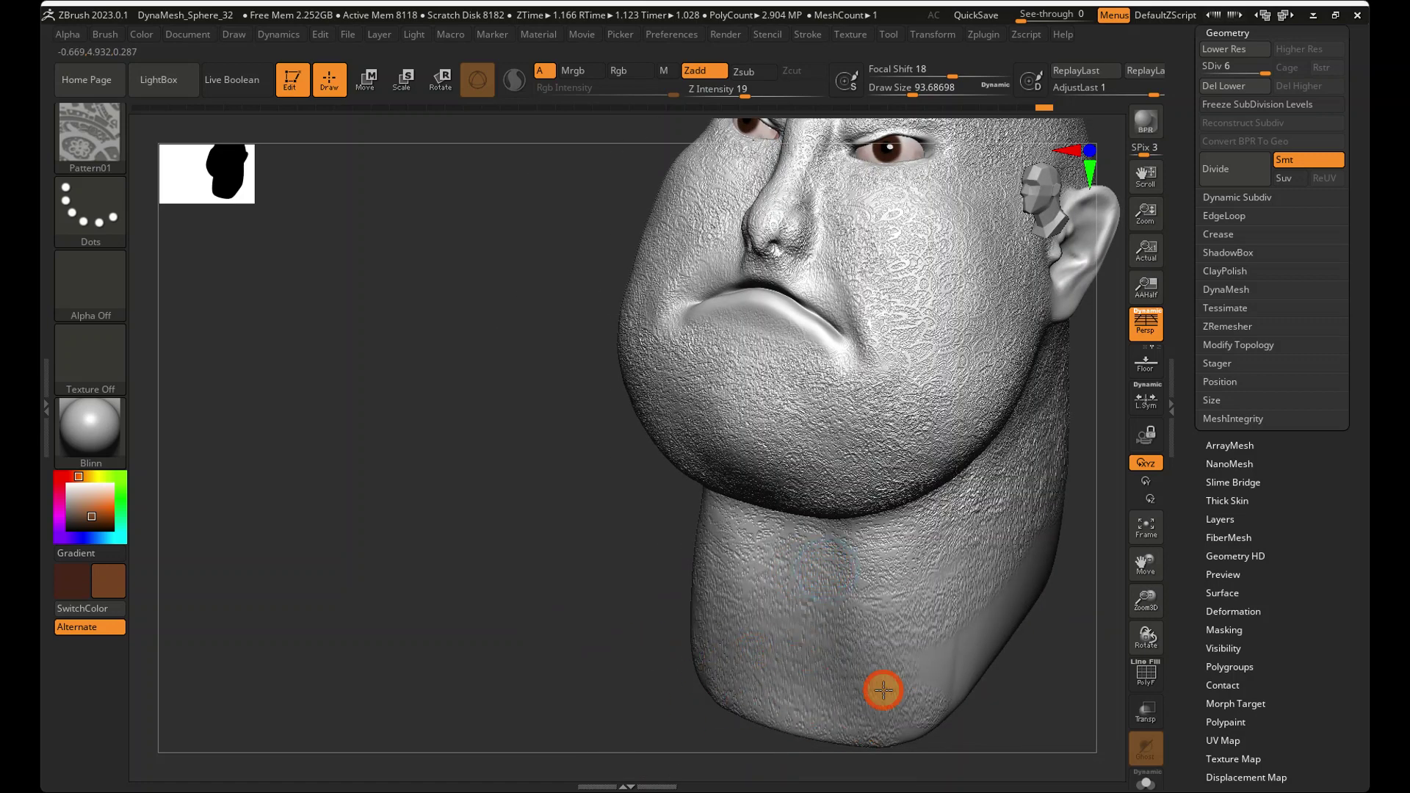
- Add skin texture over the front, side and back of the neck with the Pattern01 brush at a draw size of about 94
mouse_move(884, 690)
left_mouse_down()
mouse_move(796, 632)
mouse_move(891, 623)
left_mouse_up()
right_click_drag(891, 622, 558, 584, "alt")
left_click_drag(749, 585, 661, 622)
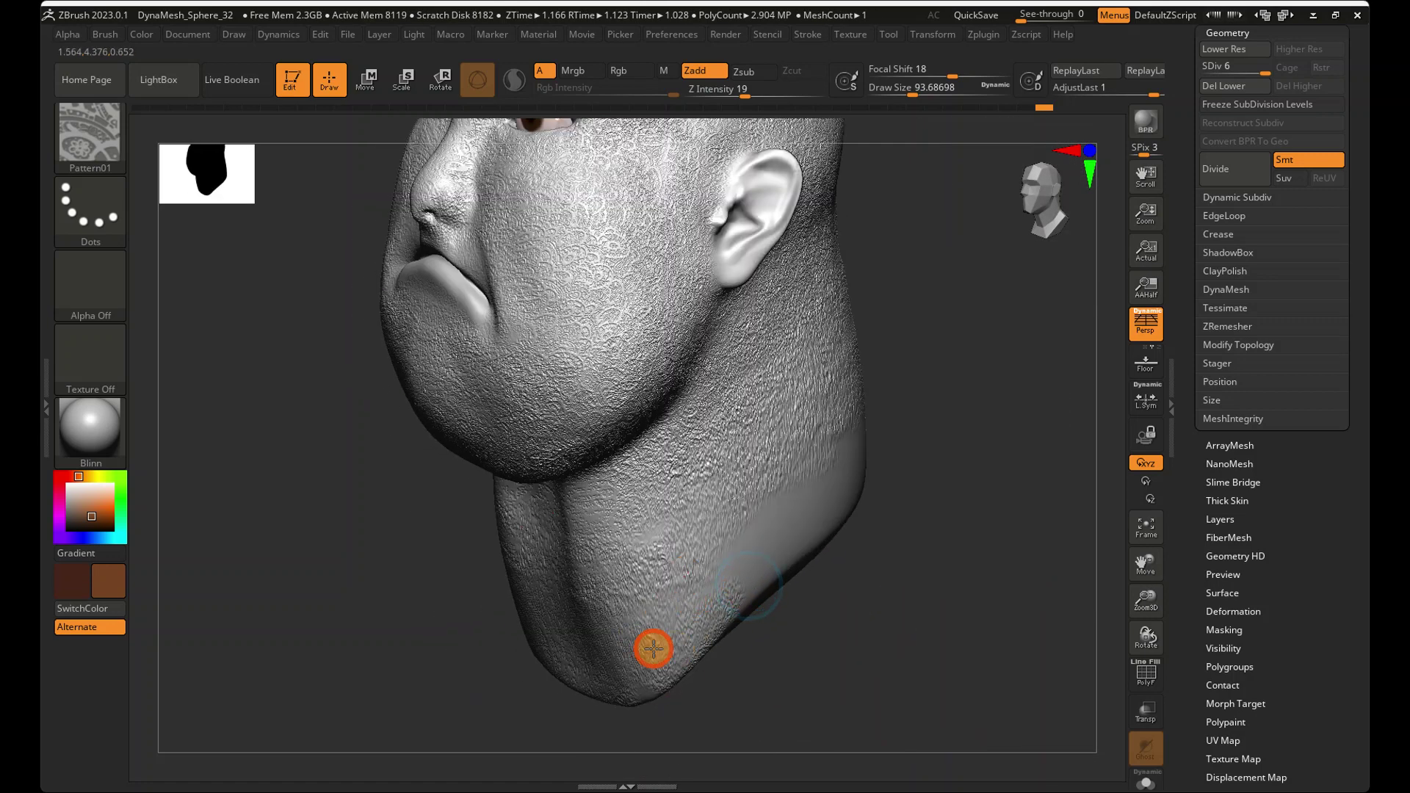
mouse_move(808, 497)
right_mouse_down()
mouse_move(586, 551)
mouse_move(617, 532)
right_mouse_up()
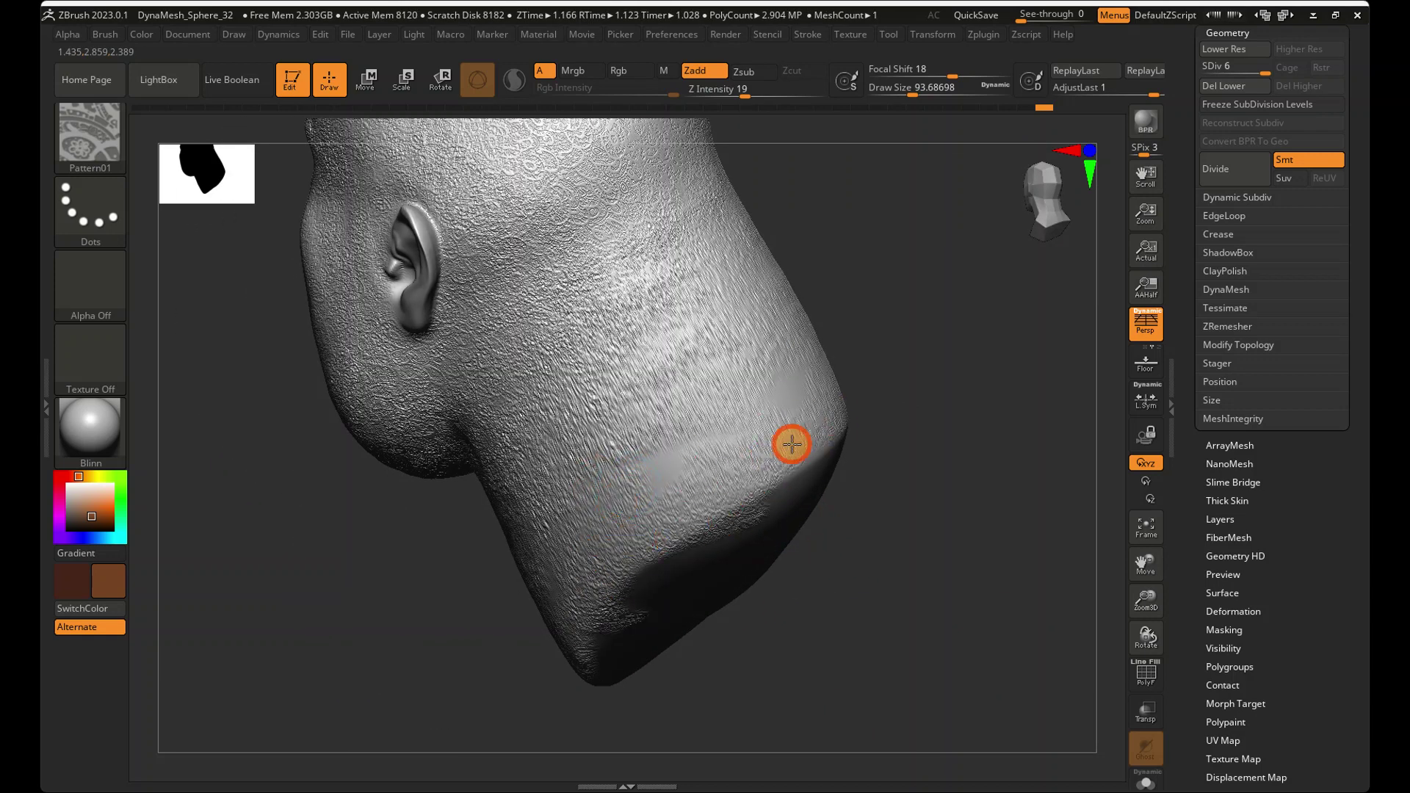
mouse_move(494, 406)
right_mouse_down()
mouse_move(764, 456)
mouse_move(629, 494)
mouse_move(971, 470)
right_mouse_up()
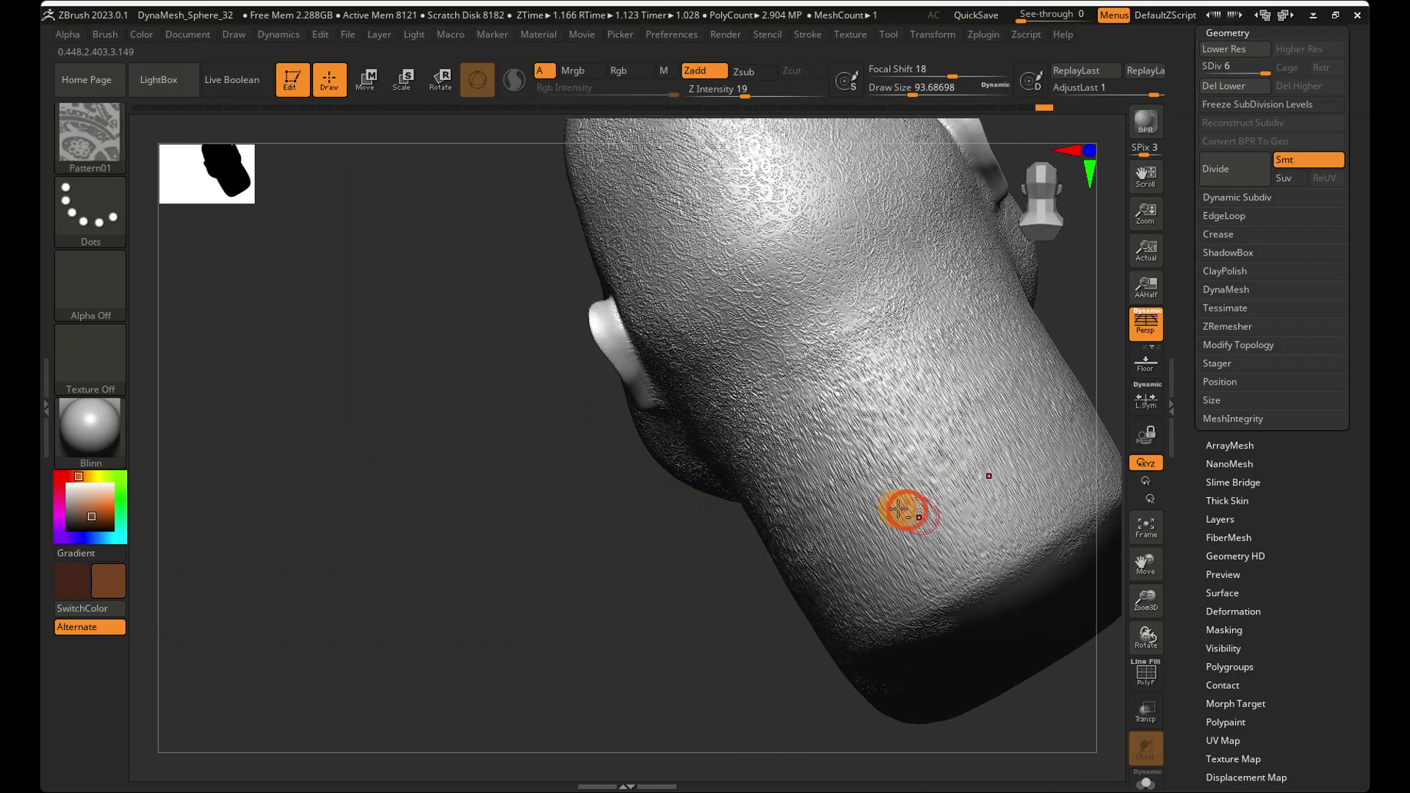
- Texture the chin from the front with the Pattern01 brush at a draw size of about 223
right_click_drag(907, 510, 843, 331, "ctrl")
left_click(1017, 205)
left_click(1011, 205)
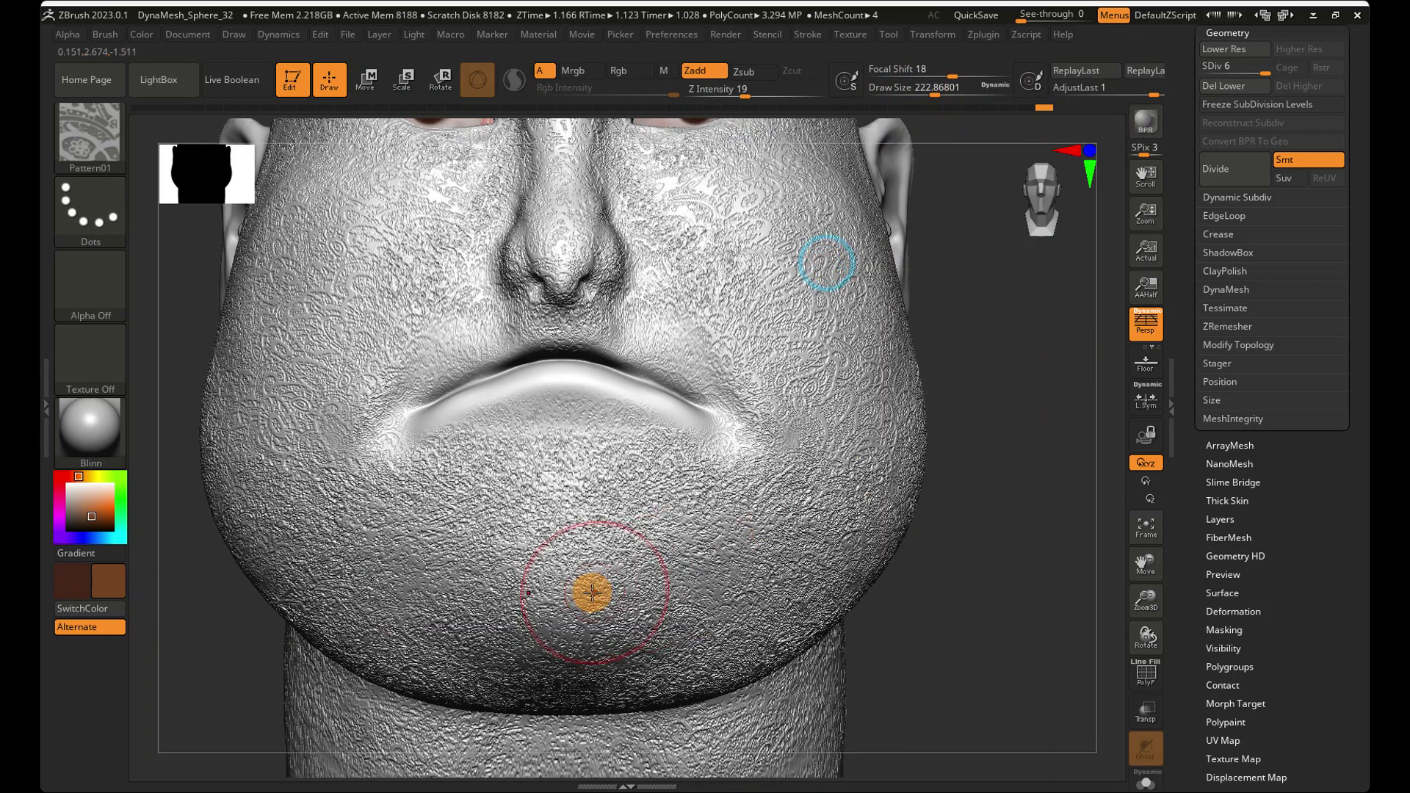
mouse_move(513, 608)
left_mouse_down()
mouse_move(585, 649)
mouse_move(544, 686)
mouse_move(634, 672)
left_mouse_up()
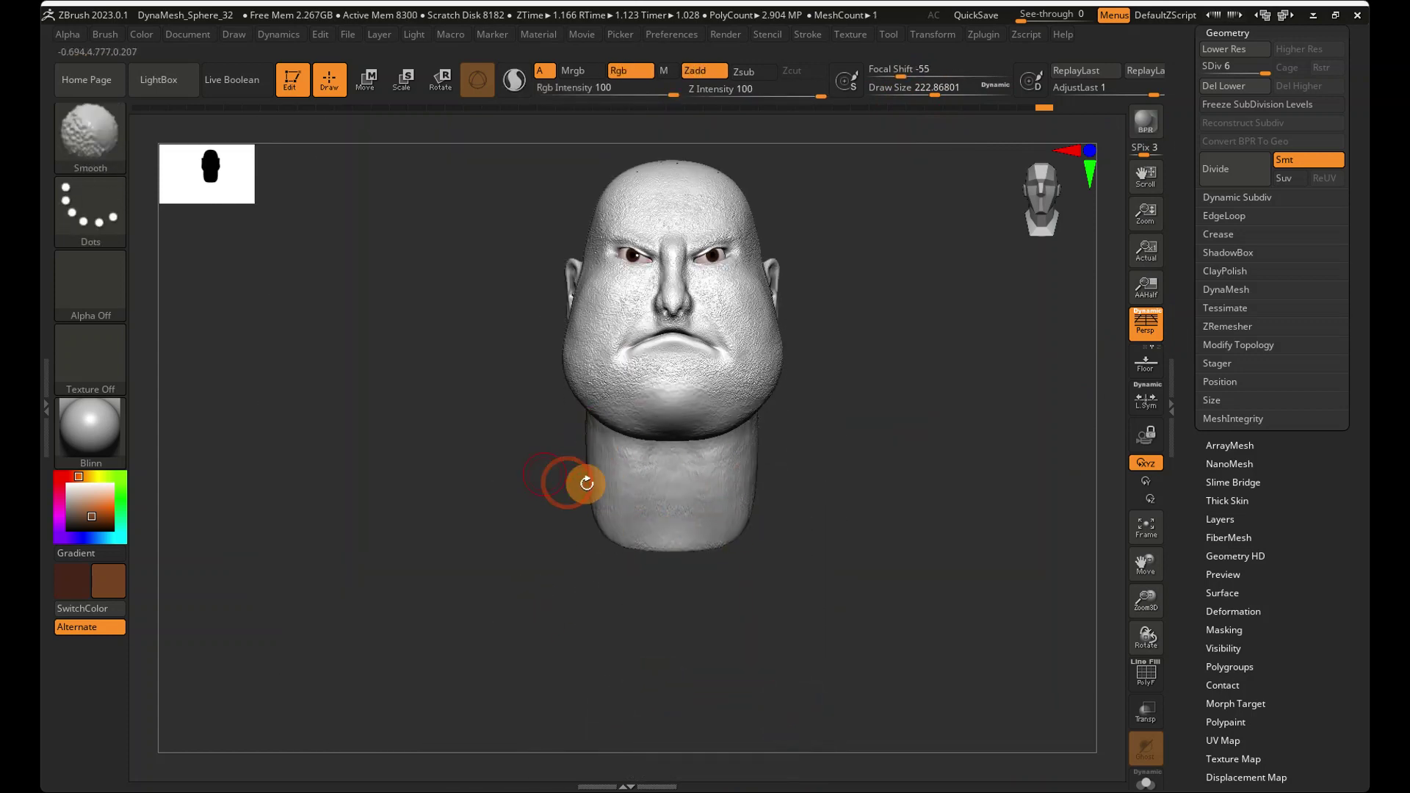
- Smooth the skin texture around the neck, using a draw size of about 685
left_click_drag(586, 483, 547, 482)
left_click_drag(973, 90, 983, 90)
mouse_move(534, 457)
left_mouse_down("shift")
mouse_move(488, 340)
mouse_move(539, 419)
left_mouse_up("shift")
mouse_move(549, 446)
right_mouse_down()
mouse_move(633, 485)
mouse_move(657, 470)
right_mouse_up()
right_click_drag(591, 394, 759, 448, "alt")
mouse_move(759, 448)
left_mouse_down()
mouse_move(627, 355)
mouse_move(746, 478)
mouse_move(728, 497)
mouse_move(748, 472)
left_mouse_up()
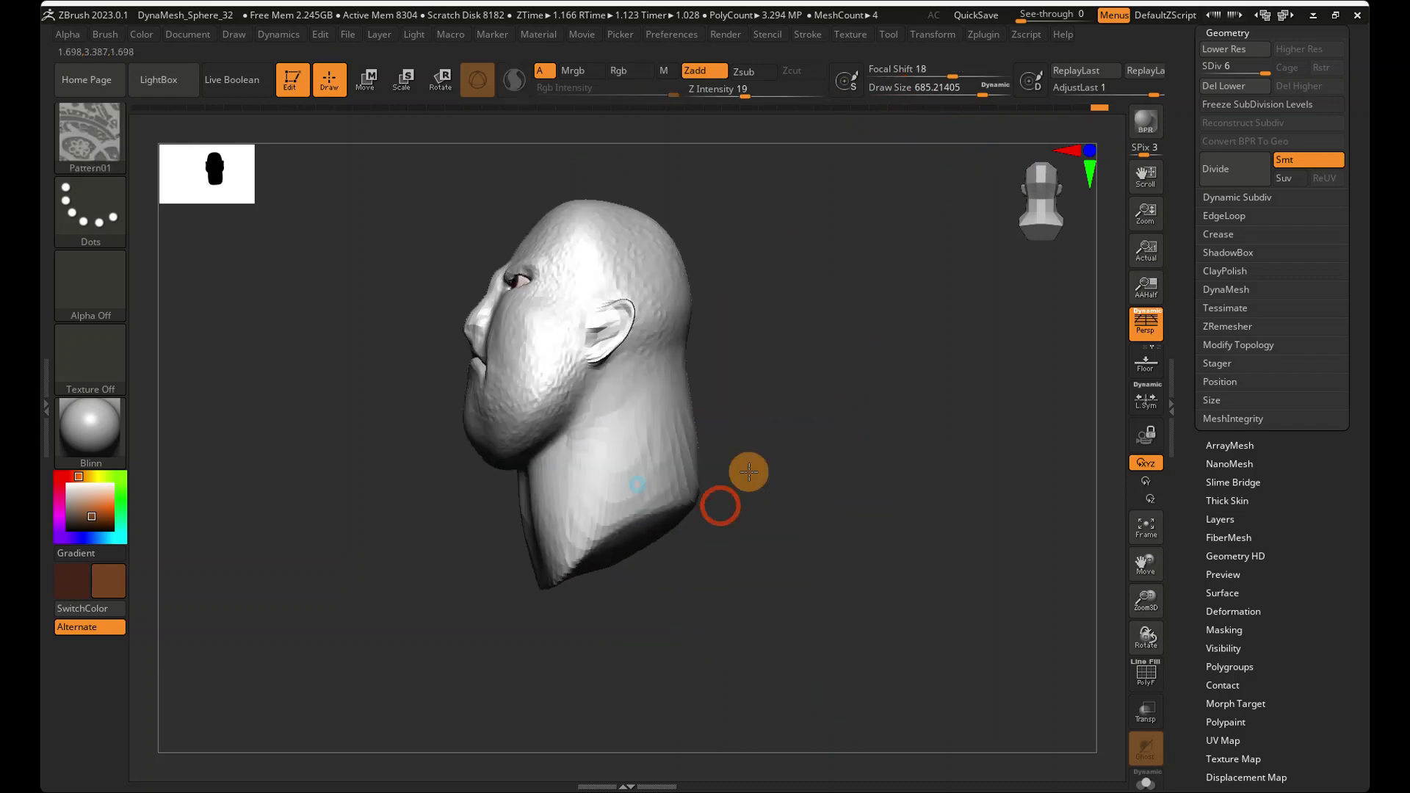
right_click_drag(749, 471, 761, 470)
mouse_move(523, 440)
left_mouse_down("shift")
mouse_move(544, 427)
mouse_move(530, 463)
left_mouse_up("shift")
right_click_drag(524, 451, 577, 448)
right_click_drag(449, 415, 705, 624, "ctrl")
- Set the draw size to about 262 and smooth the texture along the cheek and side of the head
left_click_drag(983, 89, 938, 85)
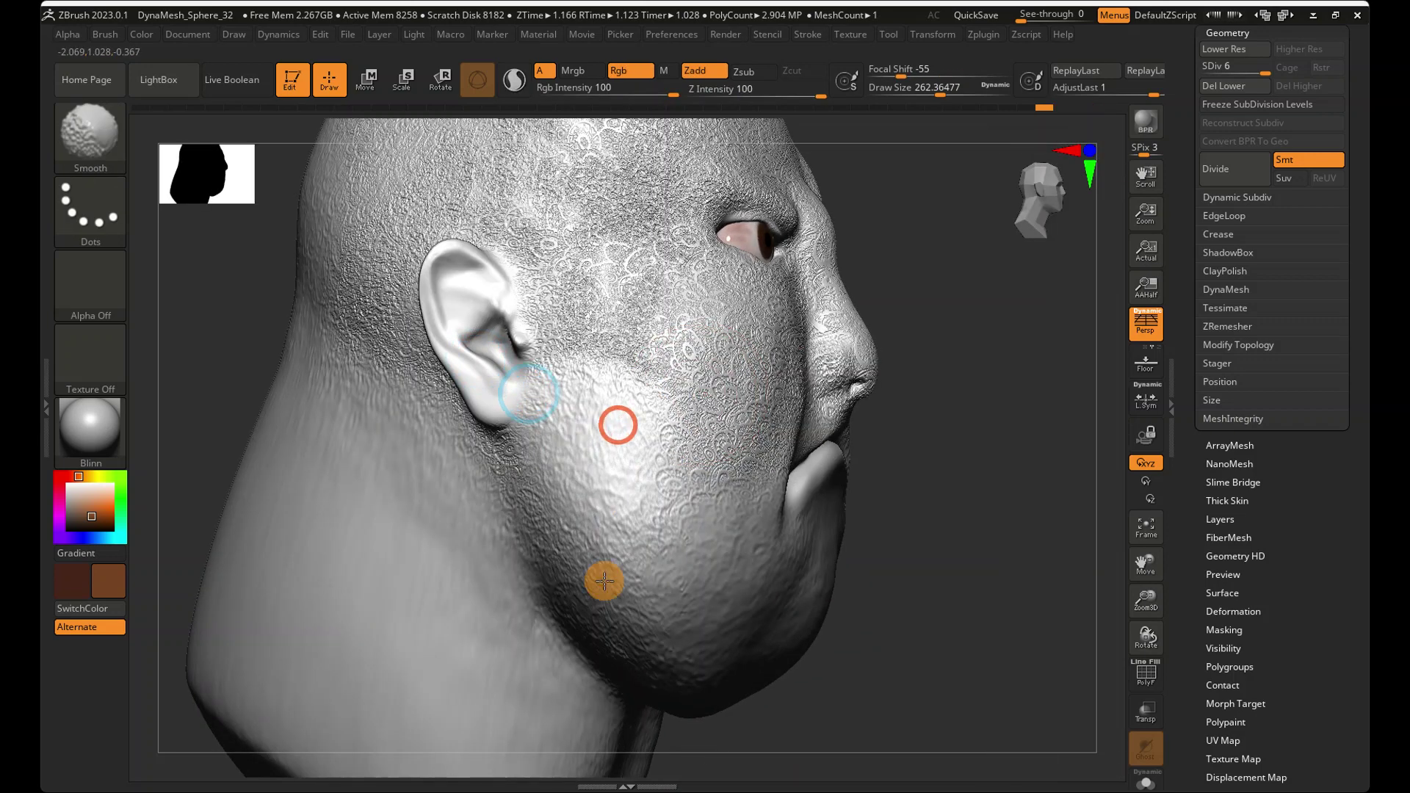
mouse_move(541, 498)
left_mouse_down("shift")
mouse_move(576, 299)
mouse_move(505, 149)
left_mouse_up("shift")
mouse_move(639, 421)
right_mouse_down()
mouse_move(598, 352)
mouse_move(561, 333)
right_mouse_up()
left_click_drag(602, 342, 660, 316, "shift")
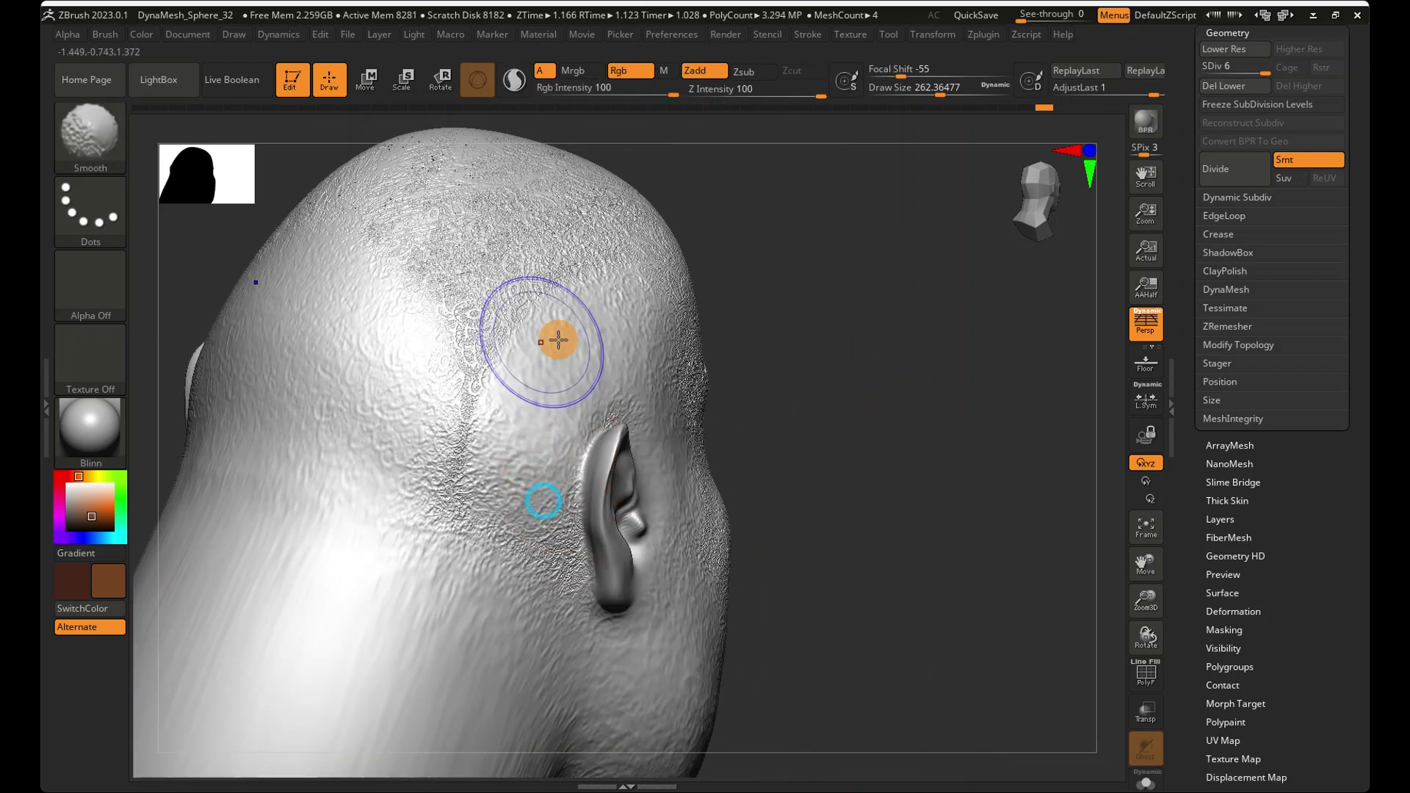
- Smooth the texture behind and above the ear, over the back of the head
right_click_drag(588, 371, 595, 373)
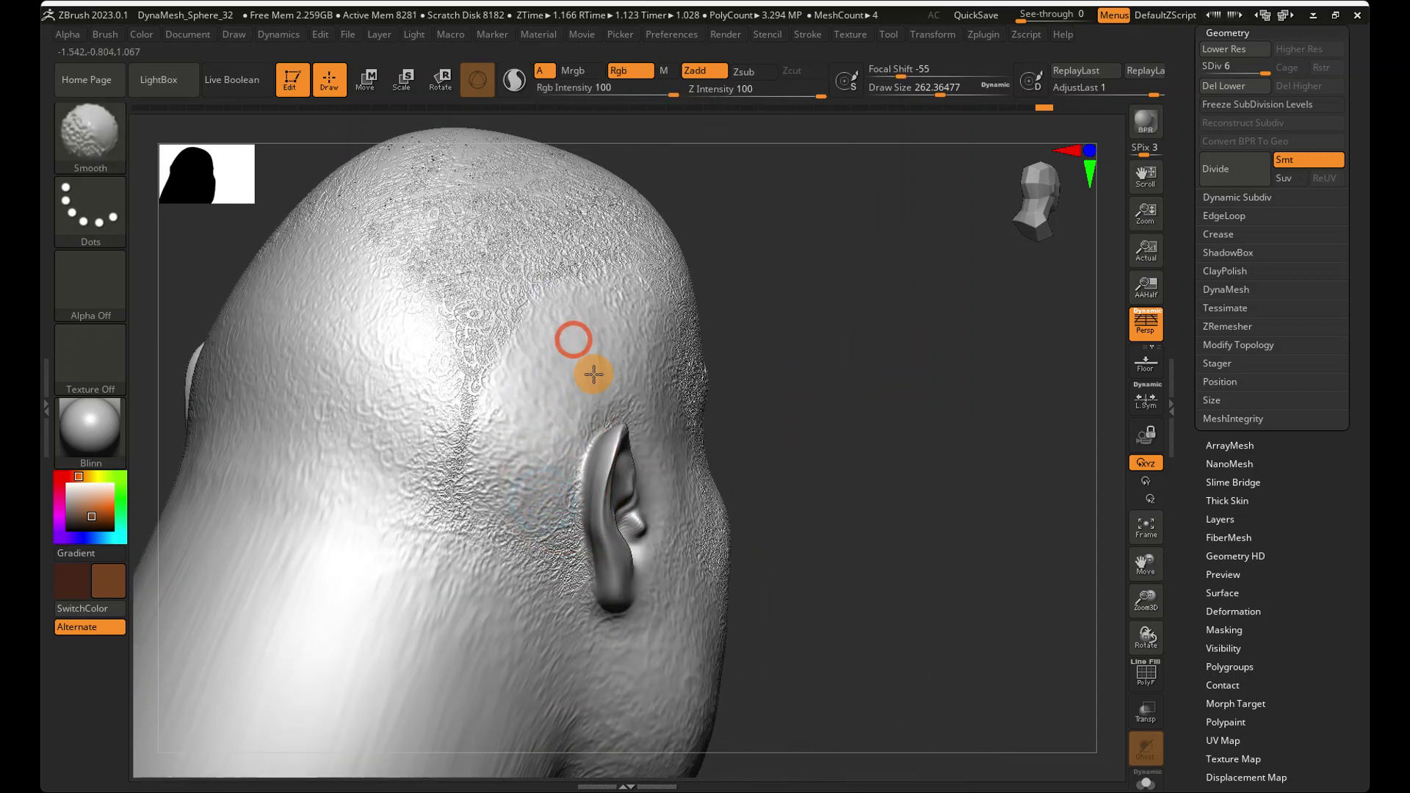
left_click_drag(529, 493, 548, 614, "shift")
right_click_drag(415, 526, 371, 495, "ctrl")
left_click_drag(456, 545, 456, 455)
mouse_move(435, 524)
left_mouse_down("shift")
mouse_move(390, 432)
mouse_move(573, 328)
left_mouse_up("shift")
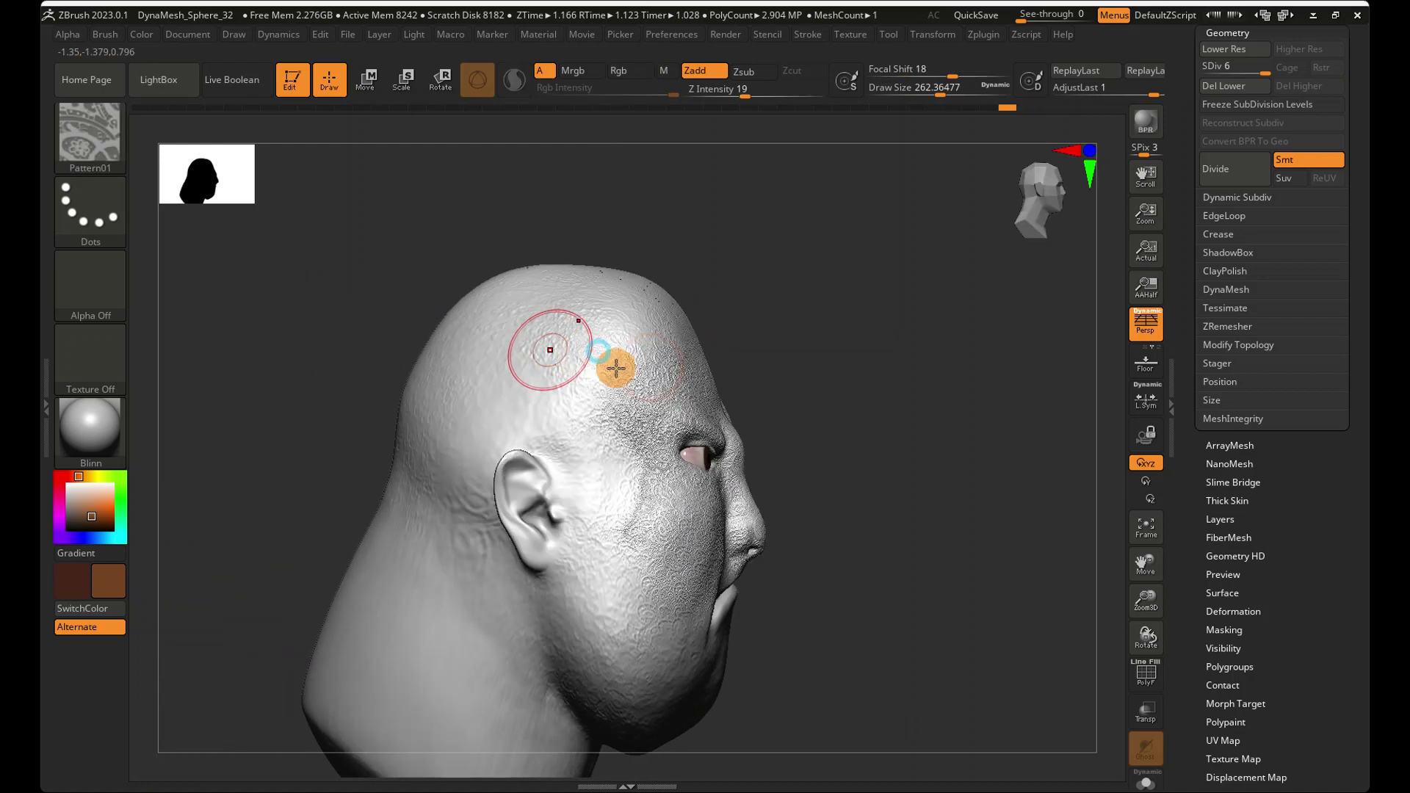
- Smooth the texture on the jaw, cheeks and face
left_click_drag(684, 637, 688, 615, "shift")
right_click_drag(904, 587, 716, 568)
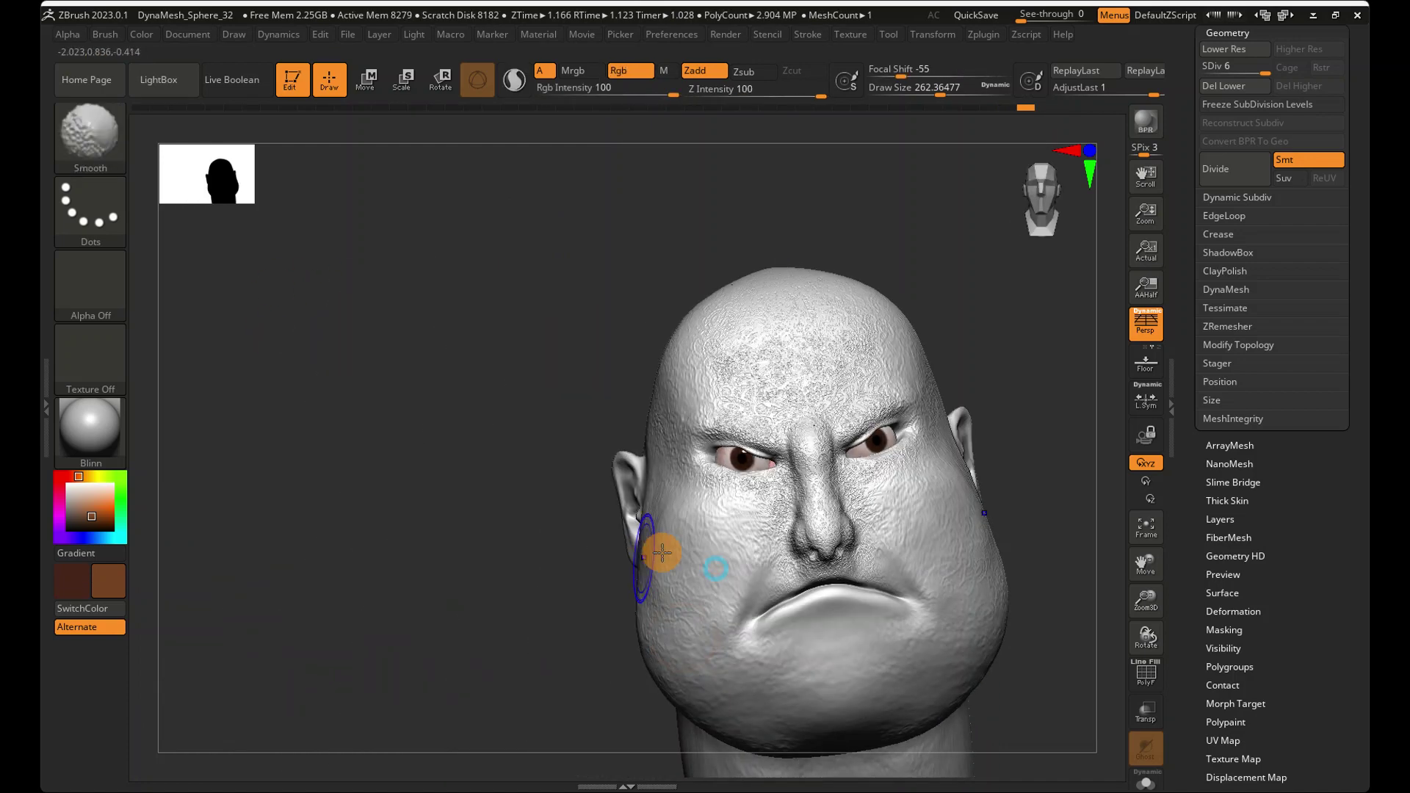
mouse_move(730, 485)
left_mouse_down("shift")
mouse_move(825, 541)
mouse_move(743, 432)
mouse_move(853, 340)
mouse_move(703, 317)
left_mouse_up("shift")
right_click_drag(821, 396, 725, 456)
left_click_drag(778, 598, 756, 526, "shift")
mouse_move(803, 544)
right_mouse_down()
mouse_move(712, 491)
mouse_move(728, 490)
right_mouse_up()
left_click_drag(963, 407, 1067, 460, "shift")
- Soften the remaining coarse texture across the forehead and front of the head
mouse_move(917, 349)
right_mouse_down()
mouse_move(985, 366)
mouse_move(1077, 211)
right_mouse_up()
left_click_drag(1072, 175, 1075, 145)
left_click_drag(819, 413, 783, 460, "shift")
right_click_drag(778, 357, 843, 376)
left_click_drag(821, 703, 818, 625, "shift")
- Smooth the rough texture between the nose and the upper lip with a draw size of about 124
right_click_drag(806, 418, 654, 390)
right_click_drag(683, 299, 808, 279, "ctrl")
right_click_drag(877, 215, 797, 471, "alt")
right_click_drag(795, 458, 812, 475)
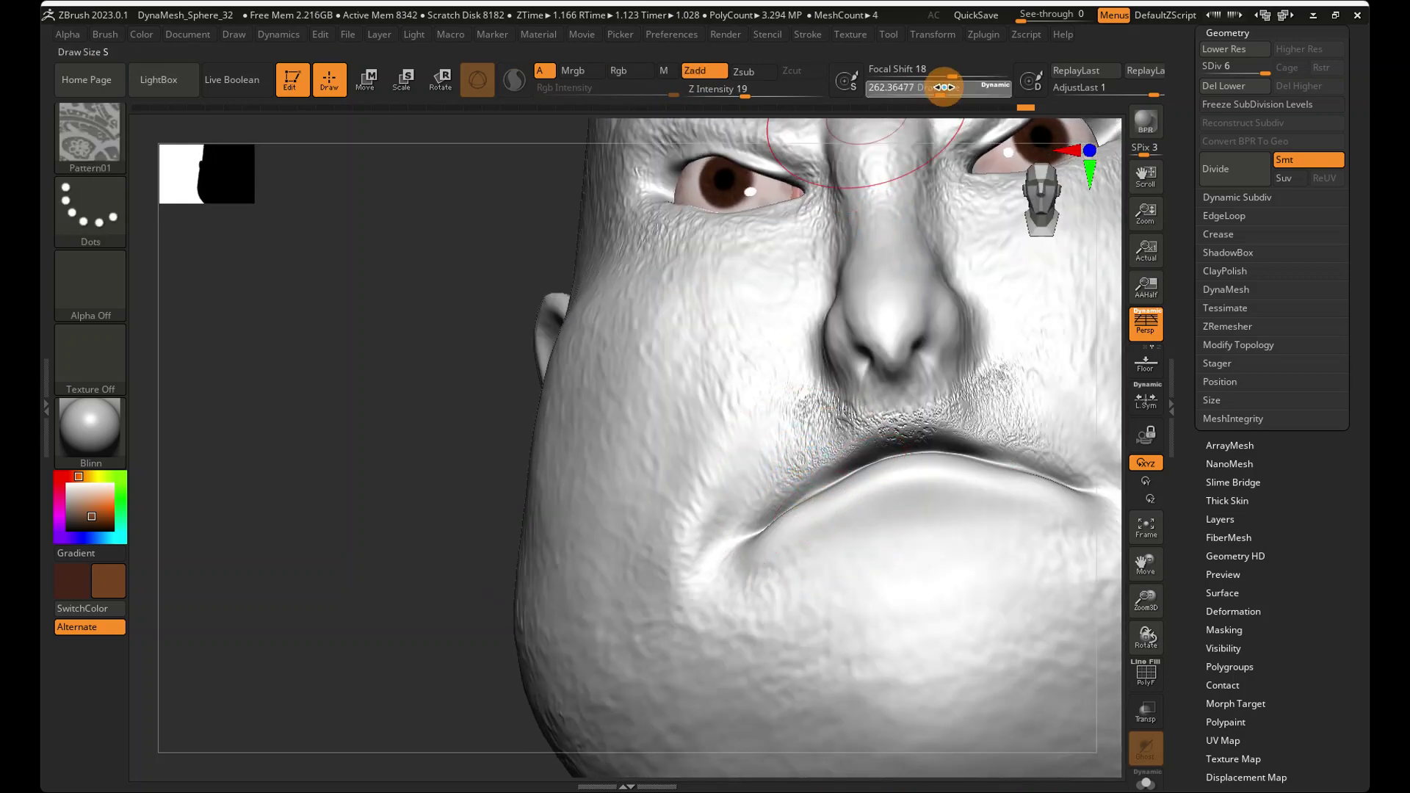
key("shift")
mouse_move(1024, 400)
right_mouse_down()
mouse_move(879, 421)
mouse_move(280, 164)
right_mouse_up()
- Sculpt the area between nose and upper lip with the Standard brush at draw size about 54 and Z Intensity 11
left_click(131, 121)
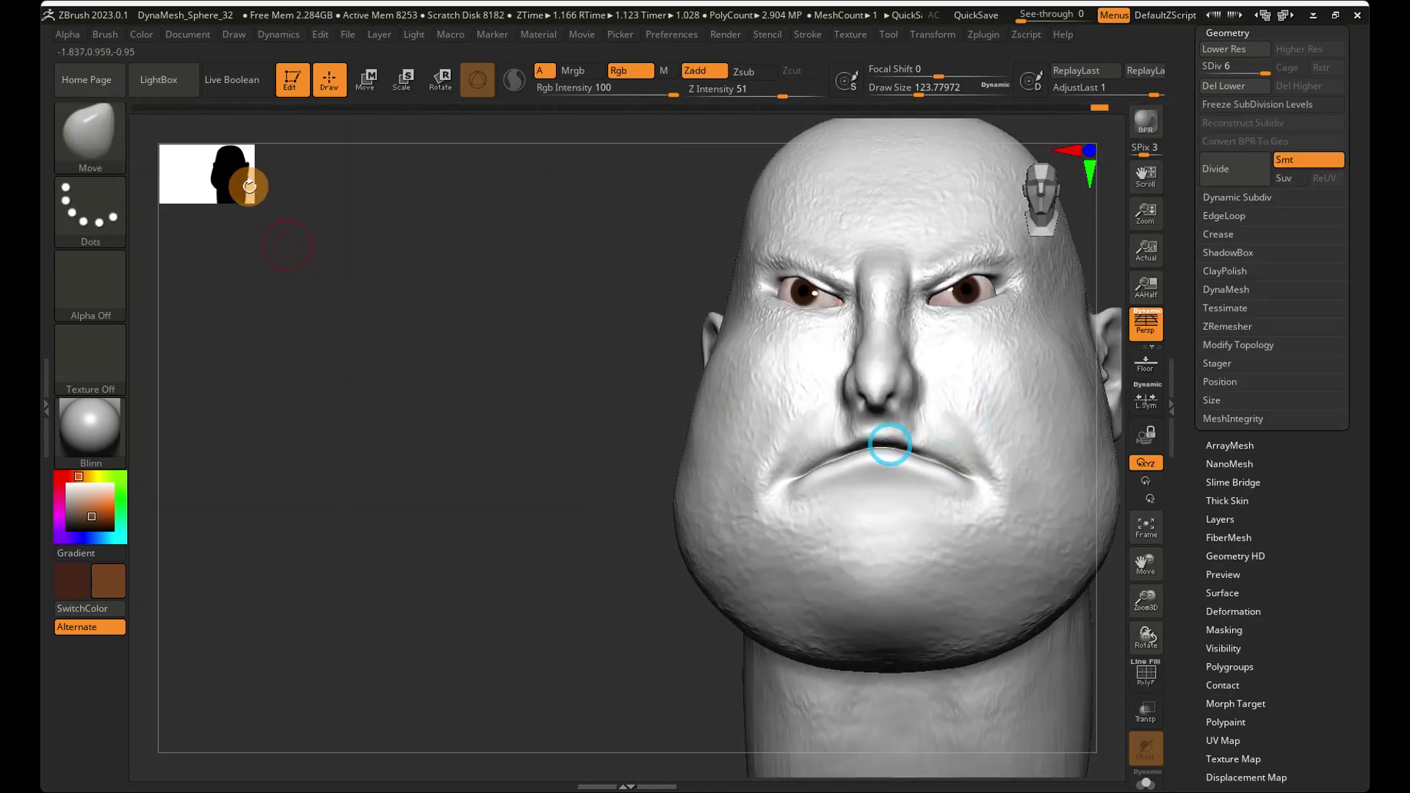
key("b")
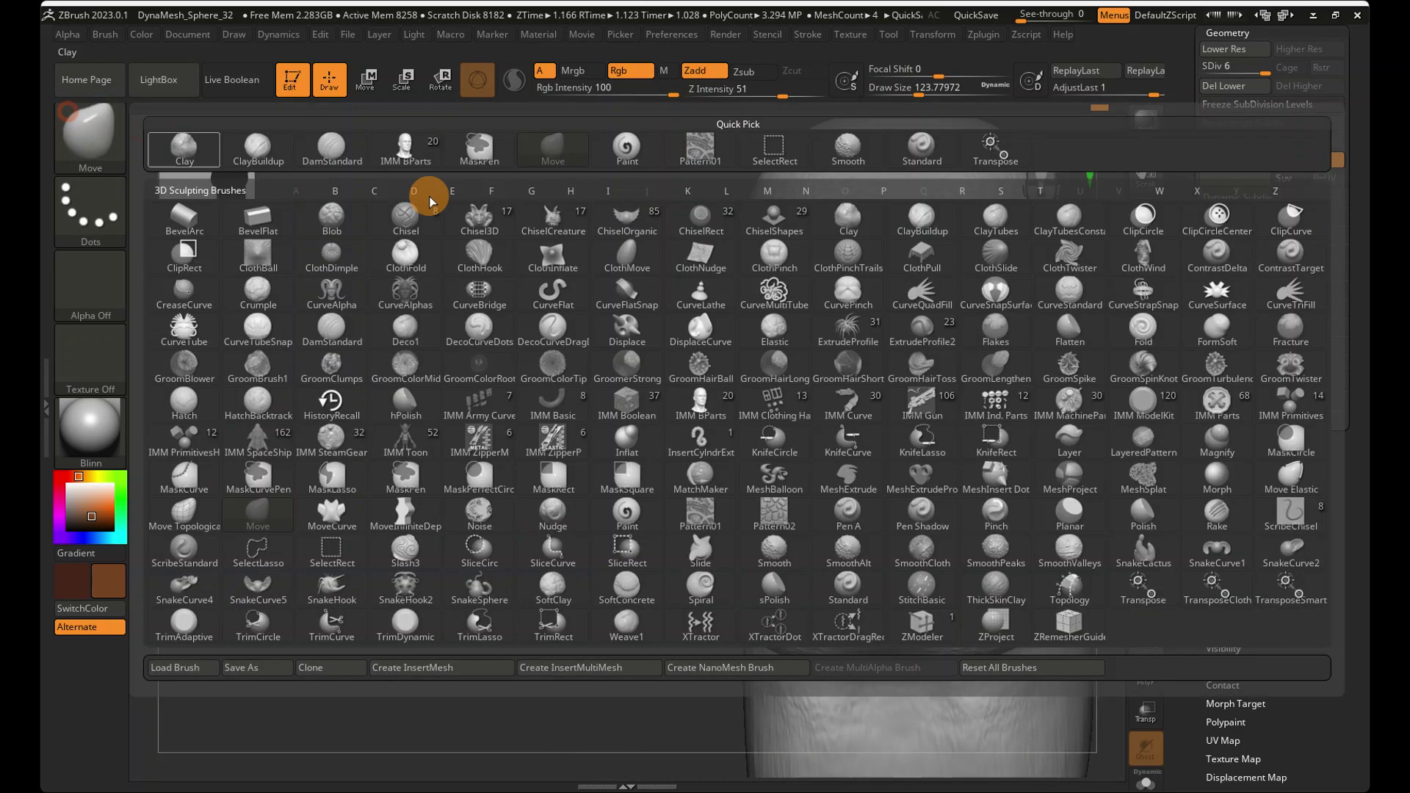
left_click(922, 145)
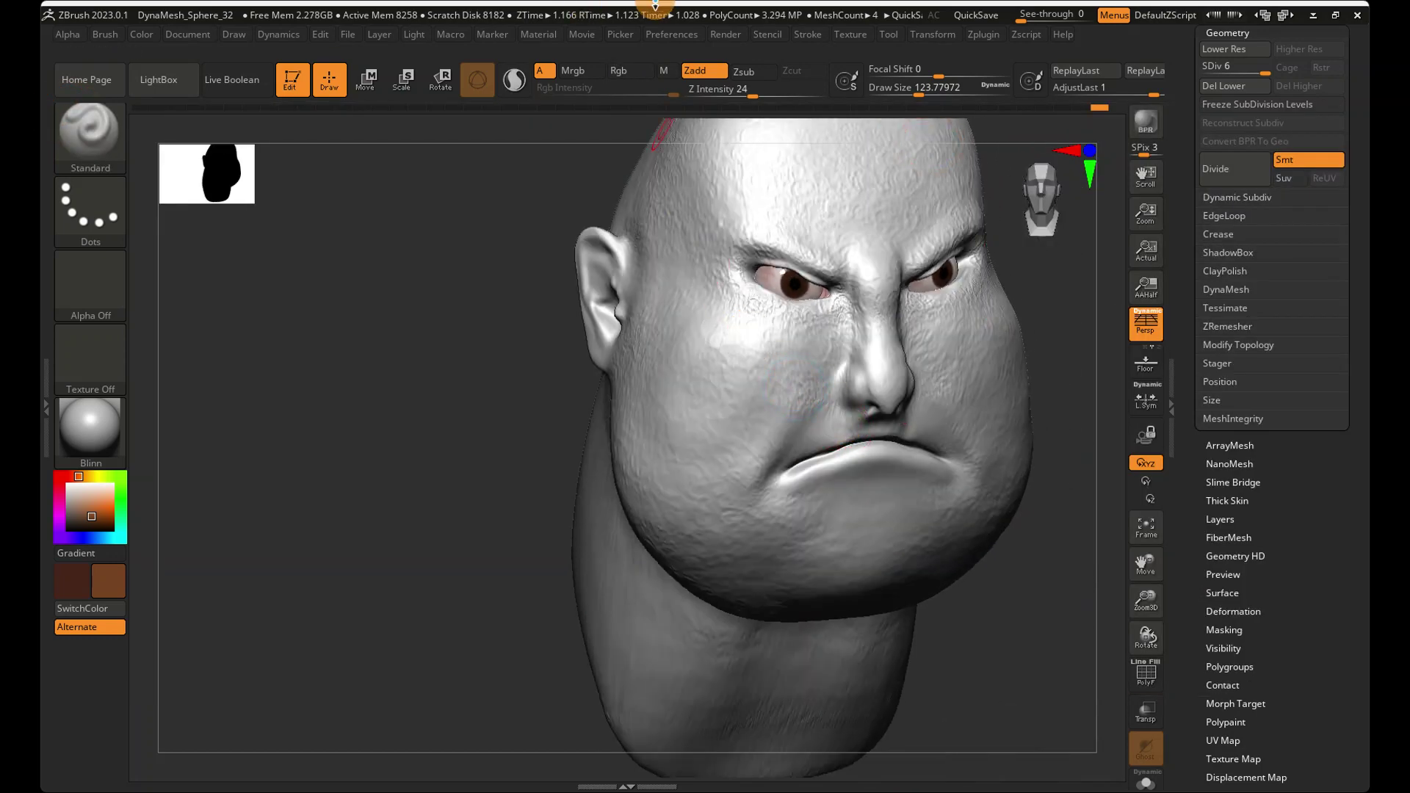
right_click_drag(677, 347, 717, 213, "ctrl")
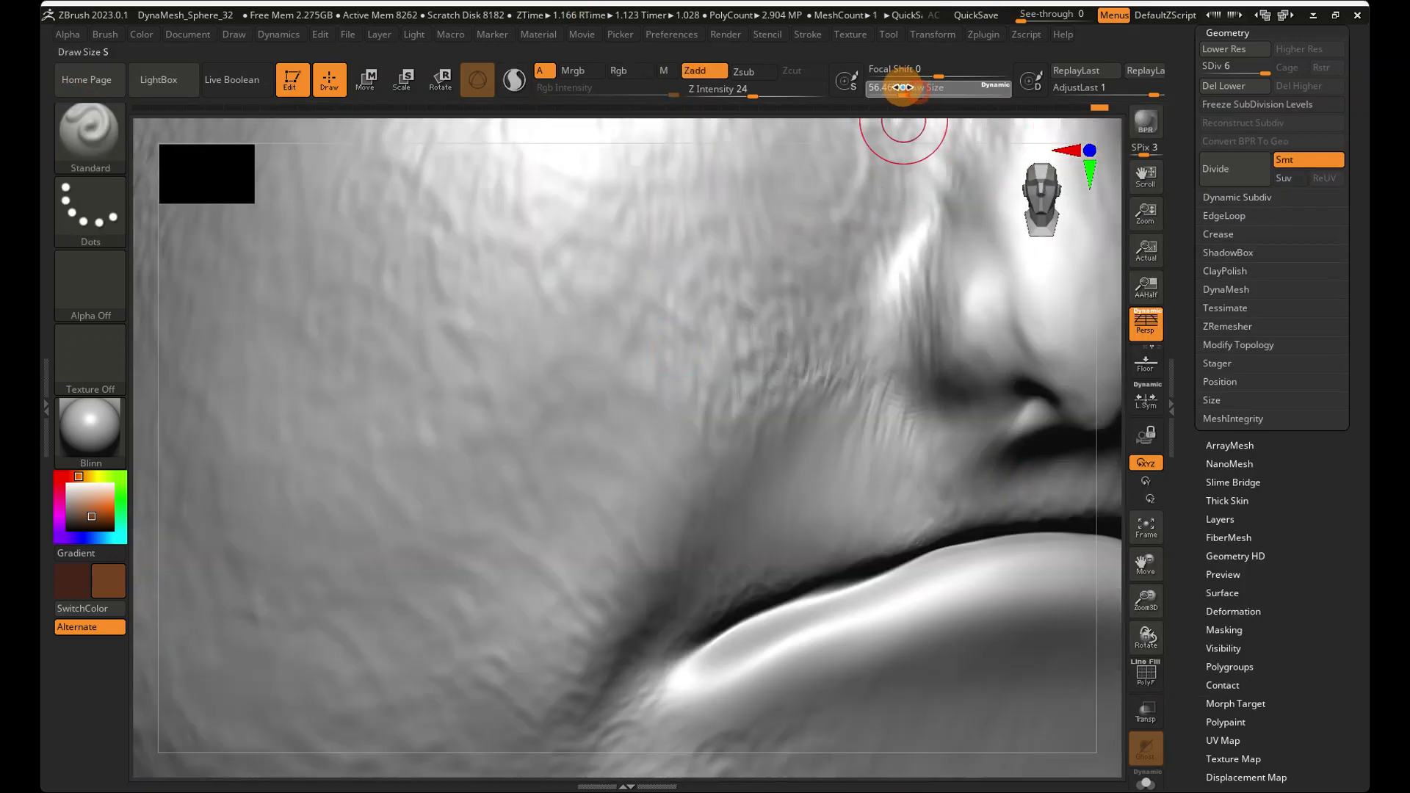
left_click_drag(902, 87, 893, 86)
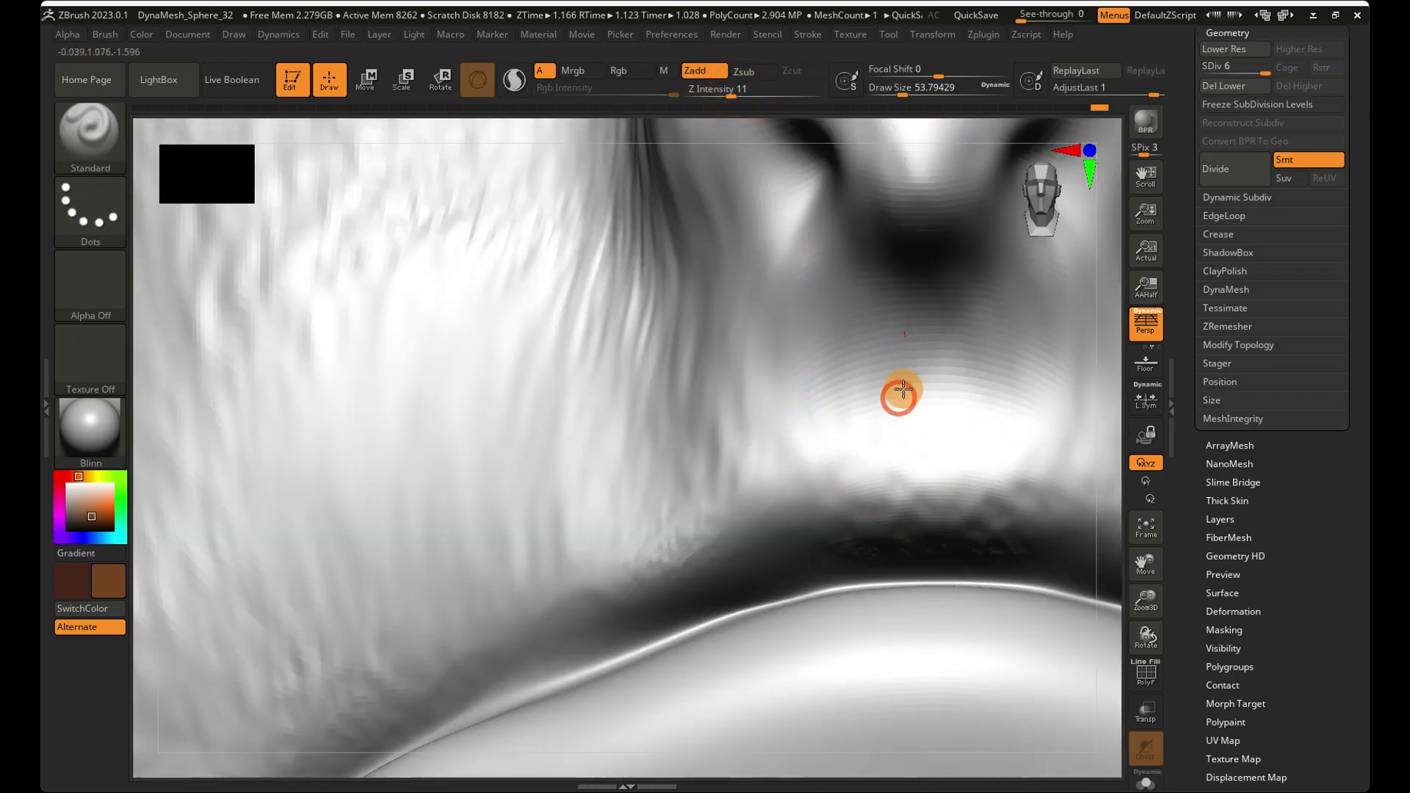
mouse_move(914, 420)
right_mouse_down("ctrl")
mouse_move(673, 343)
mouse_move(808, 375)
right_mouse_up("ctrl")
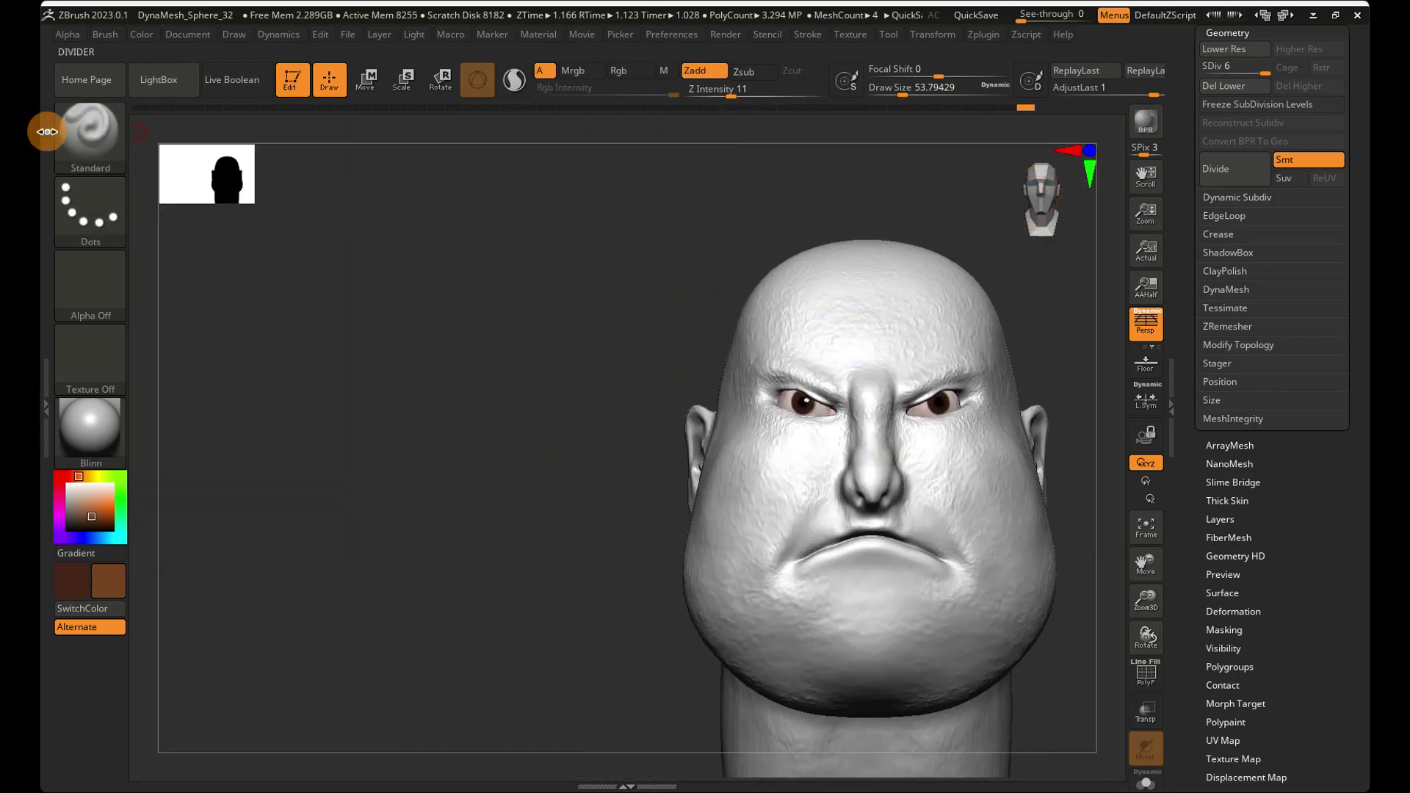
- Reshape the base of the nose with the Move brush at Focal Shift -3 and a draw size of about 192
left_click(71, 152)
left_click(556, 153)
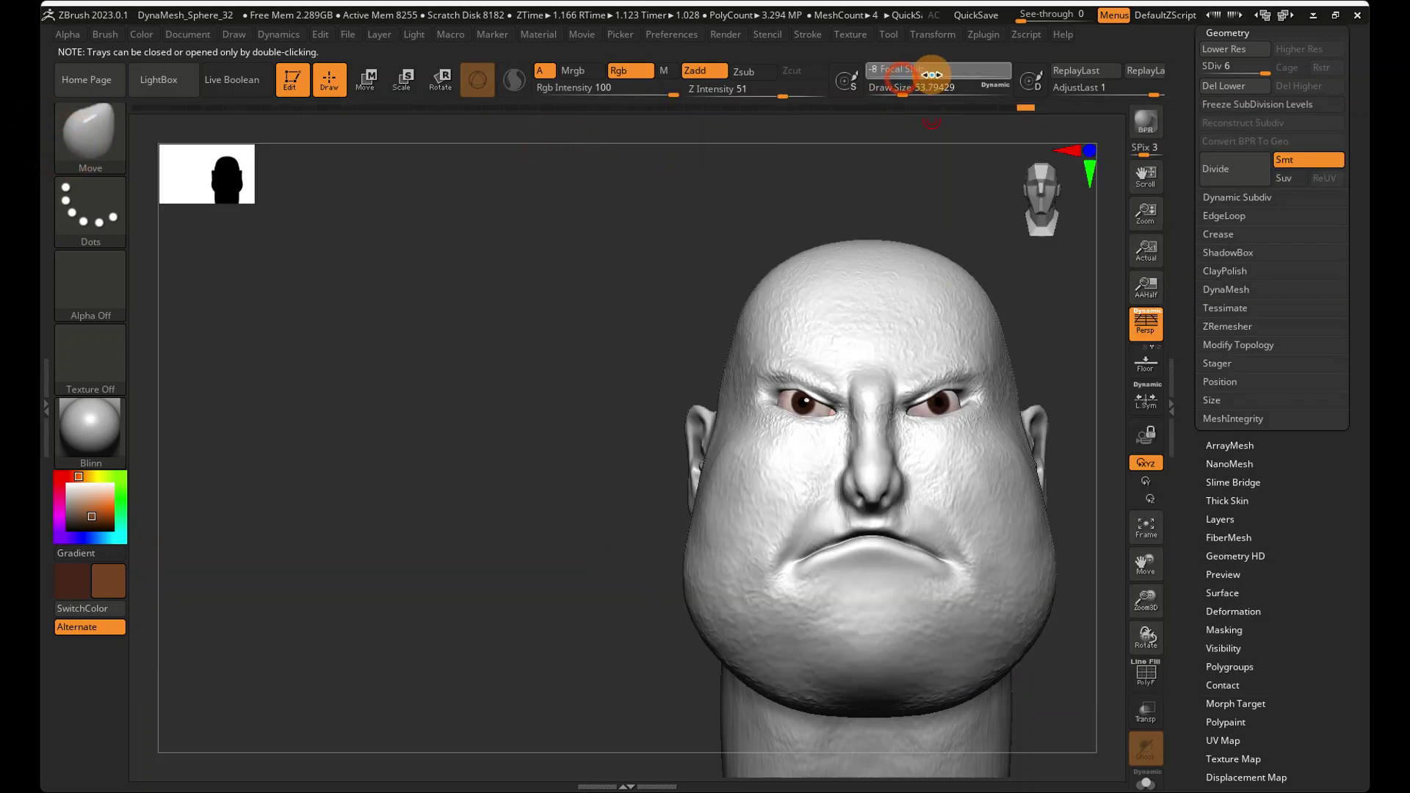
left_click_drag(933, 77, 934, 75)
left_click(910, 85)
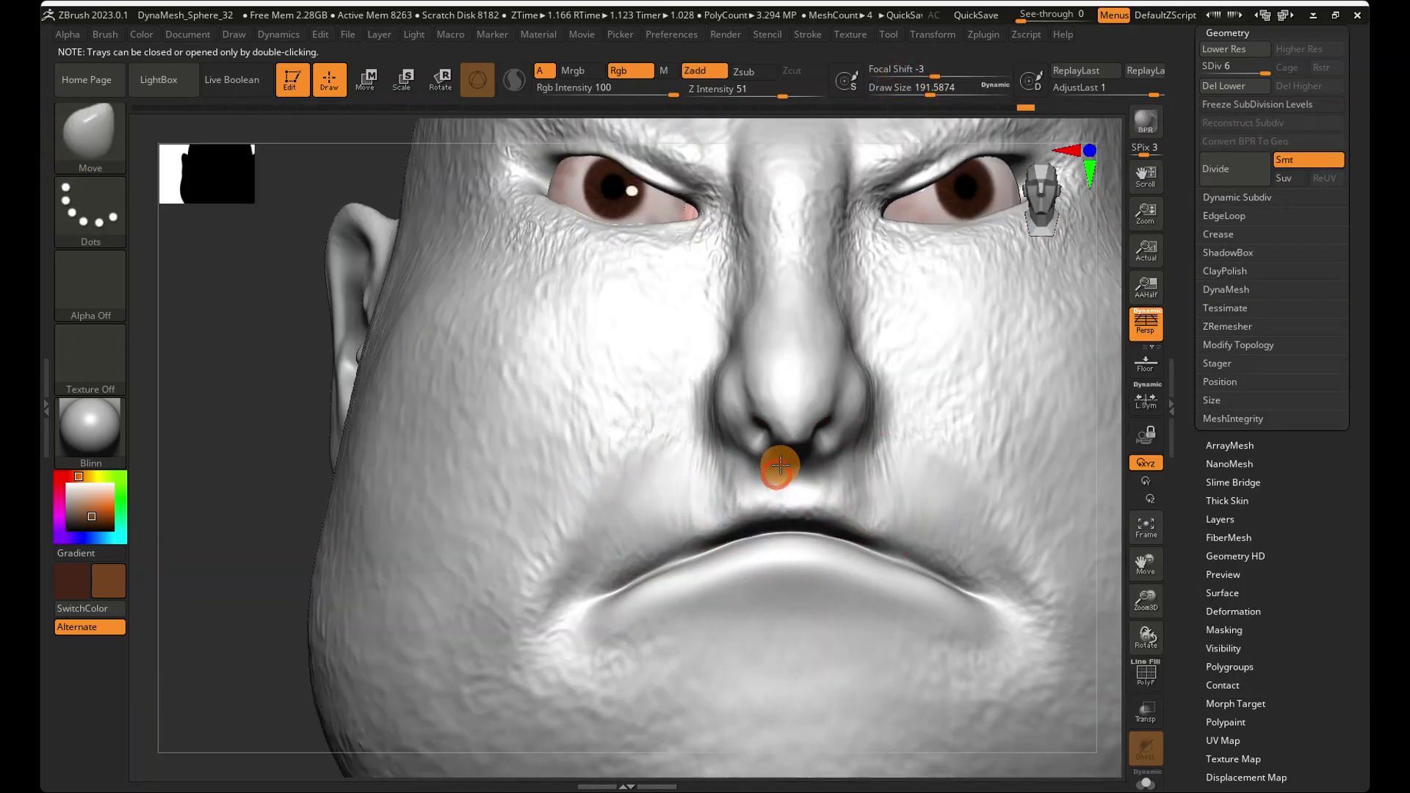
left_click_drag(780, 464, 724, 443)
mouse_move(722, 451)
right_mouse_down()
mouse_move(686, 466)
mouse_move(734, 419)
right_mouse_up()
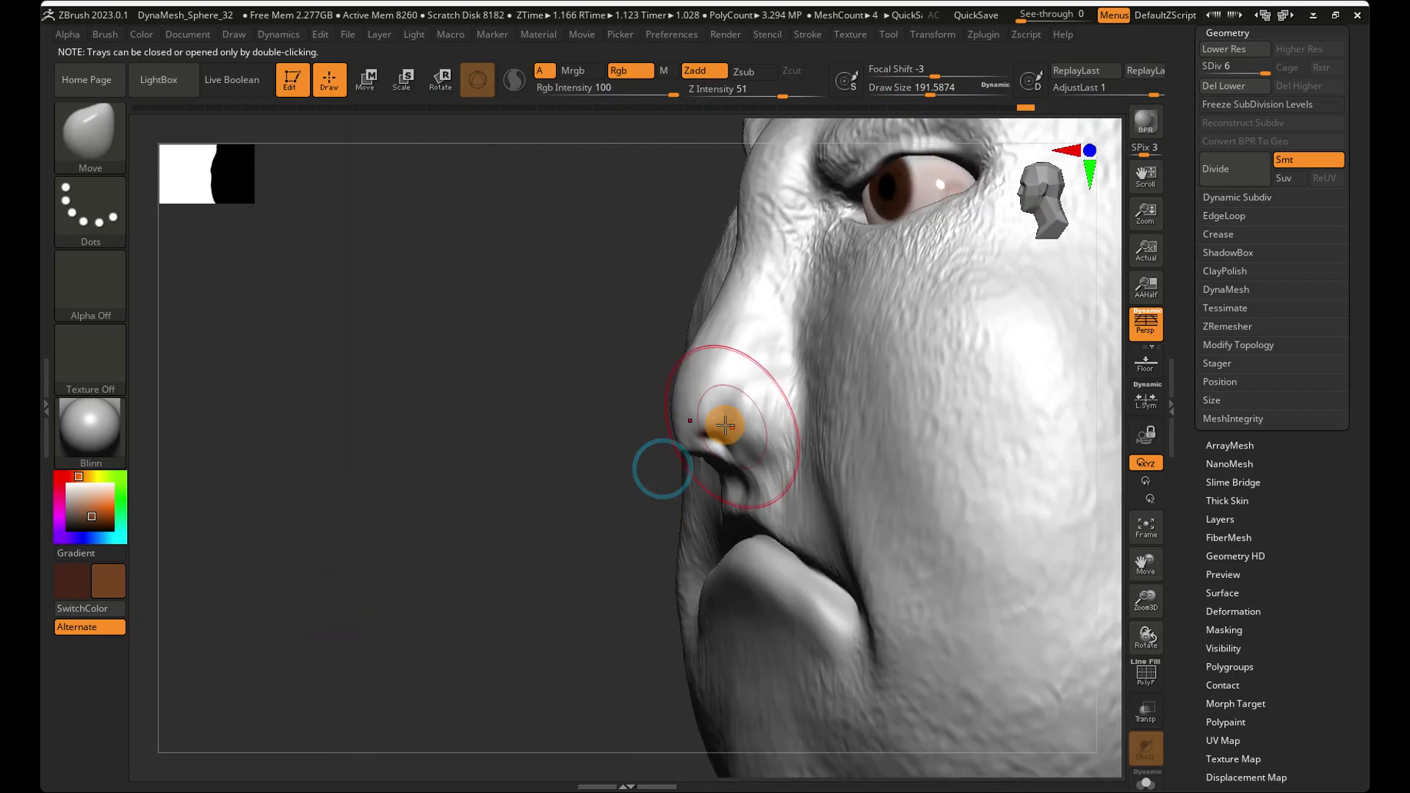
- Reduce the draw size to about 124 and adjust the nose tip from the side
left_click_drag(919, 92, 918, 93)
mouse_move(727, 362)
right_mouse_down()
mouse_move(684, 365)
mouse_move(640, 413)
mouse_move(708, 426)
right_mouse_up()
left_click_drag(689, 410, 676, 410)
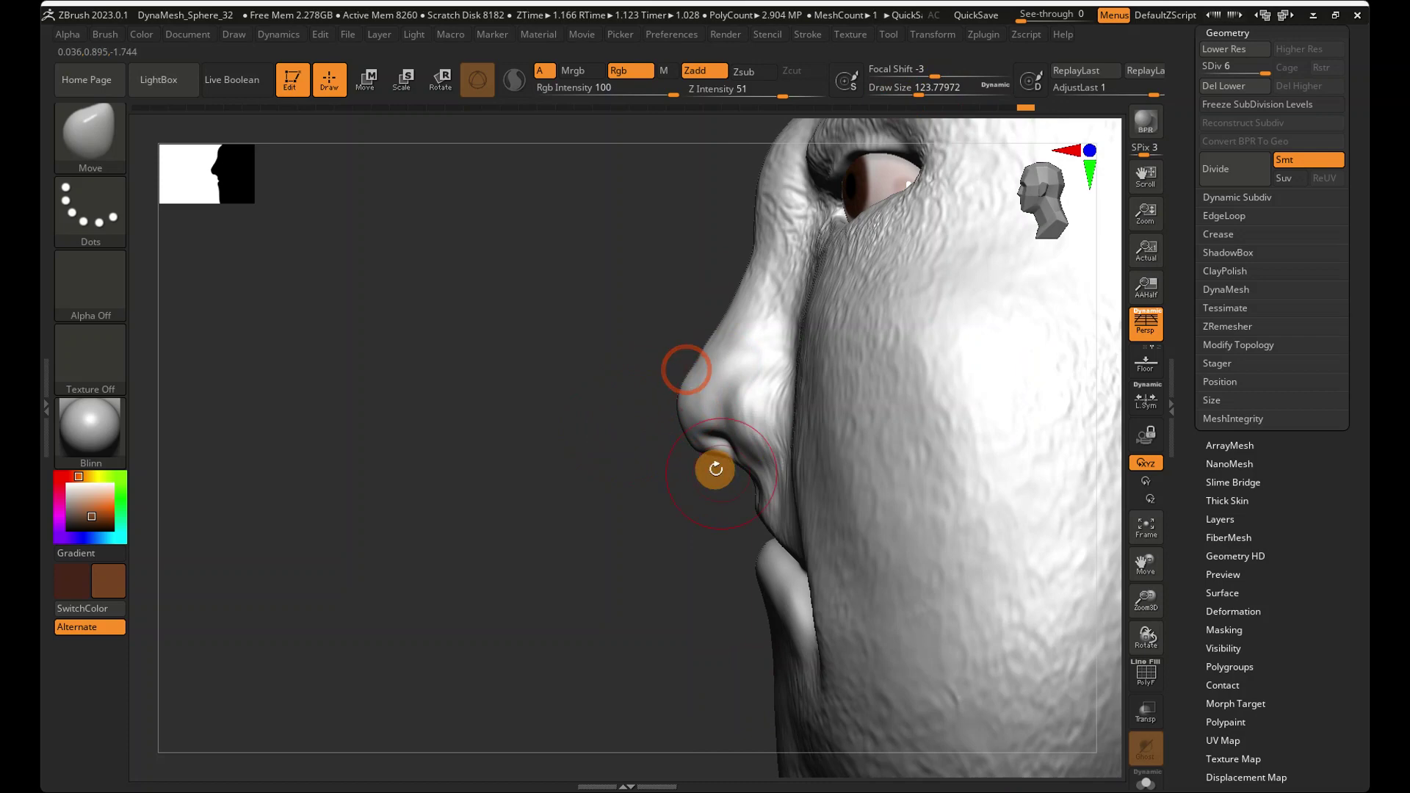
right_click_drag(733, 462, 834, 464)
right_click_drag(898, 465, 788, 356, "ctrl")
- Outline the eyebrow shape above the eye with a MaskPen mask at a draw size of about 15.6
left_click(1062, 181)
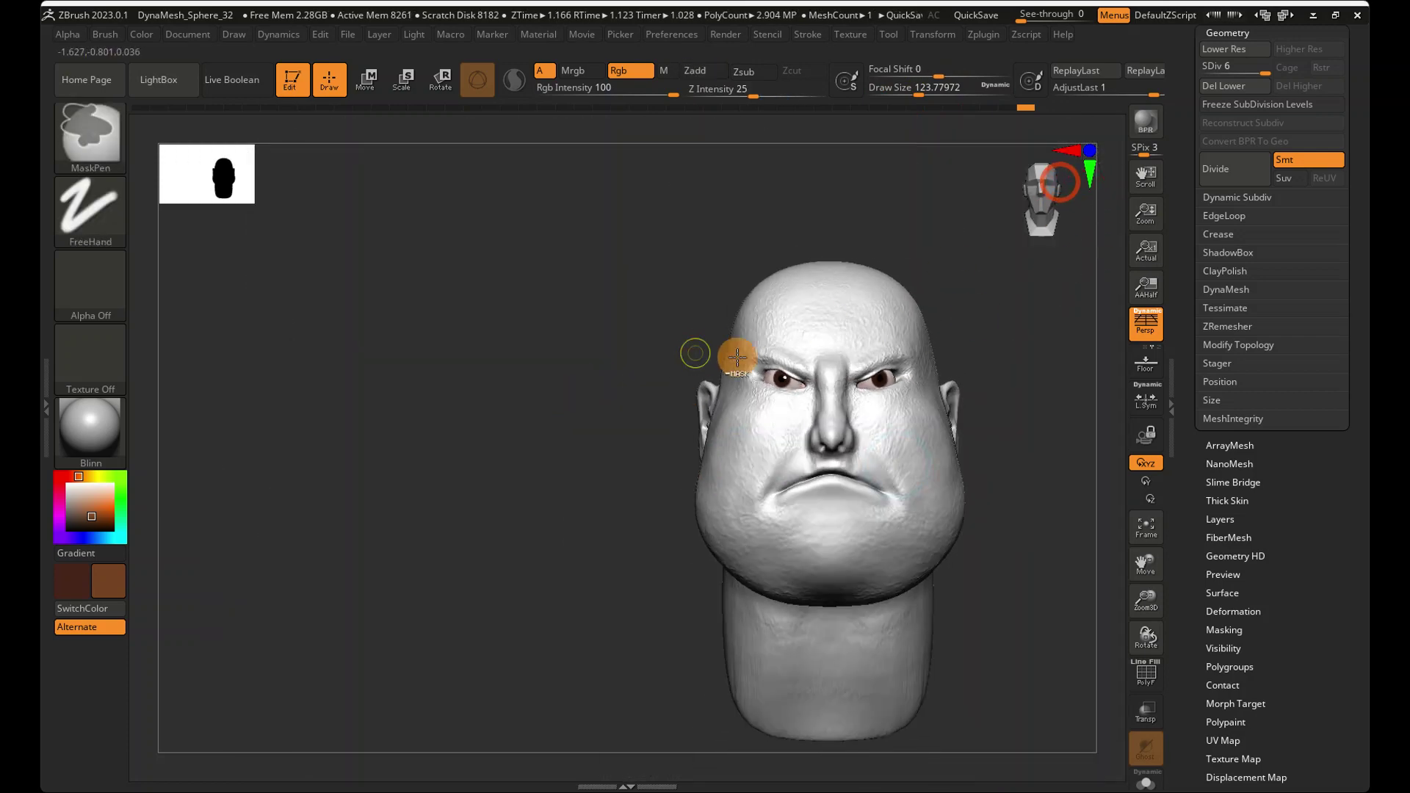
right_click_drag(693, 352, 756, 422, "ctrl")
right_click_drag(859, 331, 752, 345, "alt")
mouse_move(664, 409)
right_mouse_down("ctrl")
mouse_move(614, 352)
mouse_move(705, 430)
mouse_move(662, 486)
mouse_move(913, 299)
right_mouse_up("ctrl")
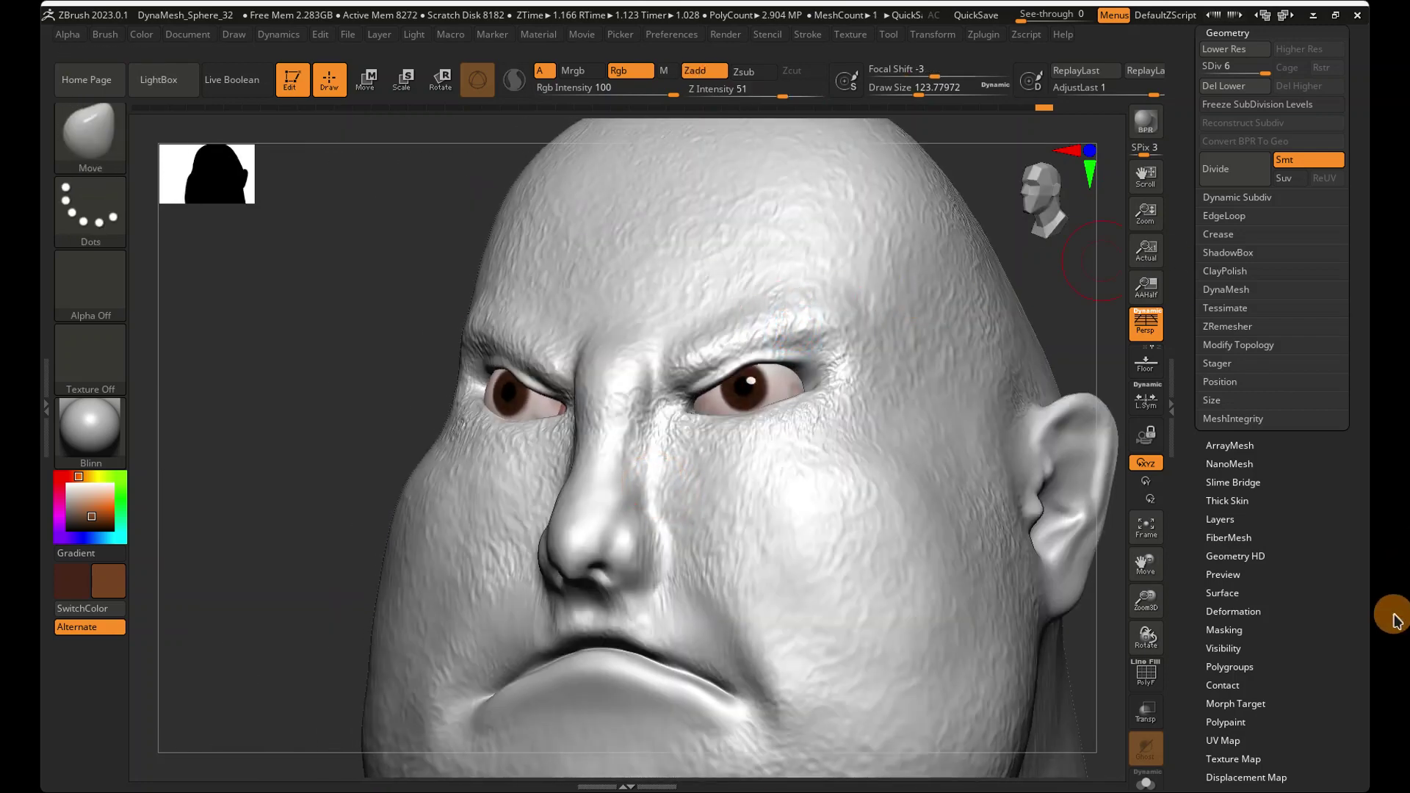
left_click(1370, 619)
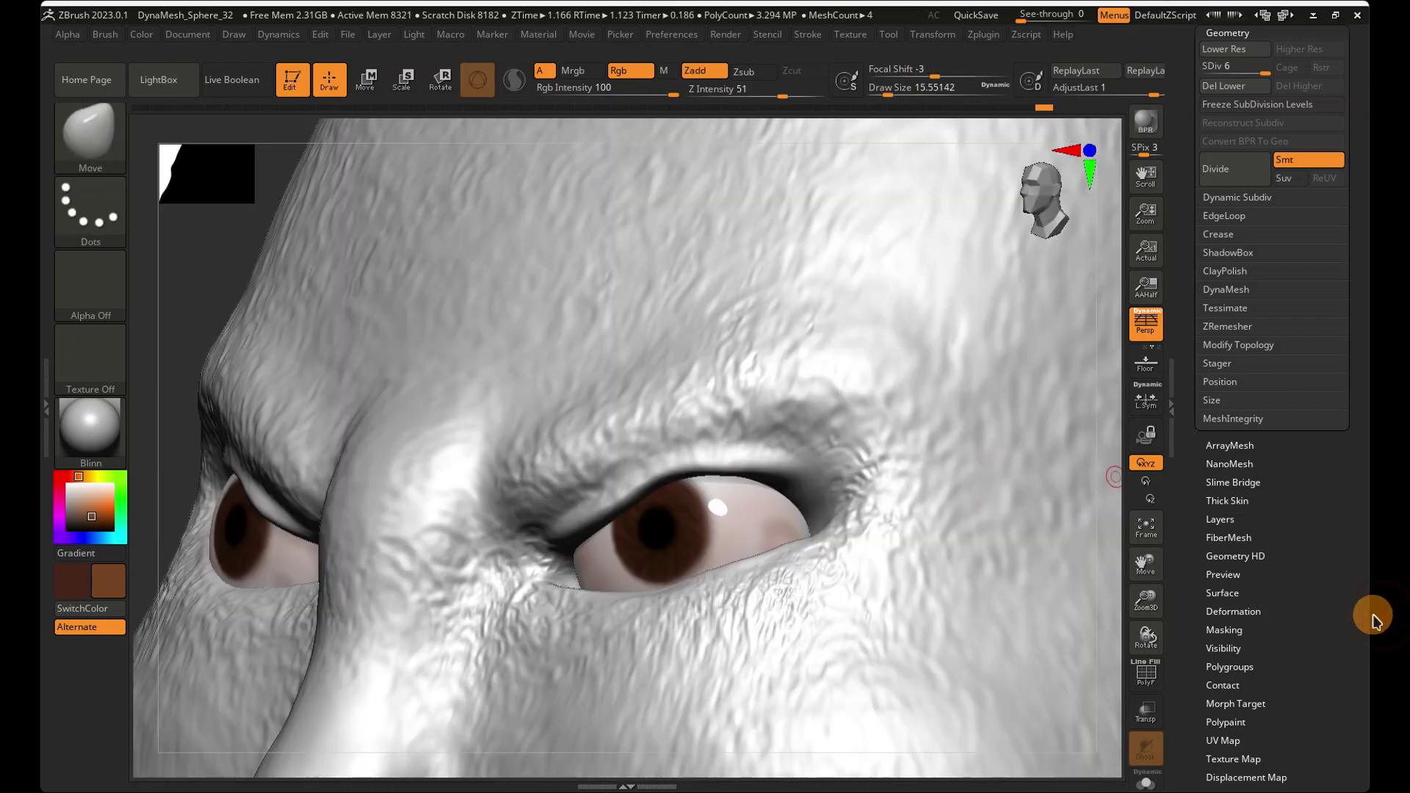
right_click_drag(652, 376, 690, 418)
mouse_move(785, 282)
right_mouse_down()
mouse_move(488, 514)
mouse_move(494, 472)
right_mouse_up()
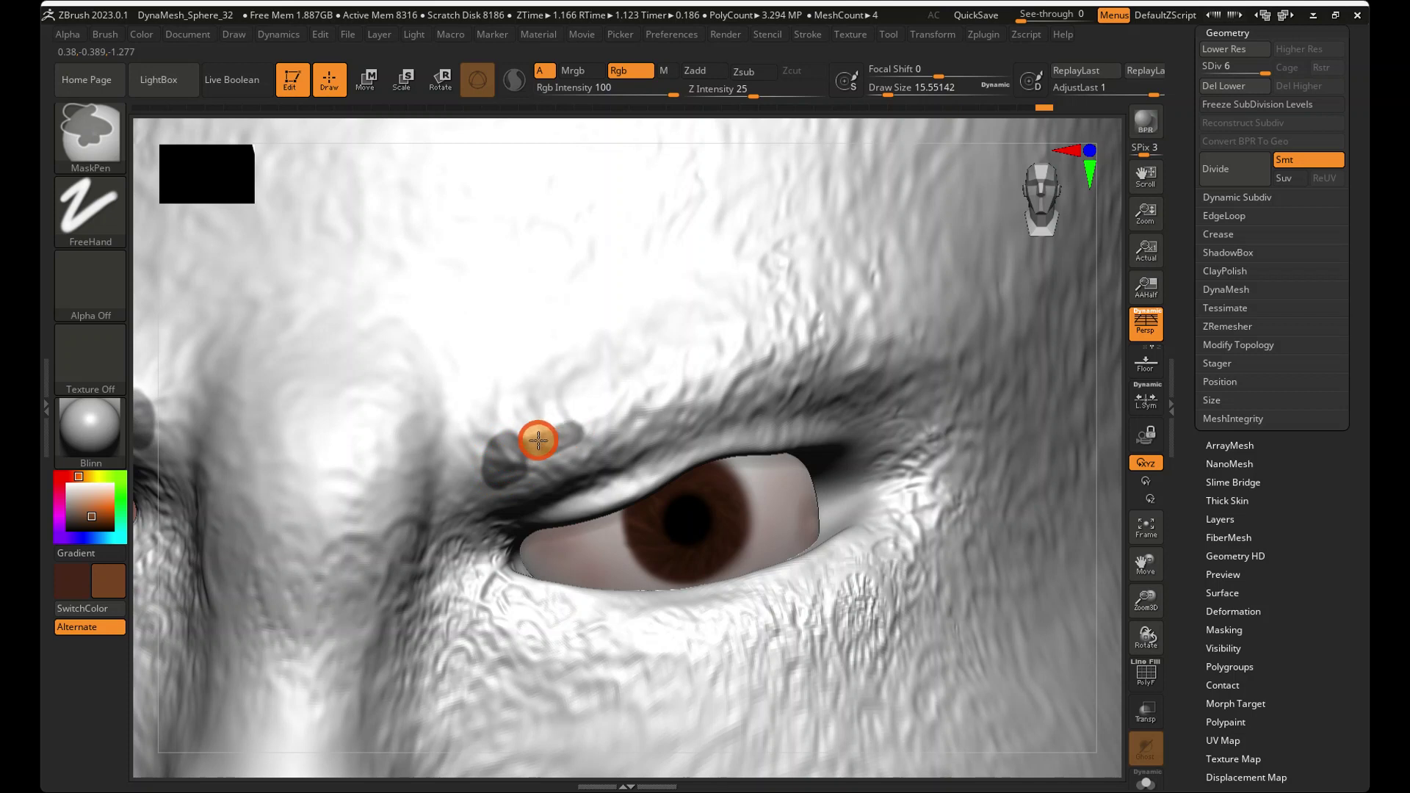
left_click_drag(616, 412, 828, 390, "ctrl")
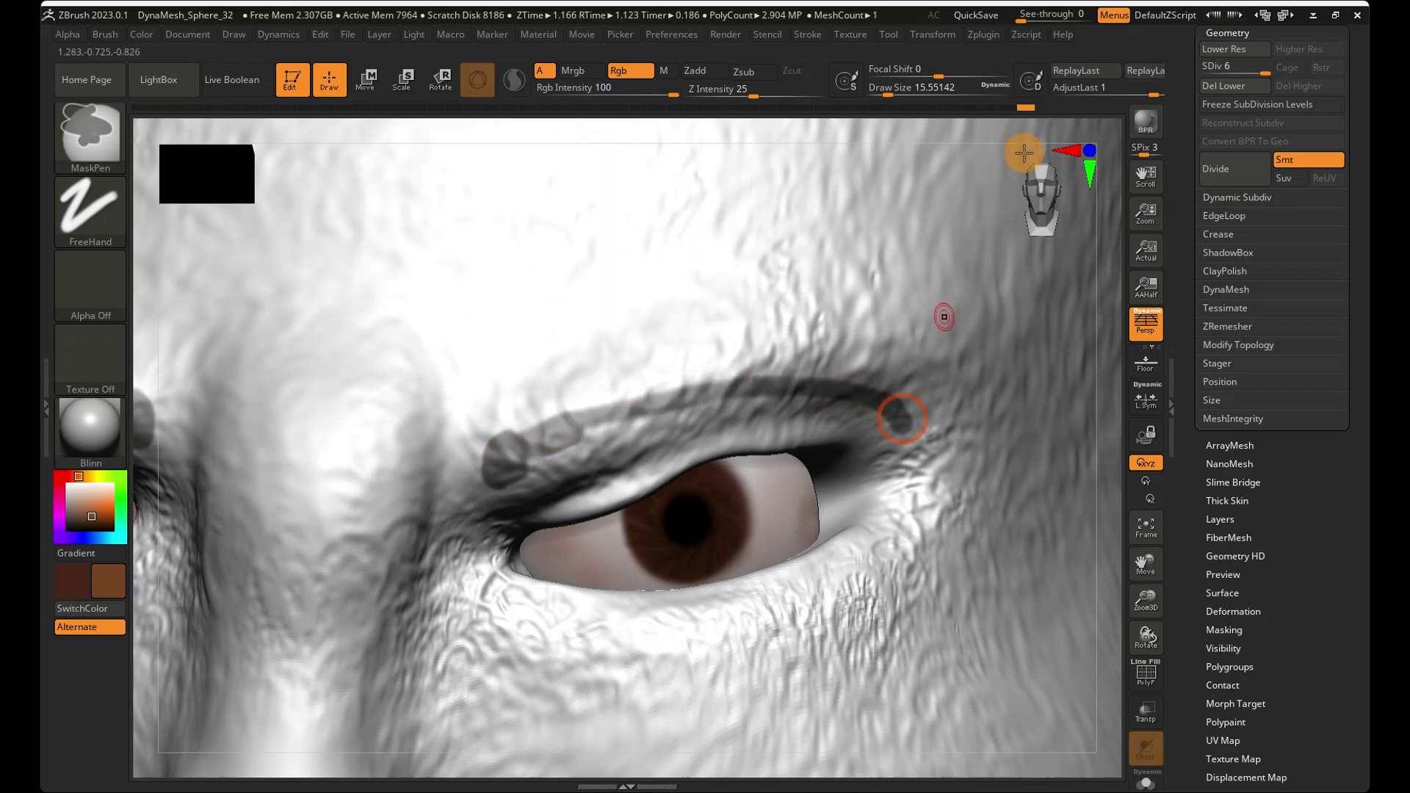
left_click_drag(1026, 118, 1037, 116)
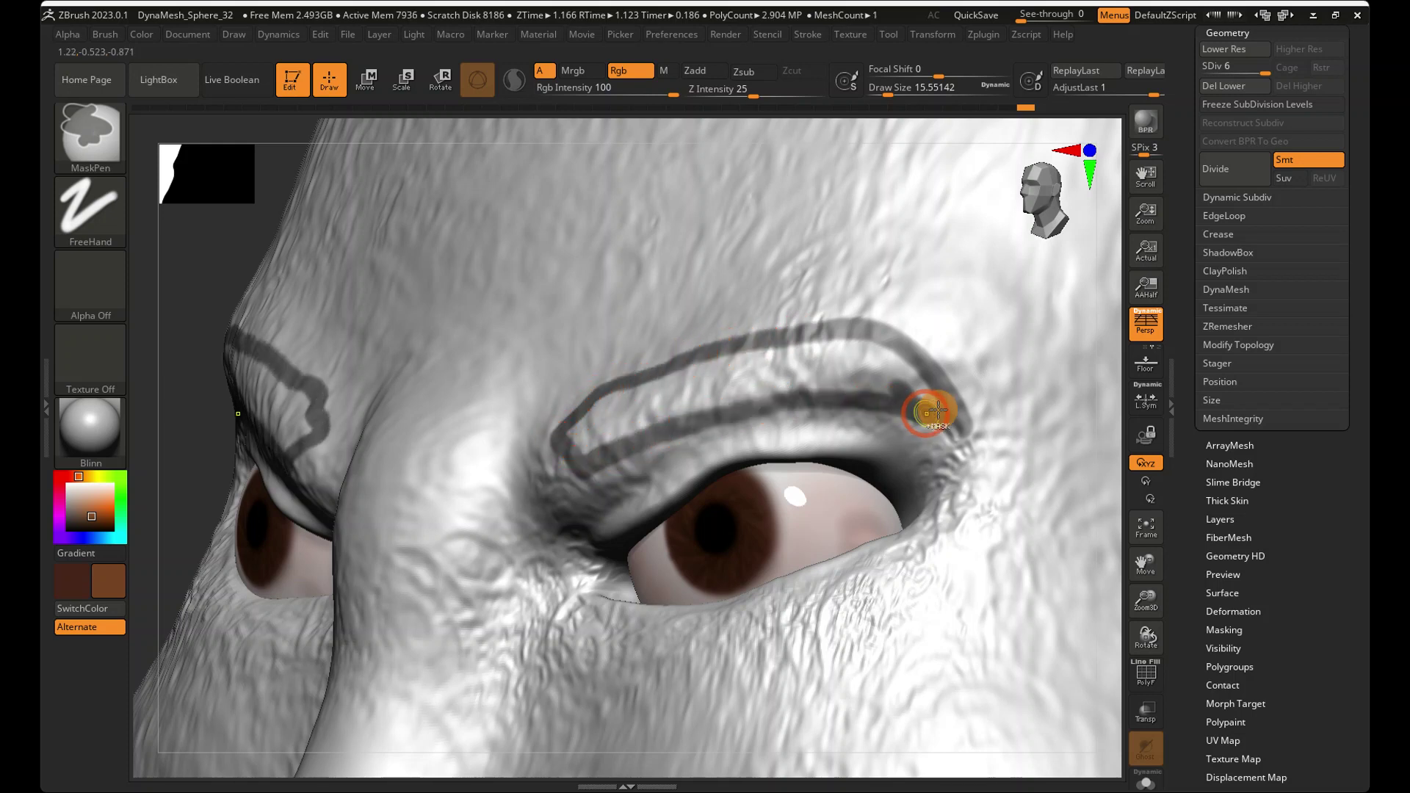
- Fill in the eyebrow outline with mask at a draw size of about 23.3 and round off its inner end
left_click(890, 94)
key("space")
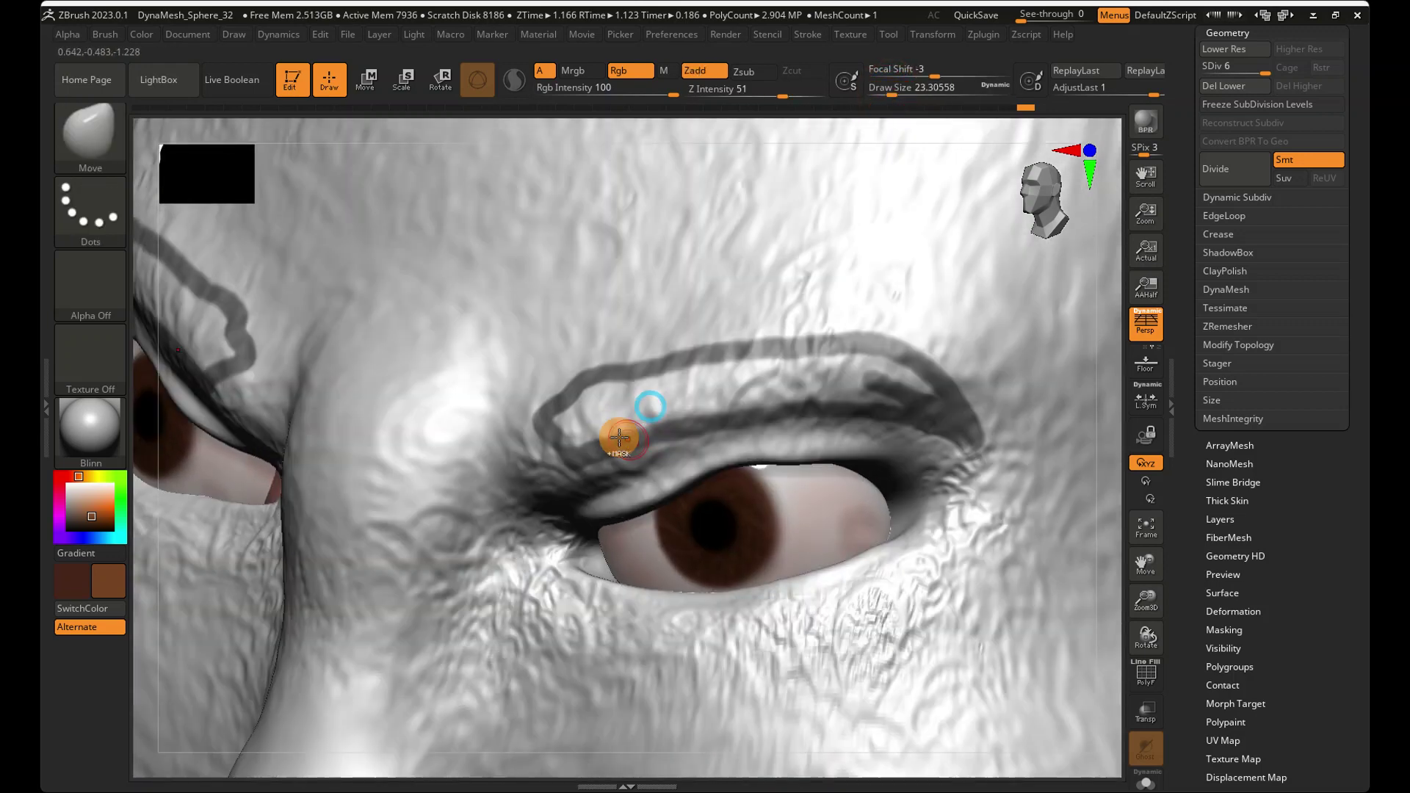
key("ctrl")
left_click_drag(648, 397, 844, 393, "ctrl")
left_click_drag(632, 406, 901, 382, "ctrl")
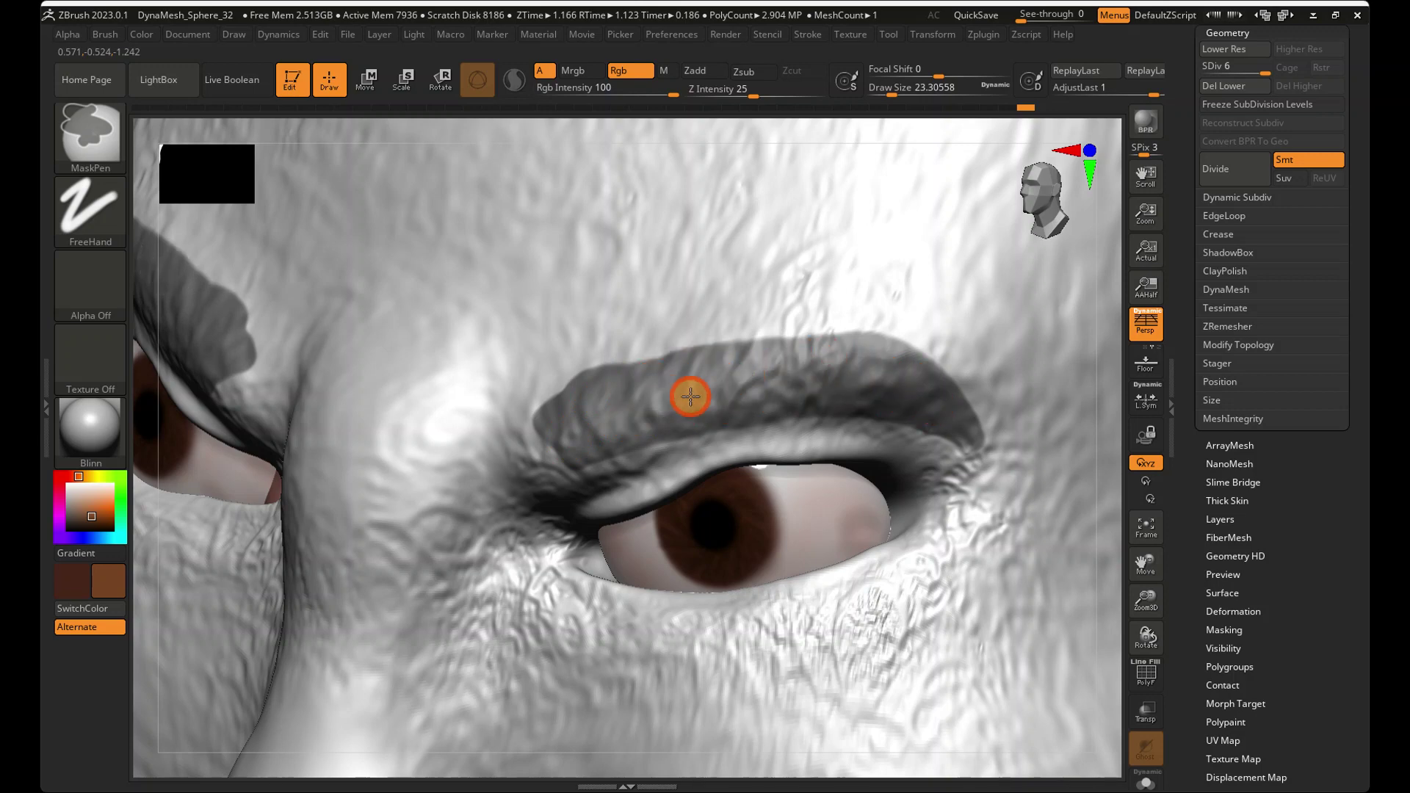
mouse_move(768, 479)
right_mouse_down("ctrl")
mouse_move(566, 460)
mouse_move(583, 428)
mouse_move(426, 393)
mouse_move(637, 395)
right_mouse_up("ctrl")
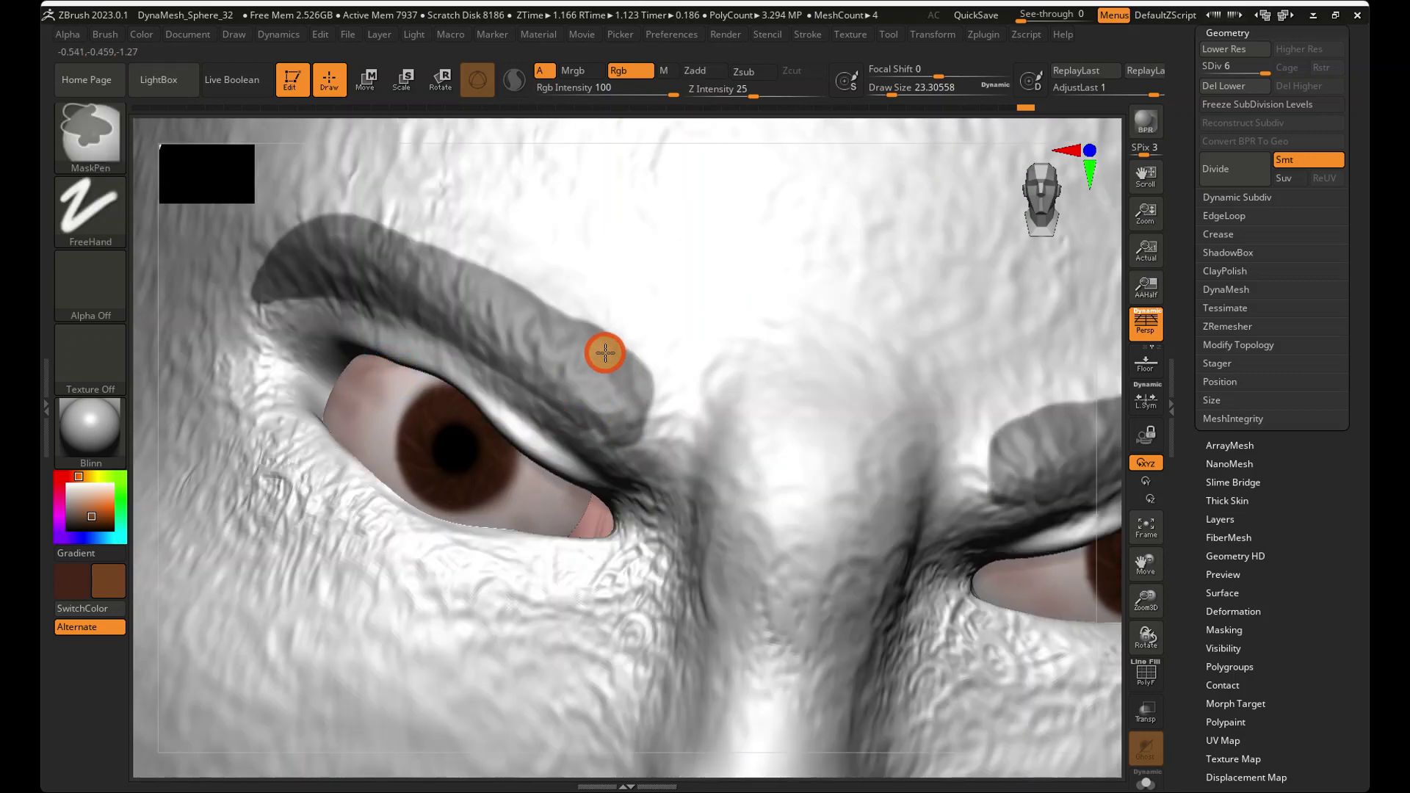
left_click_drag(606, 423, 594, 413, "ctrl")
- Clean up the eyebrow mask by erasing its lower edge above the eyelid, using a draw size of about 51
right_click_drag(799, 488, 875, 460, "ctrl")
right_click_drag(690, 411, 529, 350, "ctrl")
mouse_move(633, 409)
right_mouse_down("ctrl")
mouse_move(1023, 467)
mouse_move(784, 444)
mouse_move(888, 478)
mouse_move(844, 495)
mouse_move(870, 461)
right_mouse_up("ctrl")
right_click_drag(856, 508, 709, 410)
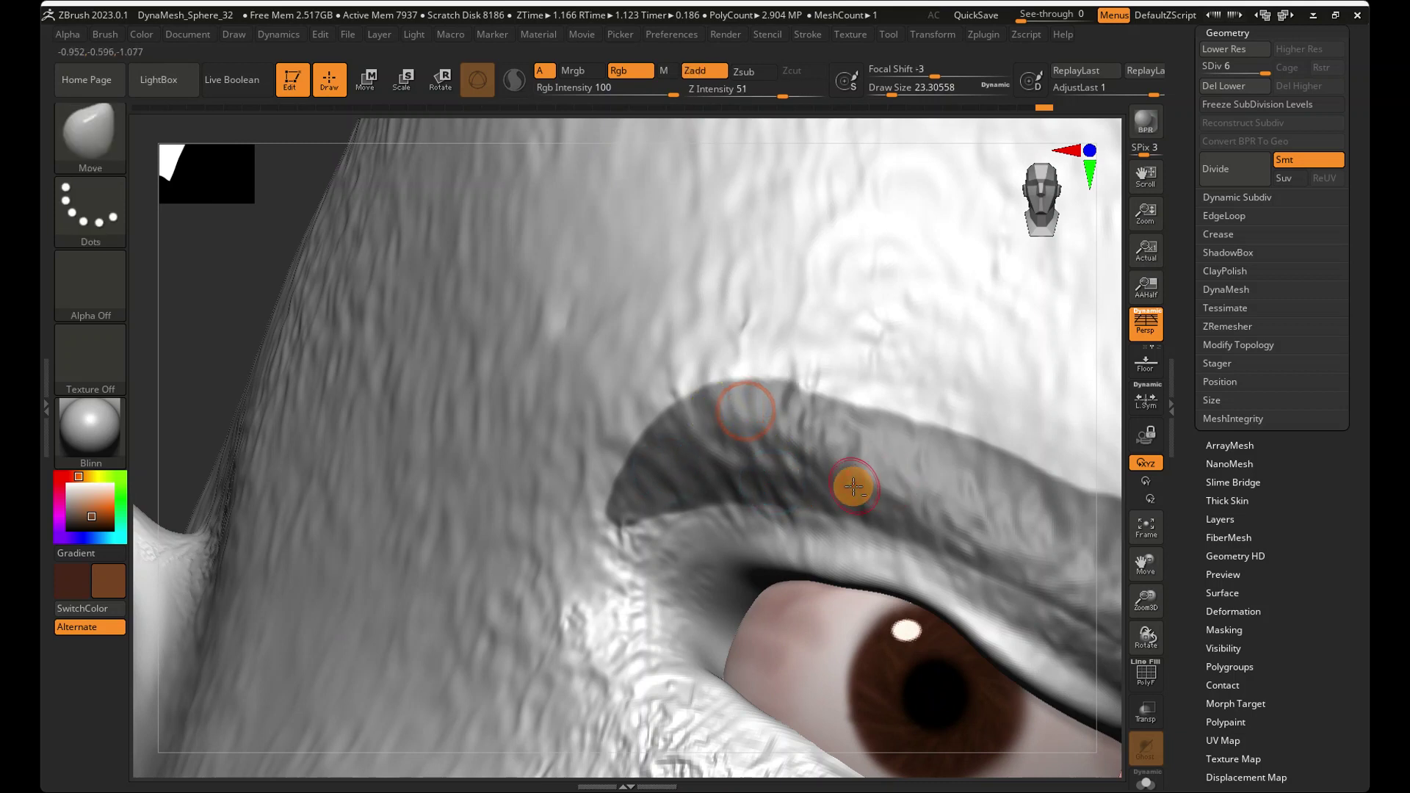
right_click_drag(891, 490, 766, 383, "alt")
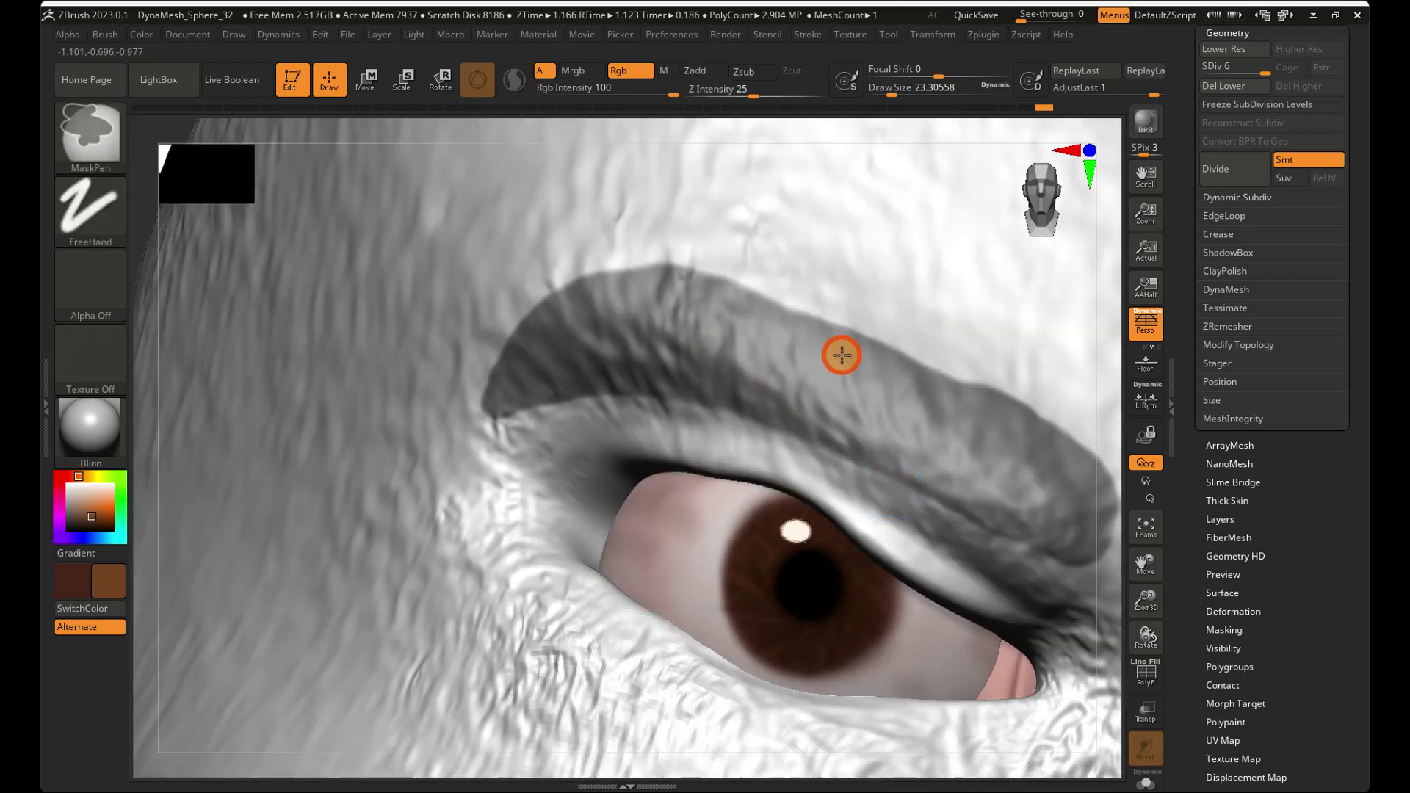
mouse_move(561, 432)
left_mouse_down("ctrl+alt")
mouse_move(580, 422)
mouse_move(766, 463)
mouse_move(955, 567)
left_mouse_up("ctrl+alt")
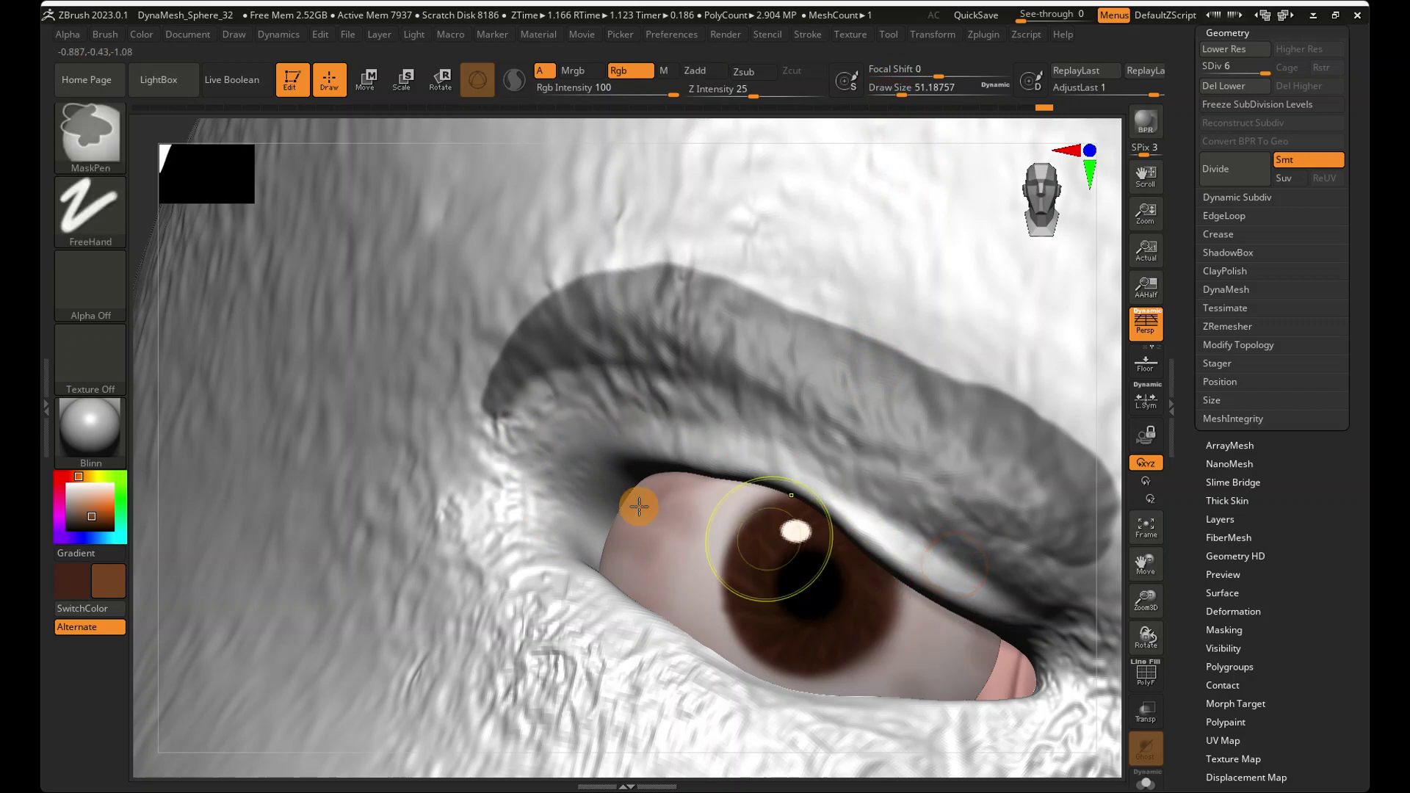
right_click_drag(683, 513, 680, 512, "ctrl")
left_click_drag(577, 462, 604, 440, "ctrl+alt")
right_click_drag(735, 507, 742, 517, "ctrl")
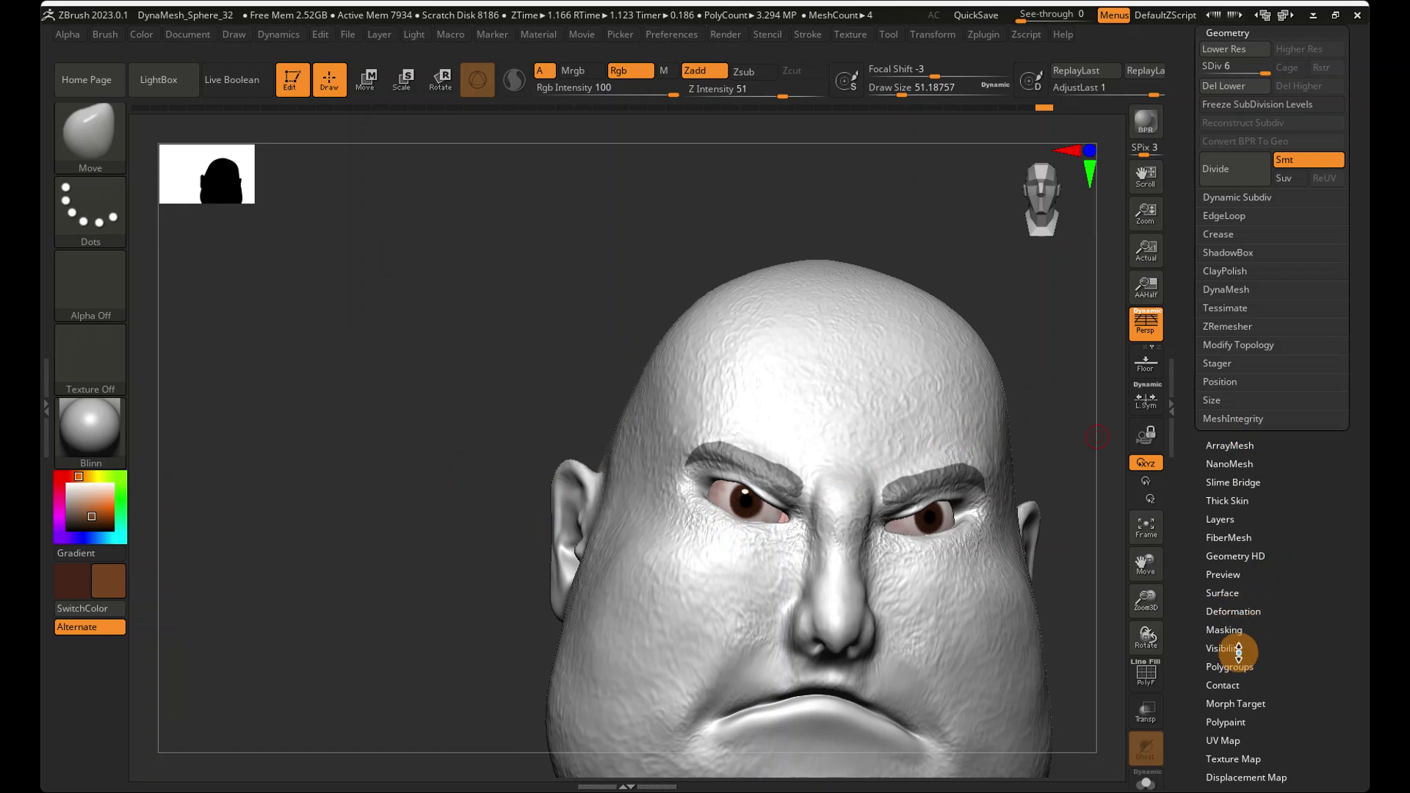
- Generate a FiberMesh preview from the masked eyebrows and open its fiber modifiers
left_click(1228, 630)
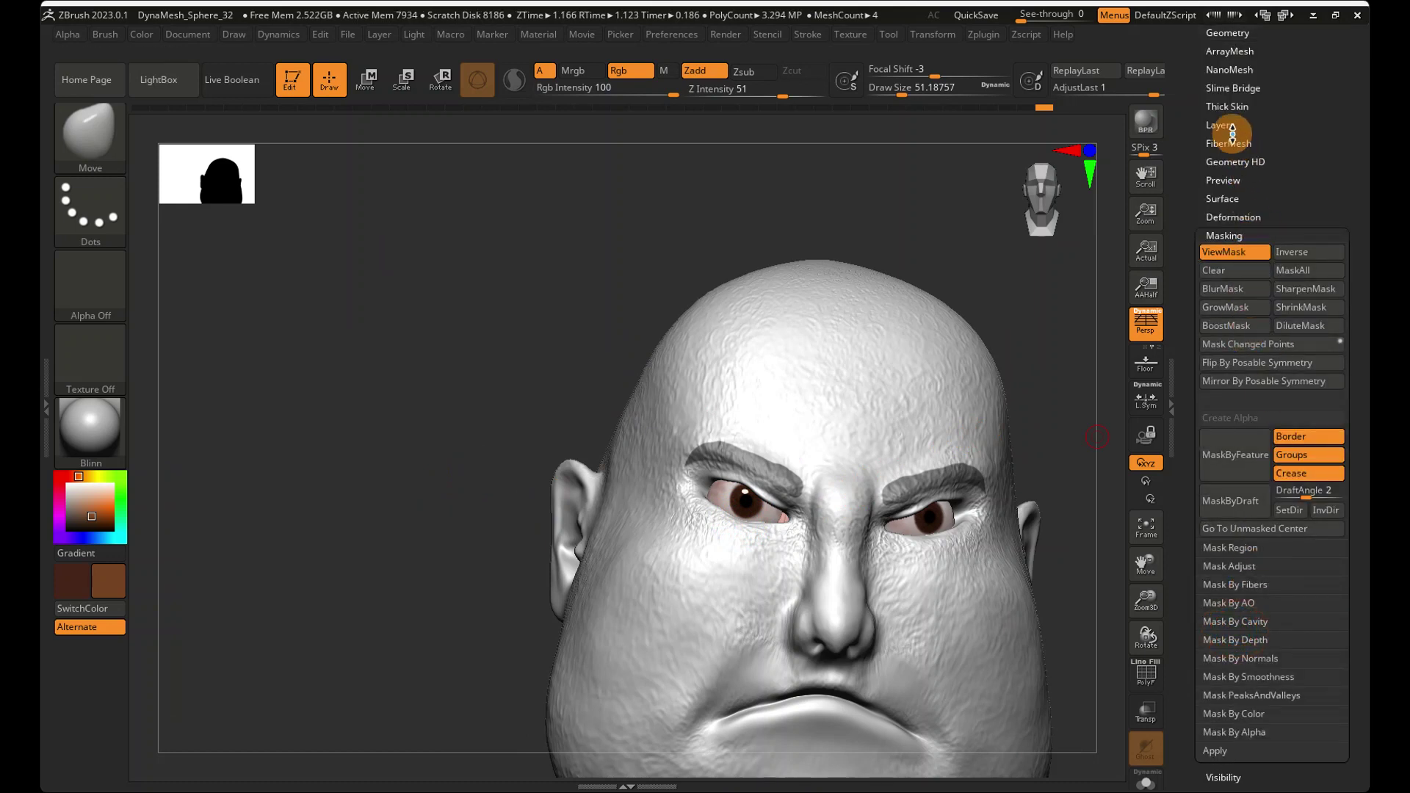
left_click(1226, 143)
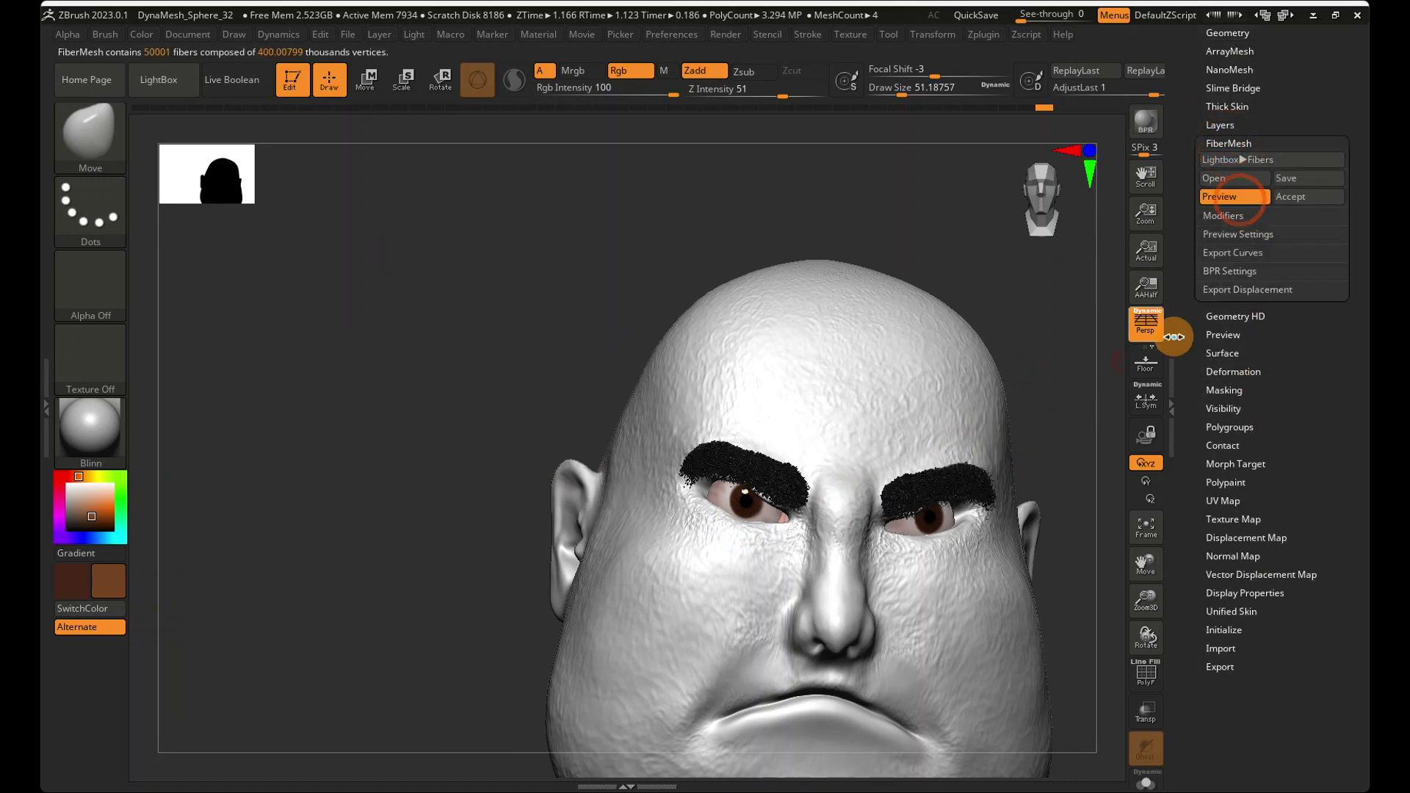
left_click(1220, 316)
left_click(1244, 142)
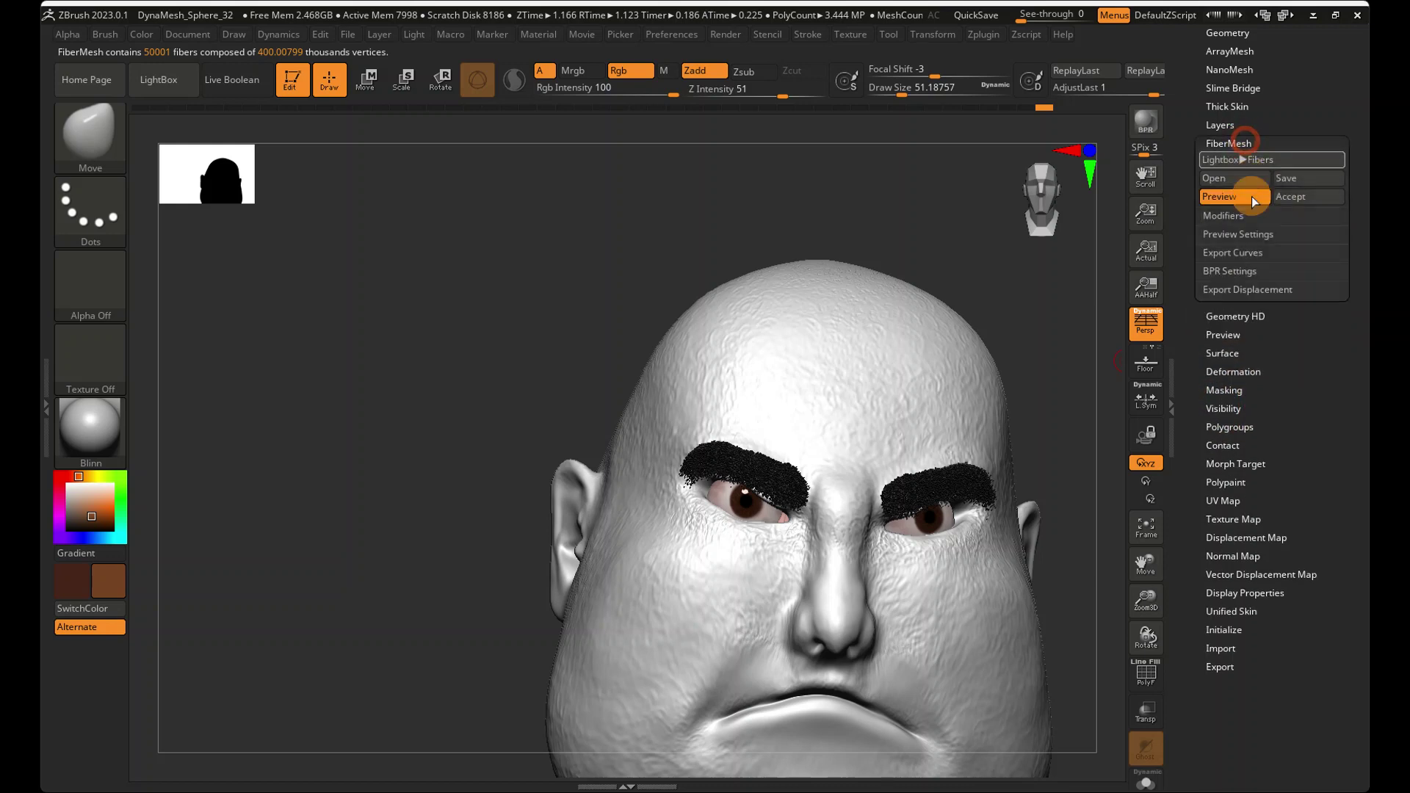
left_click(1234, 216)
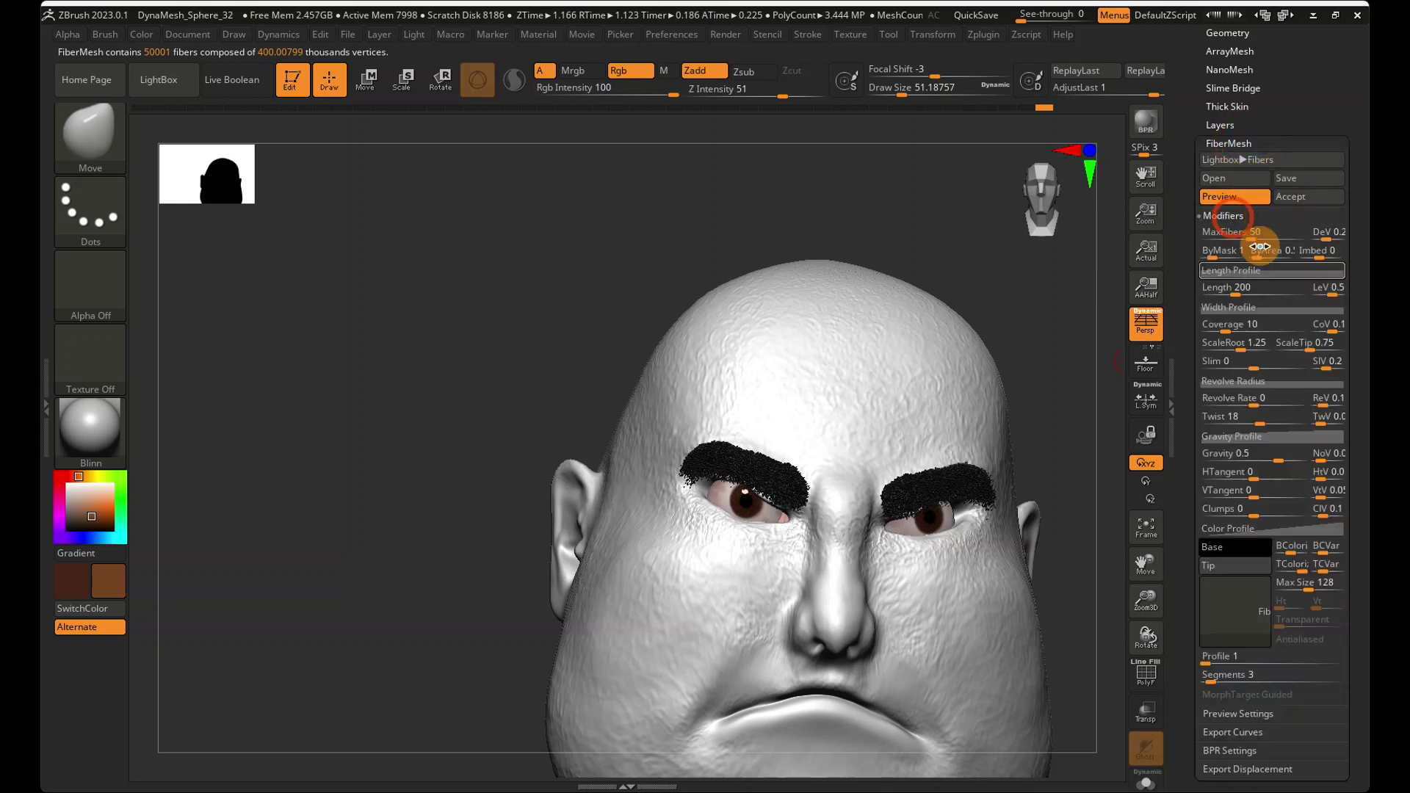
- Thin out the eyebrow fibers with MaxFibers at about 3.67, ByArea at about 0.67 and gravity at about 0.31
left_click_drag(1233, 234, 1224, 233)
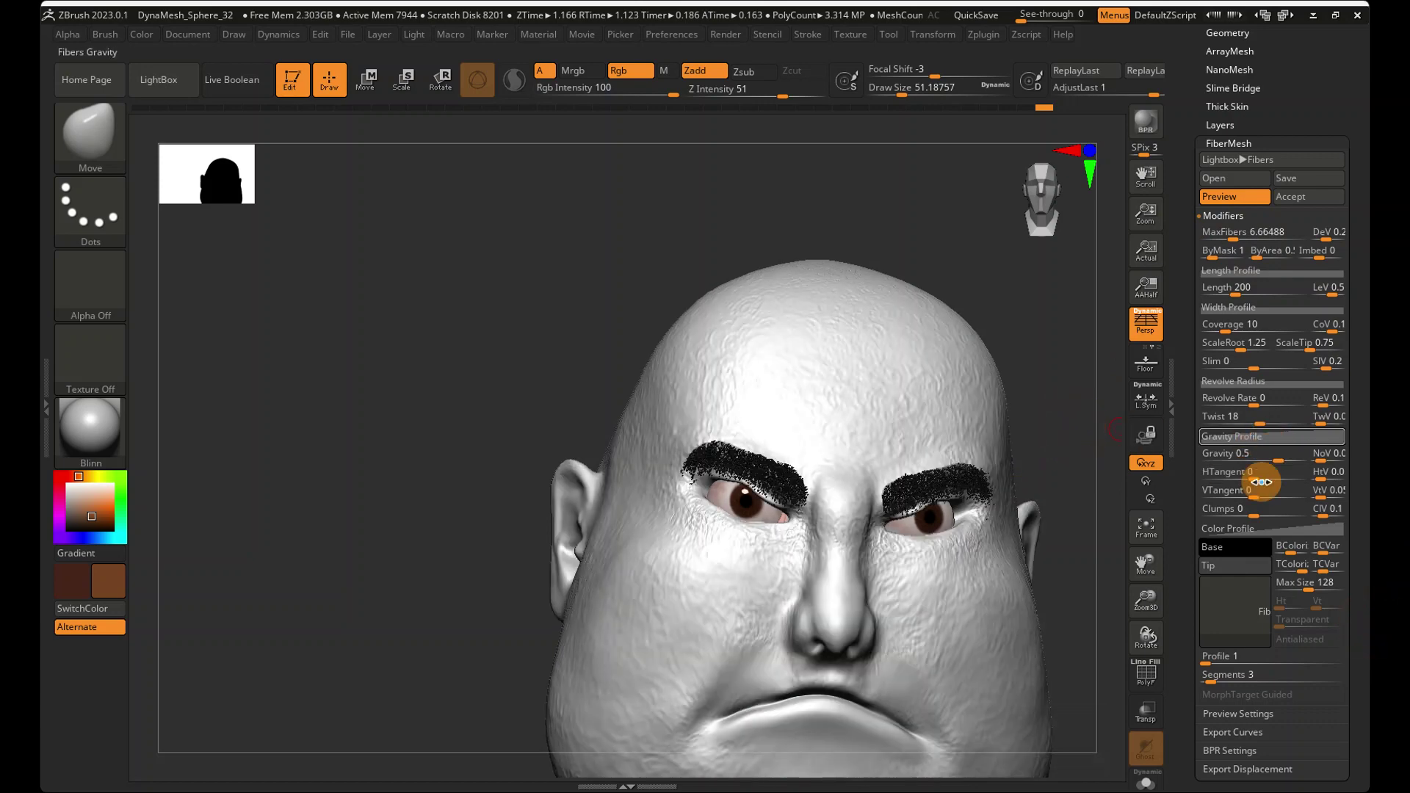
right_click_drag(913, 504, 875, 528)
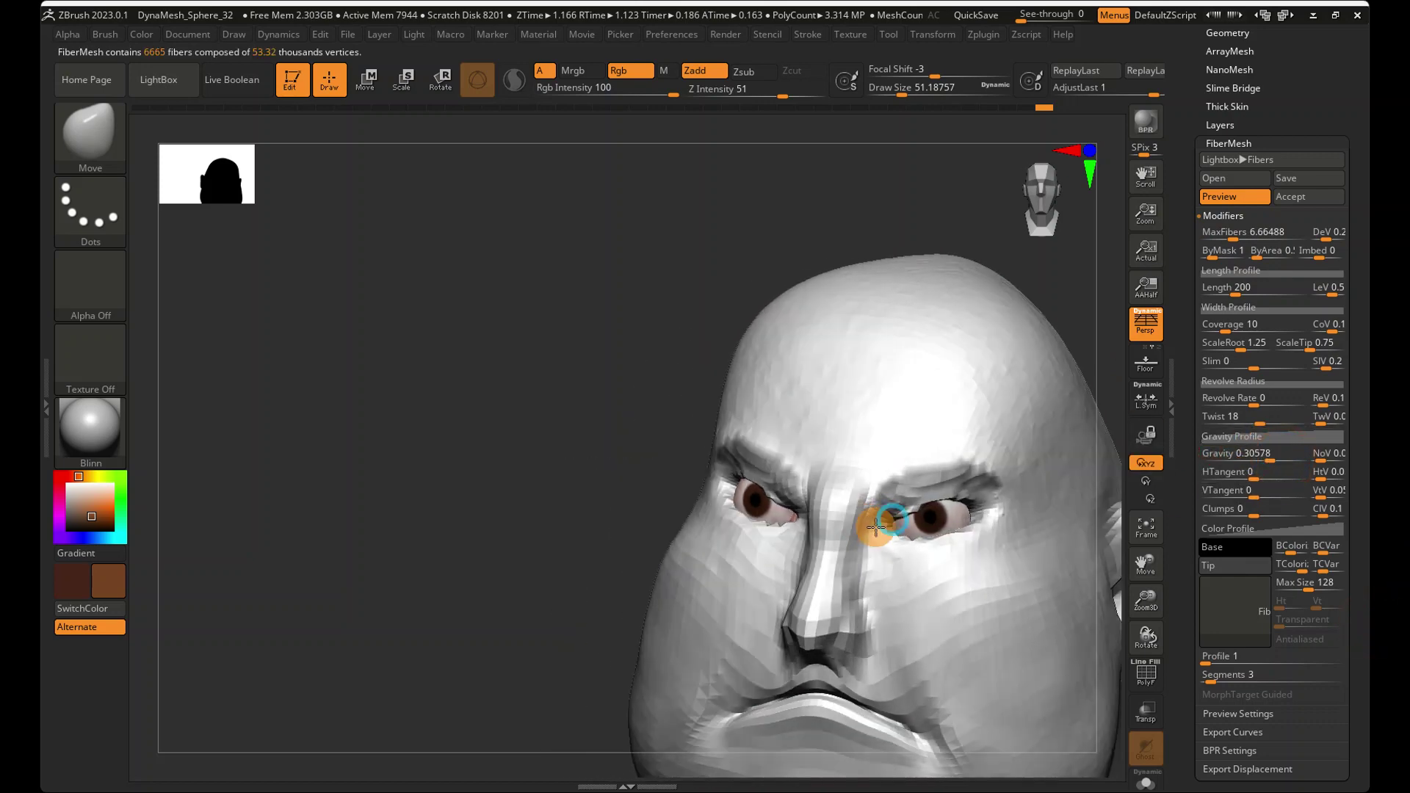
right_click_drag(806, 473, 803, 478, "ctrl")
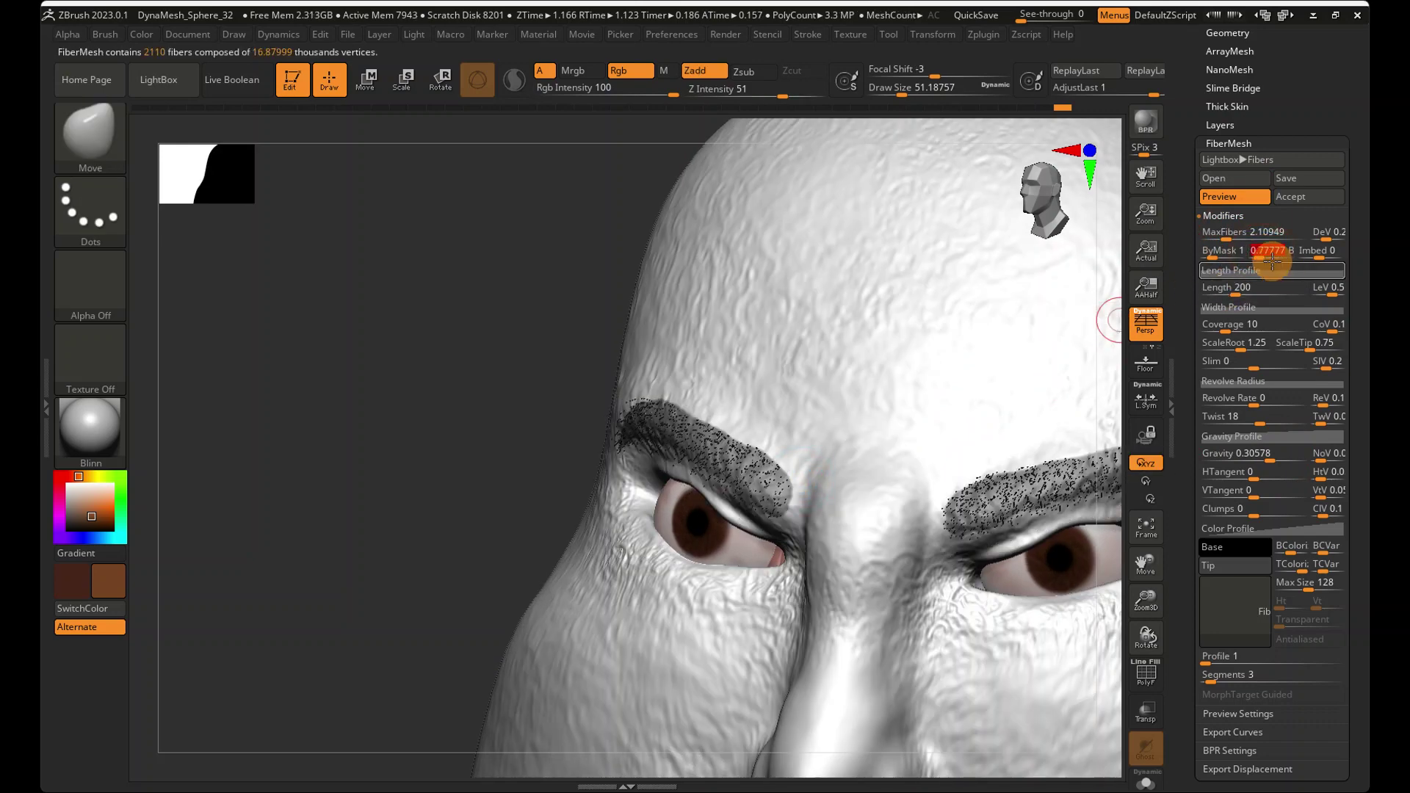
left_click_drag(1263, 255, 1261, 256)
right_click_drag(1076, 388, 924, 373, "alt")
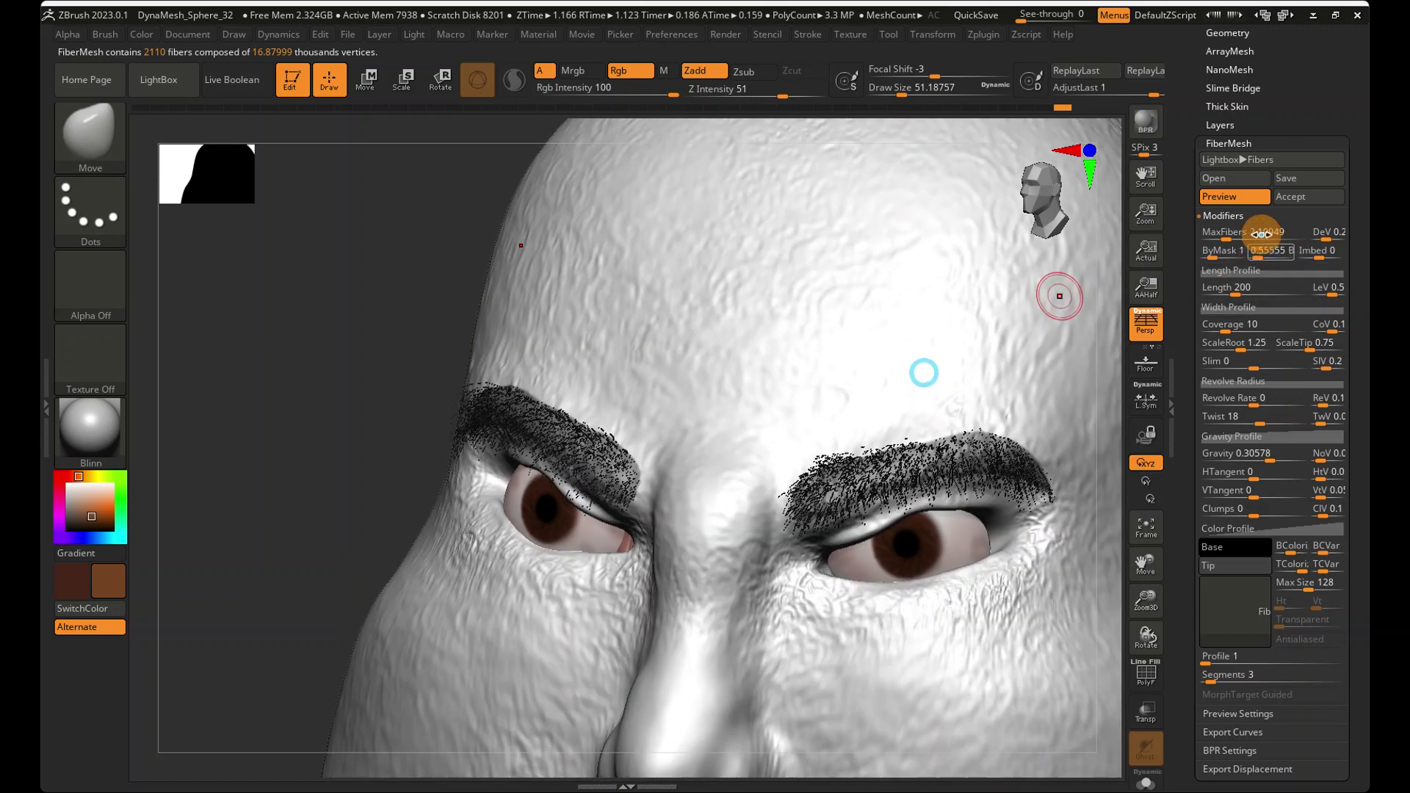
left_click(1231, 234)
left_click(1253, 253)
left_click_drag(1254, 252, 1259, 257)
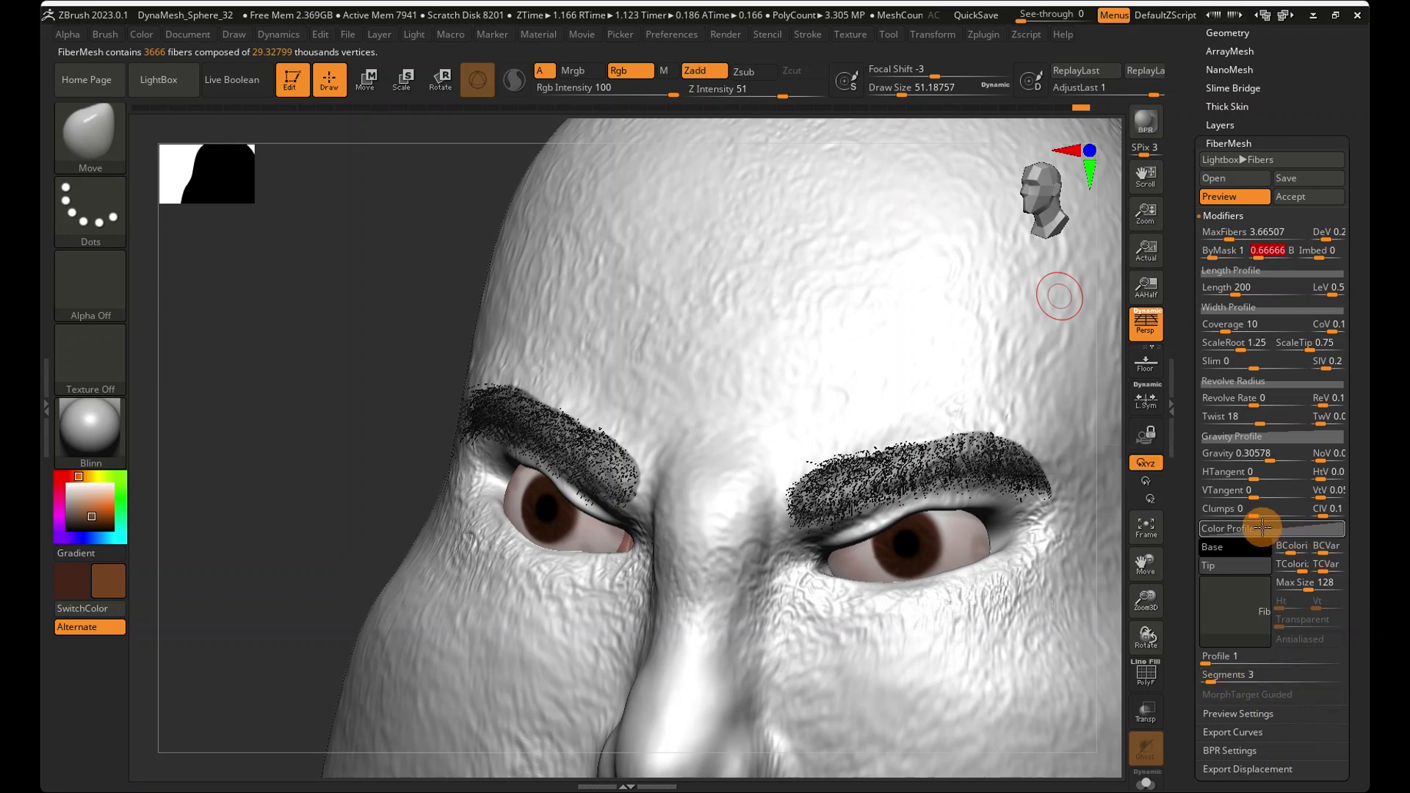
left_click(1225, 549)
left_click(1204, 541)
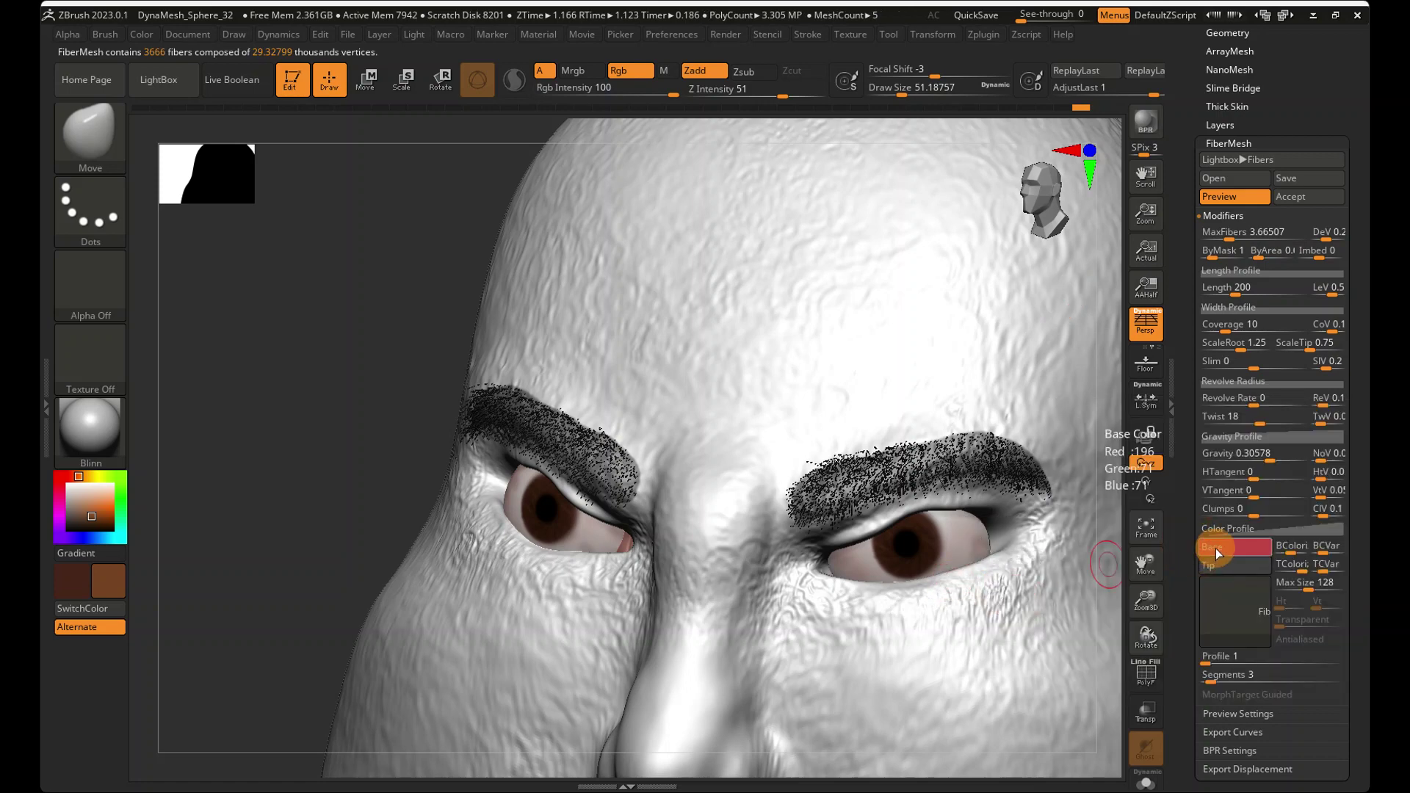
left_click(1215, 548)
left_click_drag(1229, 547, 1070, 664)
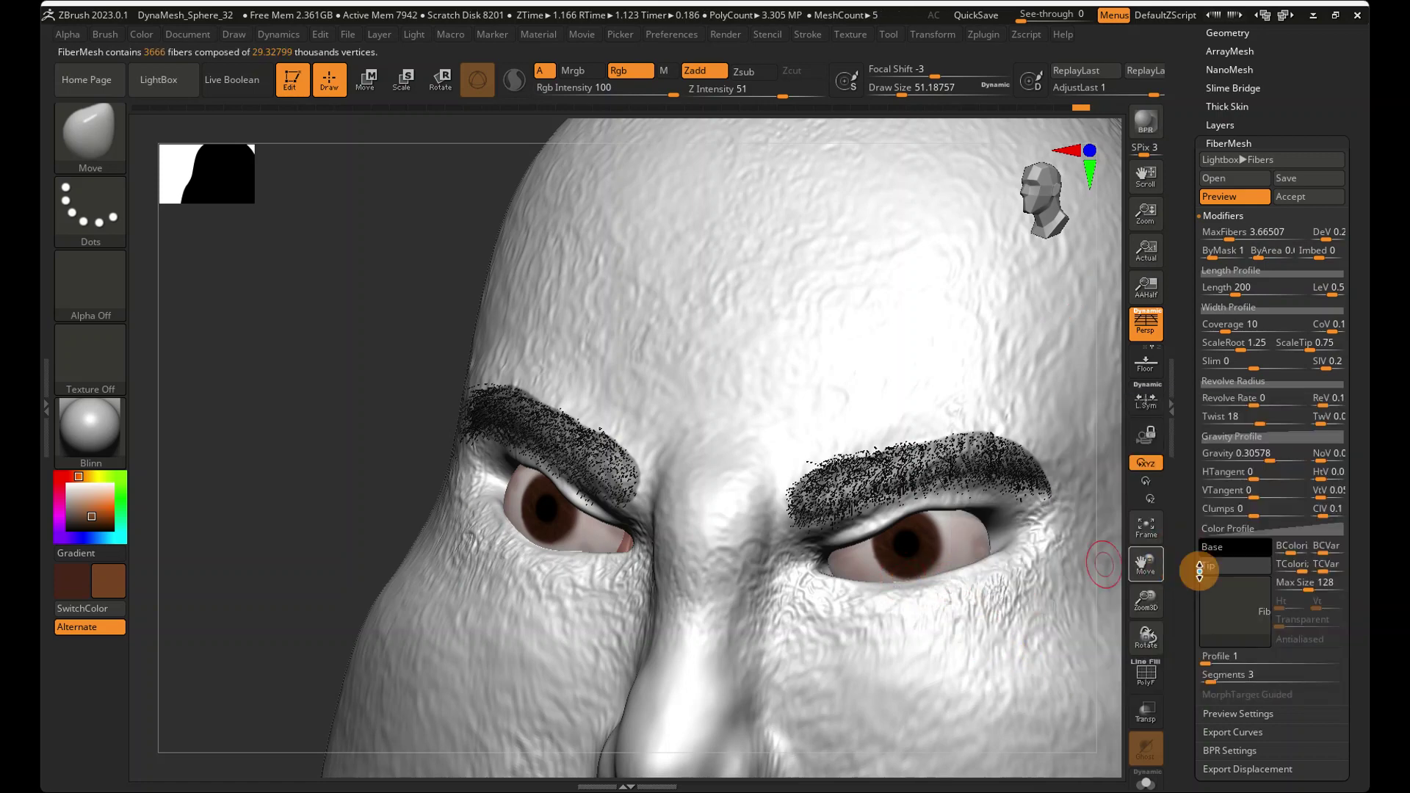
- Set the fibers' gravity to about 0.79, HTangent to 0.45, length to 315 and coverage to 157, and accept the fiber mesh
left_click(1224, 572)
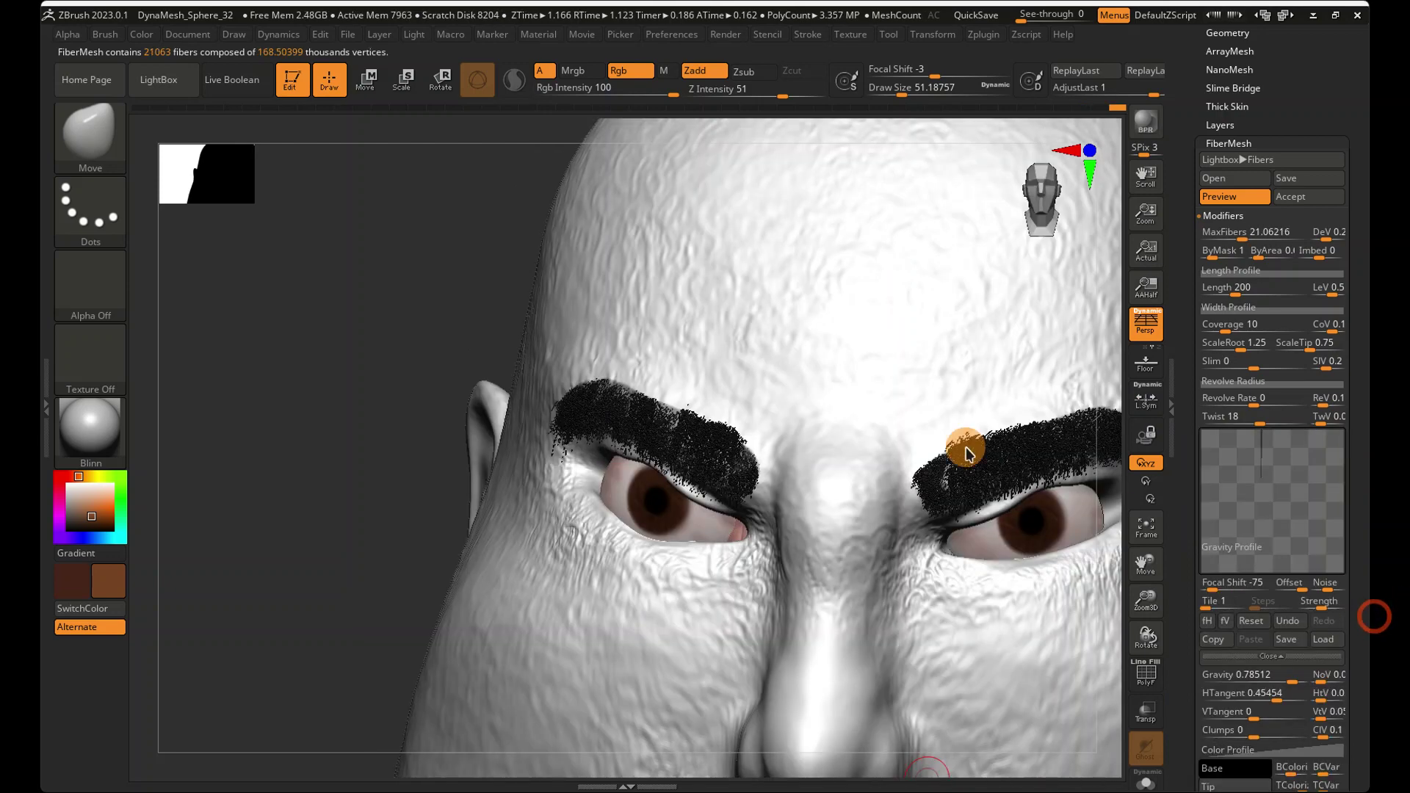
mouse_move(1249, 232)
left_mouse_down()
mouse_move(1268, 230)
mouse_move(1234, 230)
mouse_move(1259, 255)
left_mouse_up()
left_click(1259, 254)
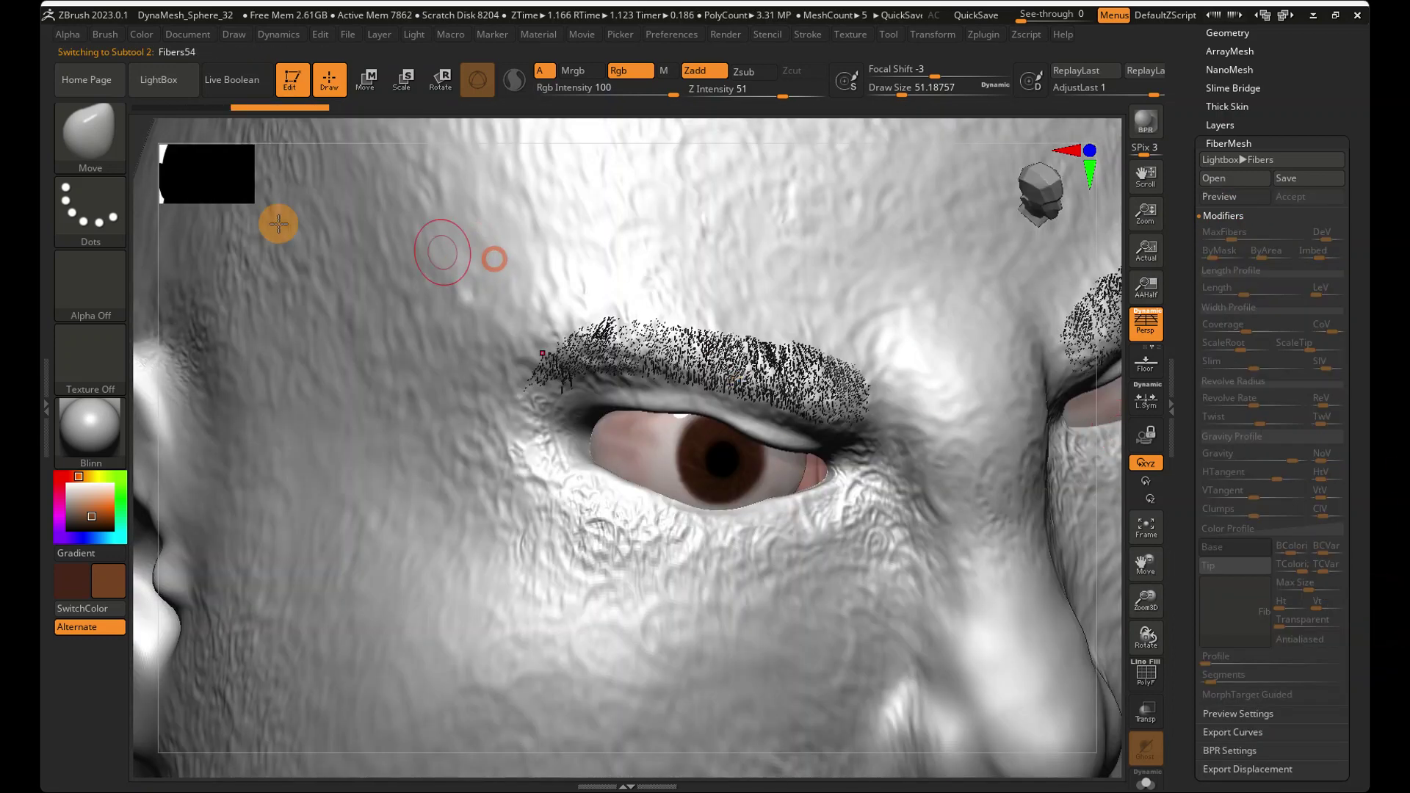
- Comb the new fibers along the eyebrow with the Move brush at a draw size of about 104
key("b")
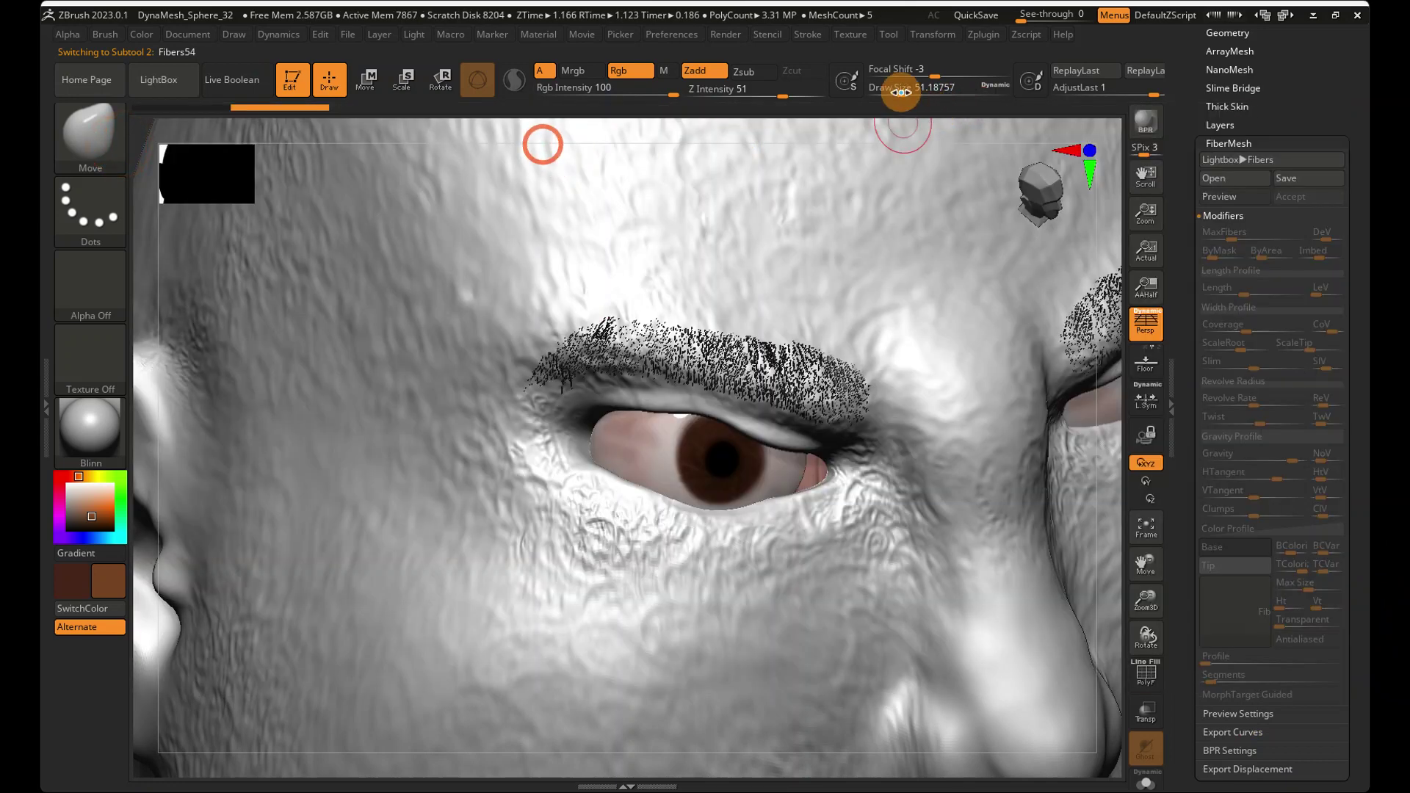
left_click_drag(902, 91, 914, 89)
mouse_move(617, 360)
right_mouse_down()
mouse_move(621, 417)
mouse_move(624, 346)
right_mouse_up()
left_click_drag(658, 340, 608, 361)
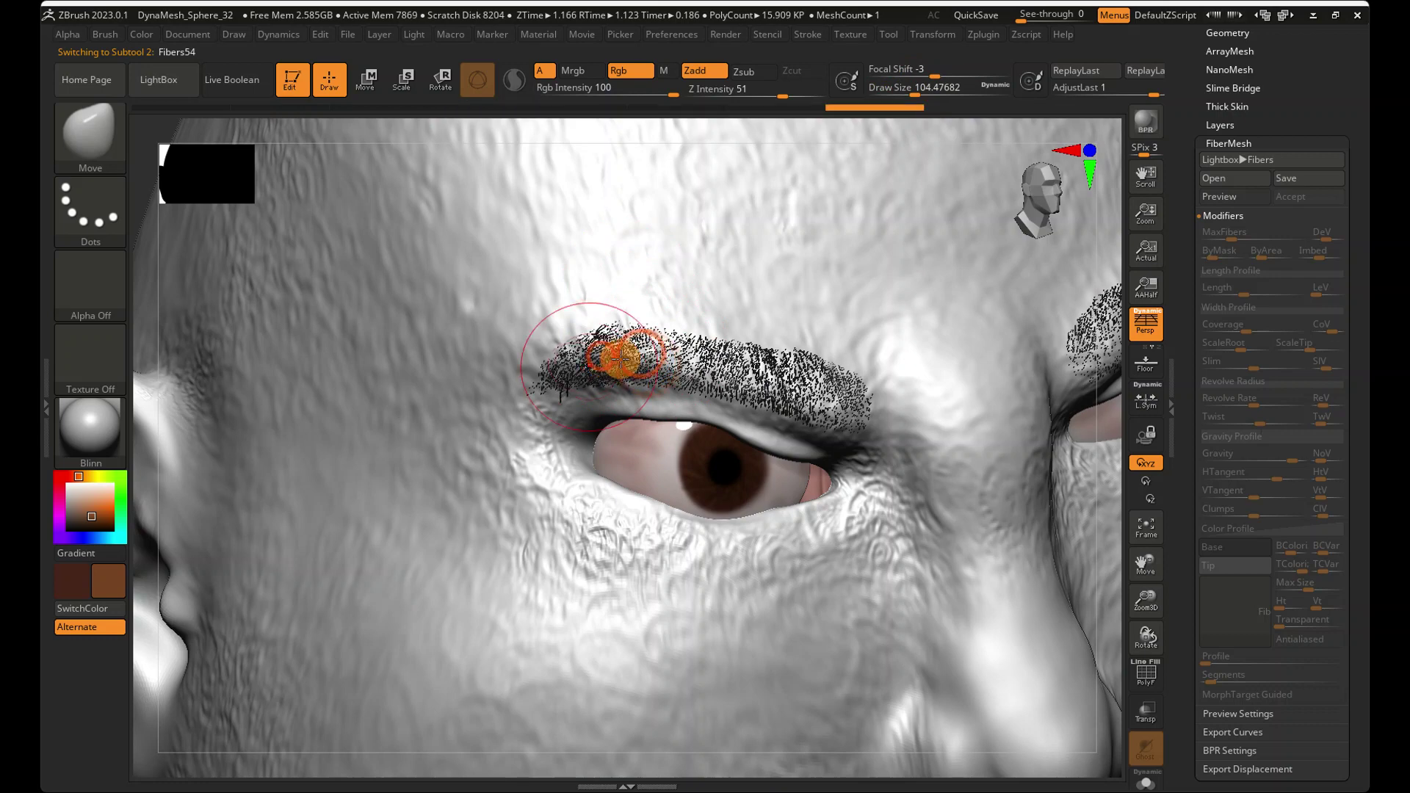
mouse_move(718, 368)
right_mouse_down()
mouse_move(721, 425)
mouse_move(683, 384)
mouse_move(744, 267)
mouse_move(732, 376)
right_mouse_up()
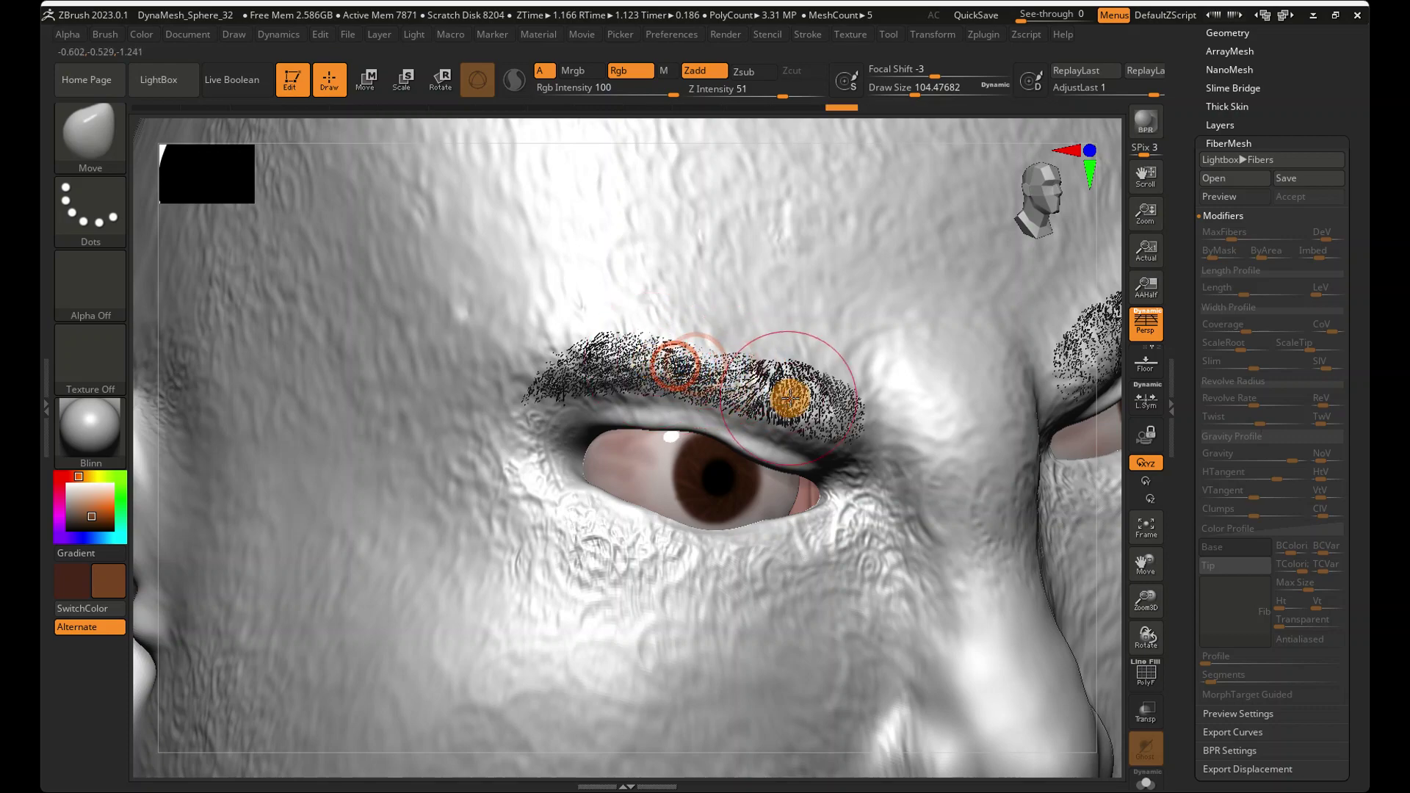
right_click_drag(755, 382, 602, 478)
- Delete the eyebrow fiber subtool and select the PolySphere_4 head subtool
left_click(1043, 191)
right_click_drag(749, 401, 415, 365, "ctrl")
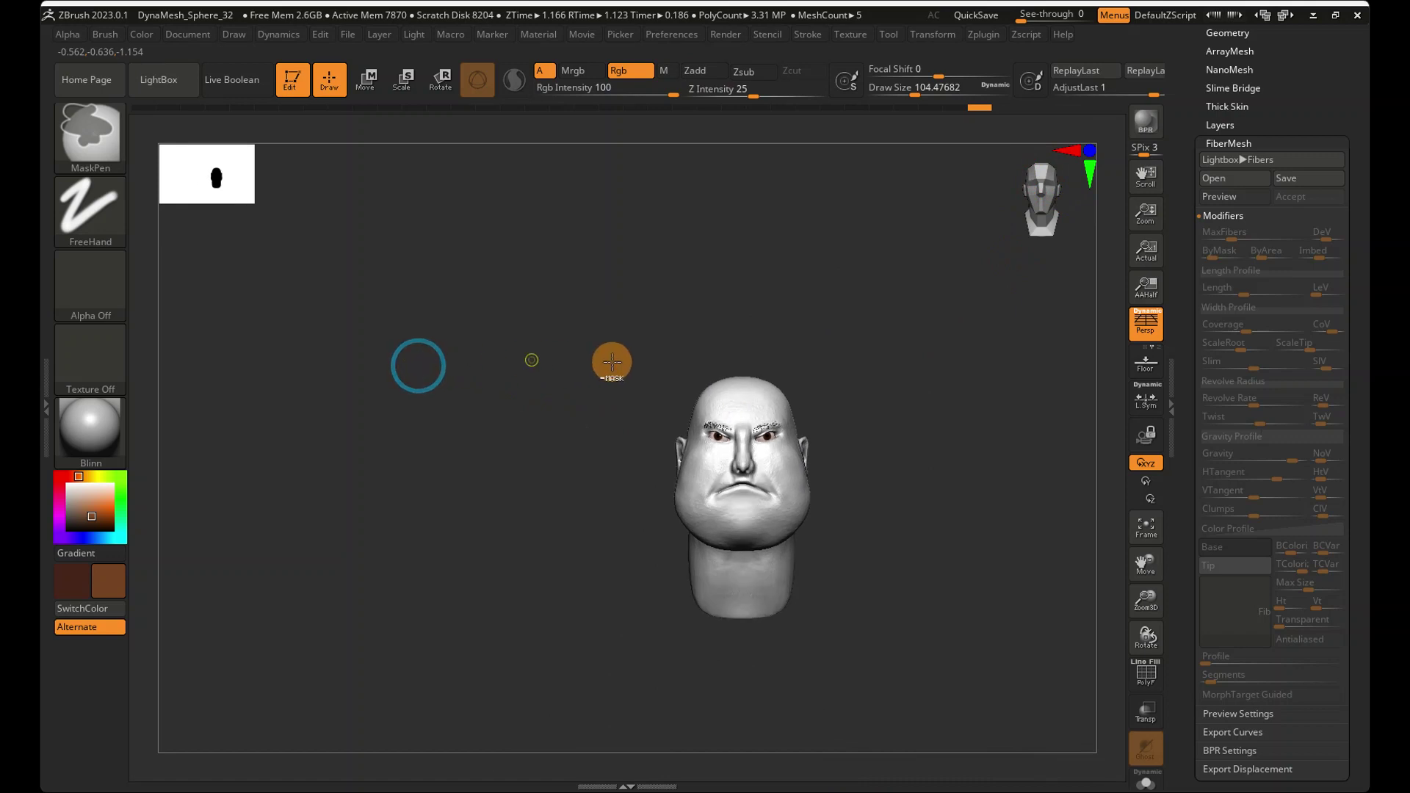
right_click_drag(610, 362, 1021, 332, "ctrl")
scroll(1241, 338, "up", 5)
left_click(1239, 399)
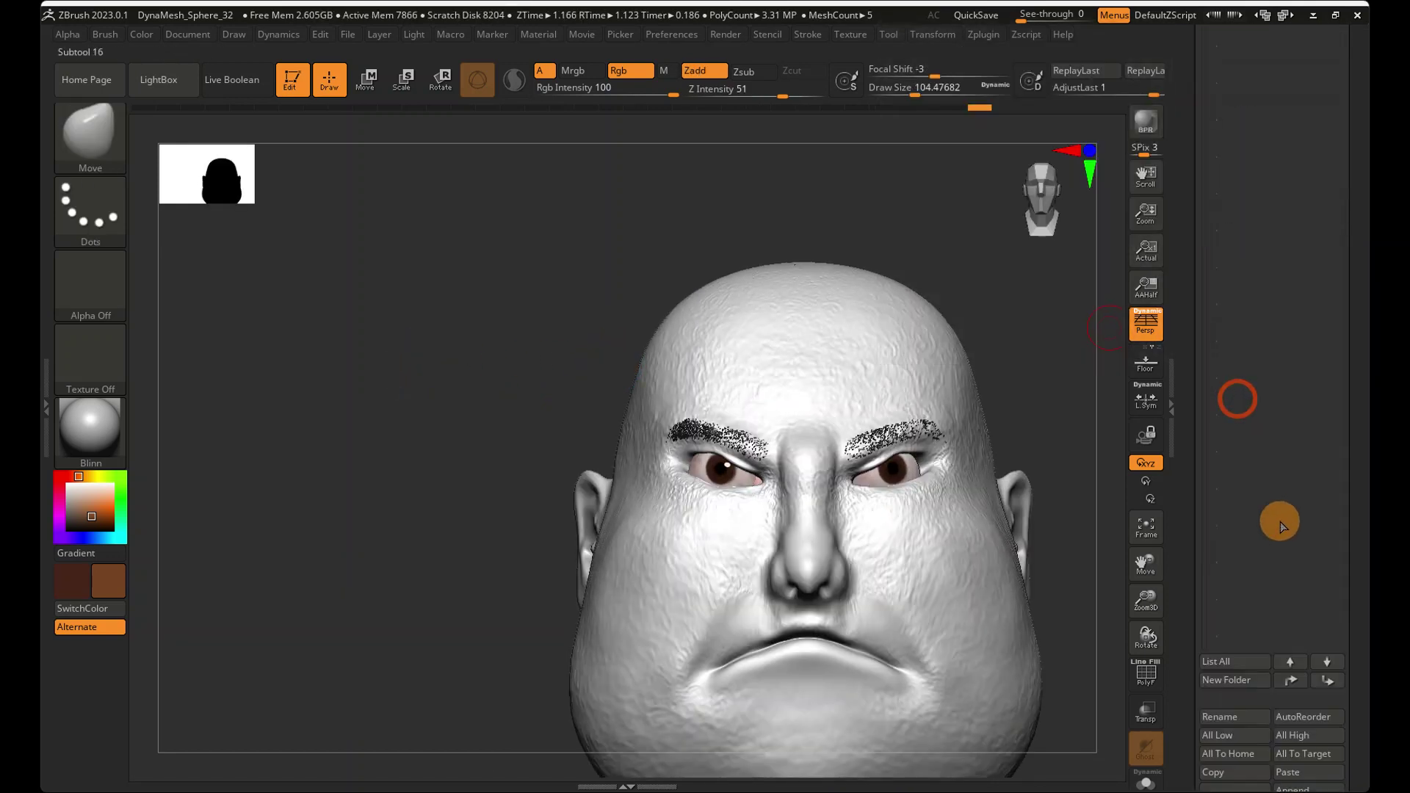
left_click(1256, 536)
left_click(1161, 506)
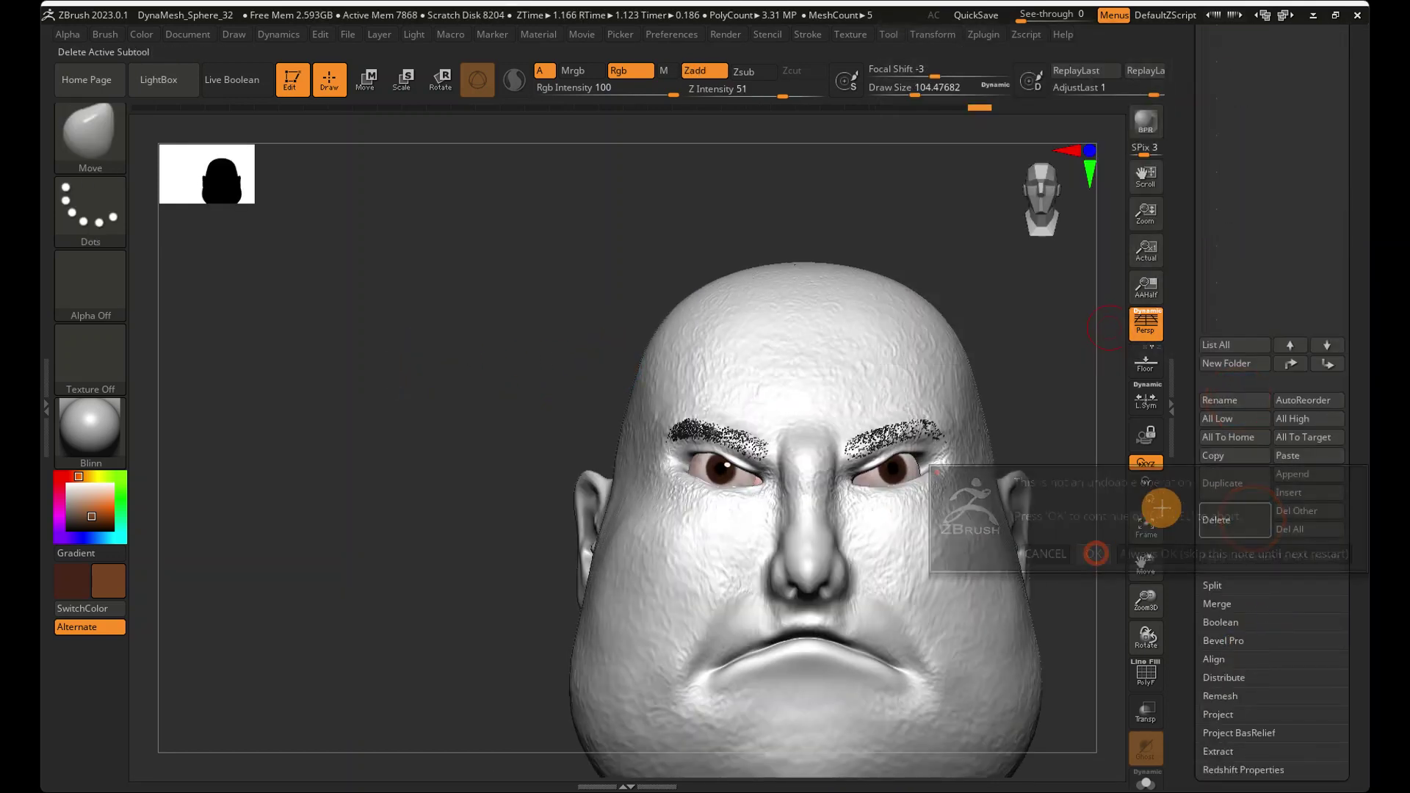
left_click(1224, 321)
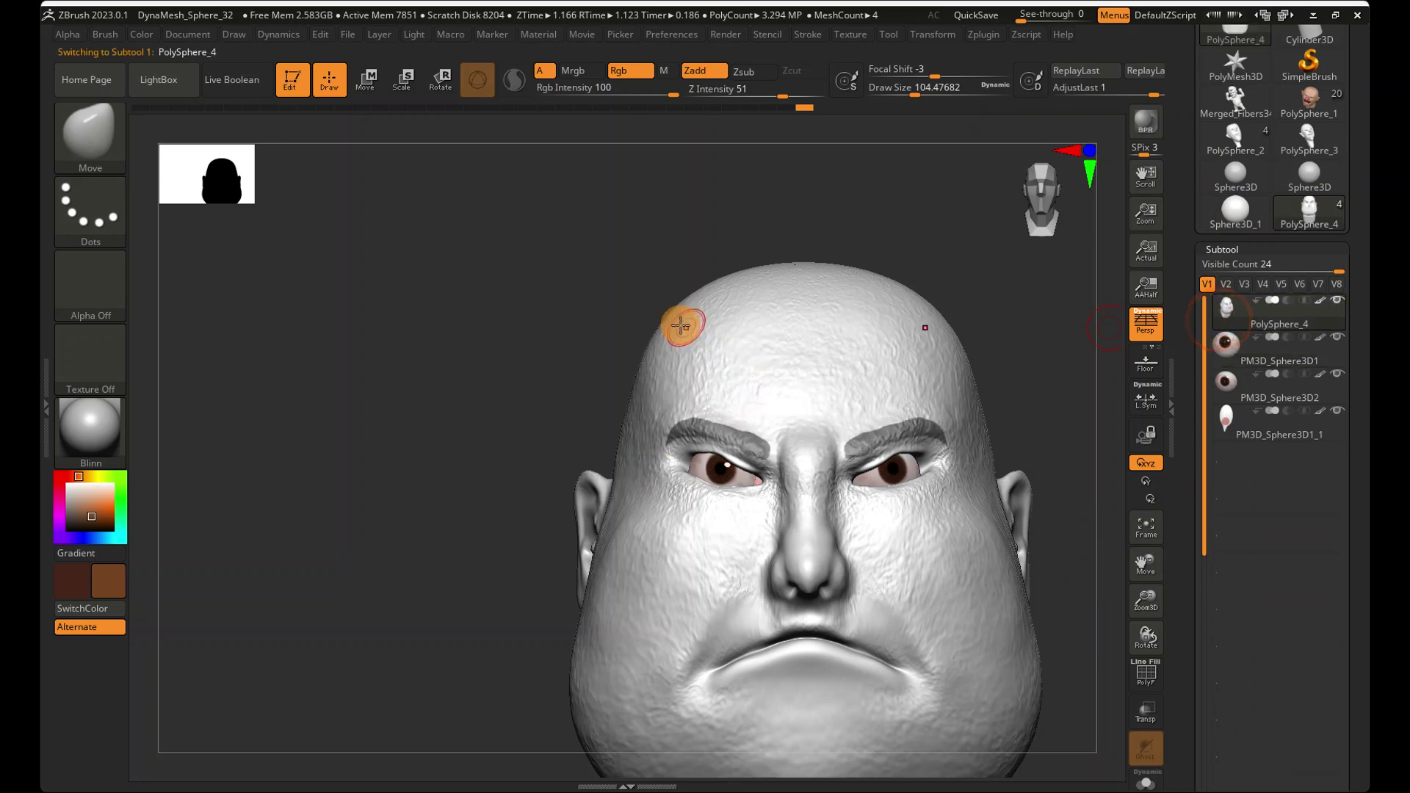
- Preview FiberMesh on the masked eyebrows again, raise the MaxFibers value, and accept the denser fiber mesh
right_click_drag(684, 324, 845, 470, "ctrl")
right_click_drag(864, 564, 764, 227, "alt")
scroll(1193, 570, "down", 10)
left_click_drag(1316, 674, 1236, 523)
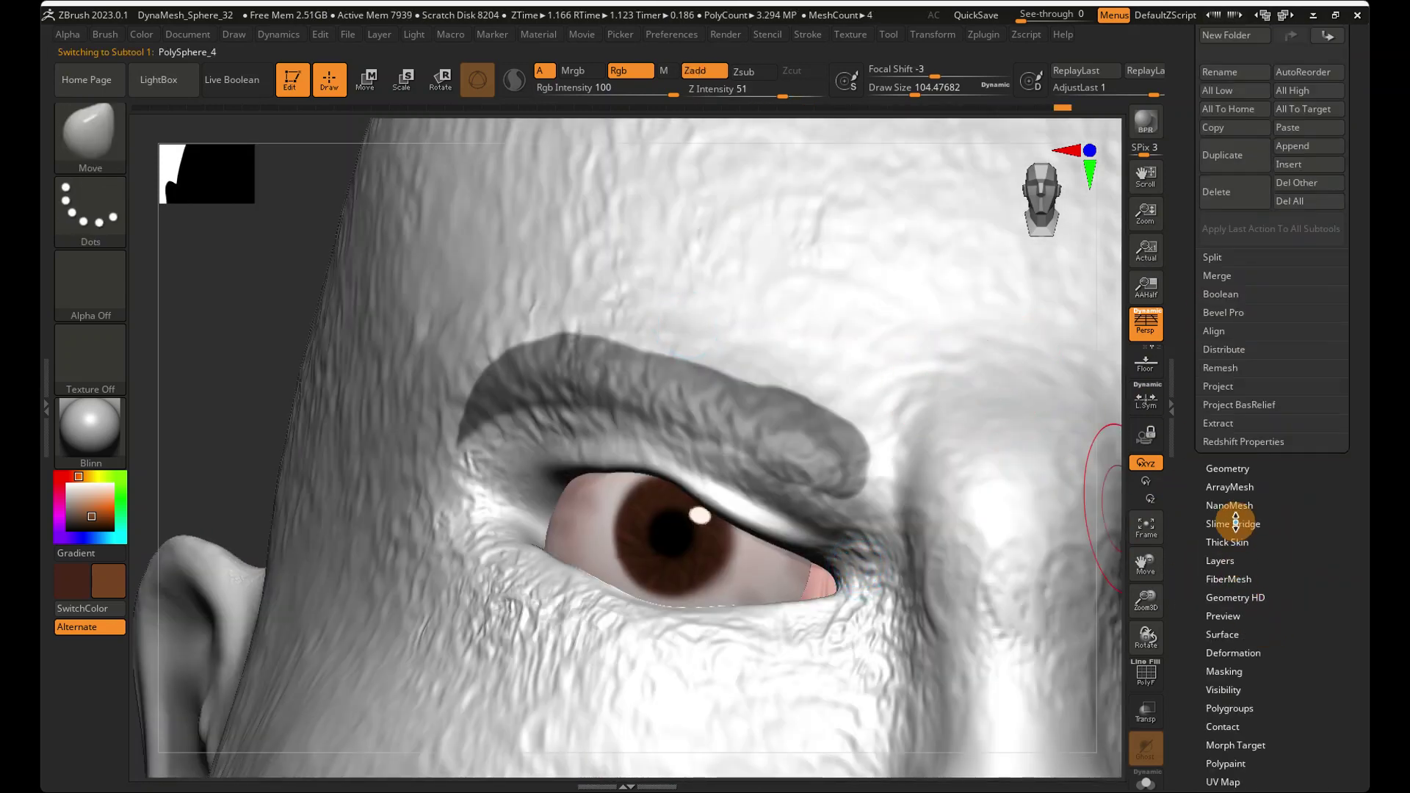
left_click(1226, 579)
left_click(1234, 143)
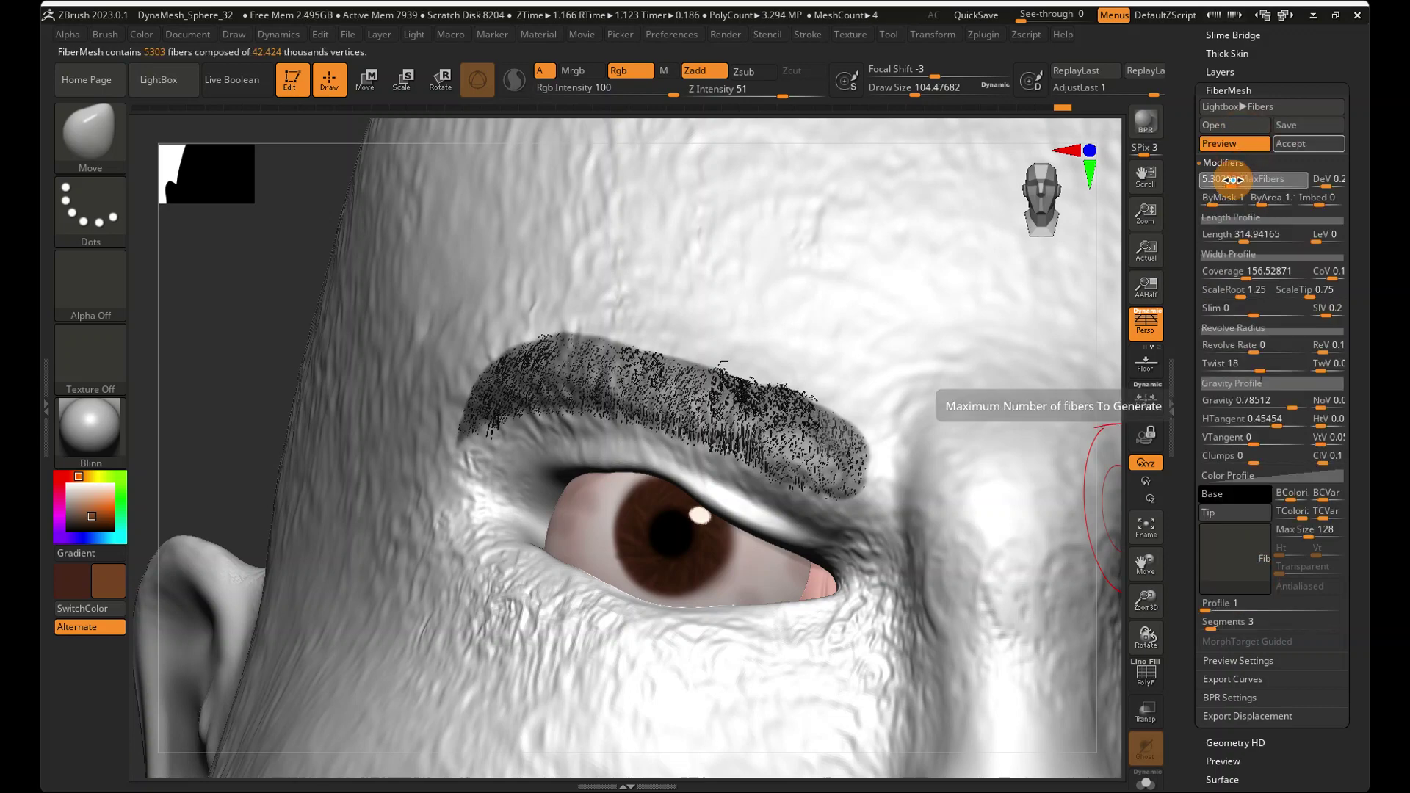
left_click(1237, 181)
left_click(1291, 146)
- Comb the new eyebrow fibers from the outer end towards the nose with the Move brush at a draw size of about 104
left_click(1034, 190)
mouse_move(469, 387)
left_mouse_down()
mouse_move(667, 381)
mouse_move(837, 431)
mouse_move(773, 441)
mouse_move(825, 450)
left_mouse_up()
mouse_move(825, 448)
right_mouse_down()
mouse_move(822, 522)
mouse_move(820, 506)
right_mouse_up()
left_click_drag(827, 474, 847, 447)
mouse_move(847, 447)
right_mouse_down()
mouse_move(866, 371)
mouse_move(835, 425)
mouse_move(916, 459)
right_mouse_up()
right_click_drag(699, 381, 616, 331, "alt")
right_click_drag(955, 421, 893, 387)
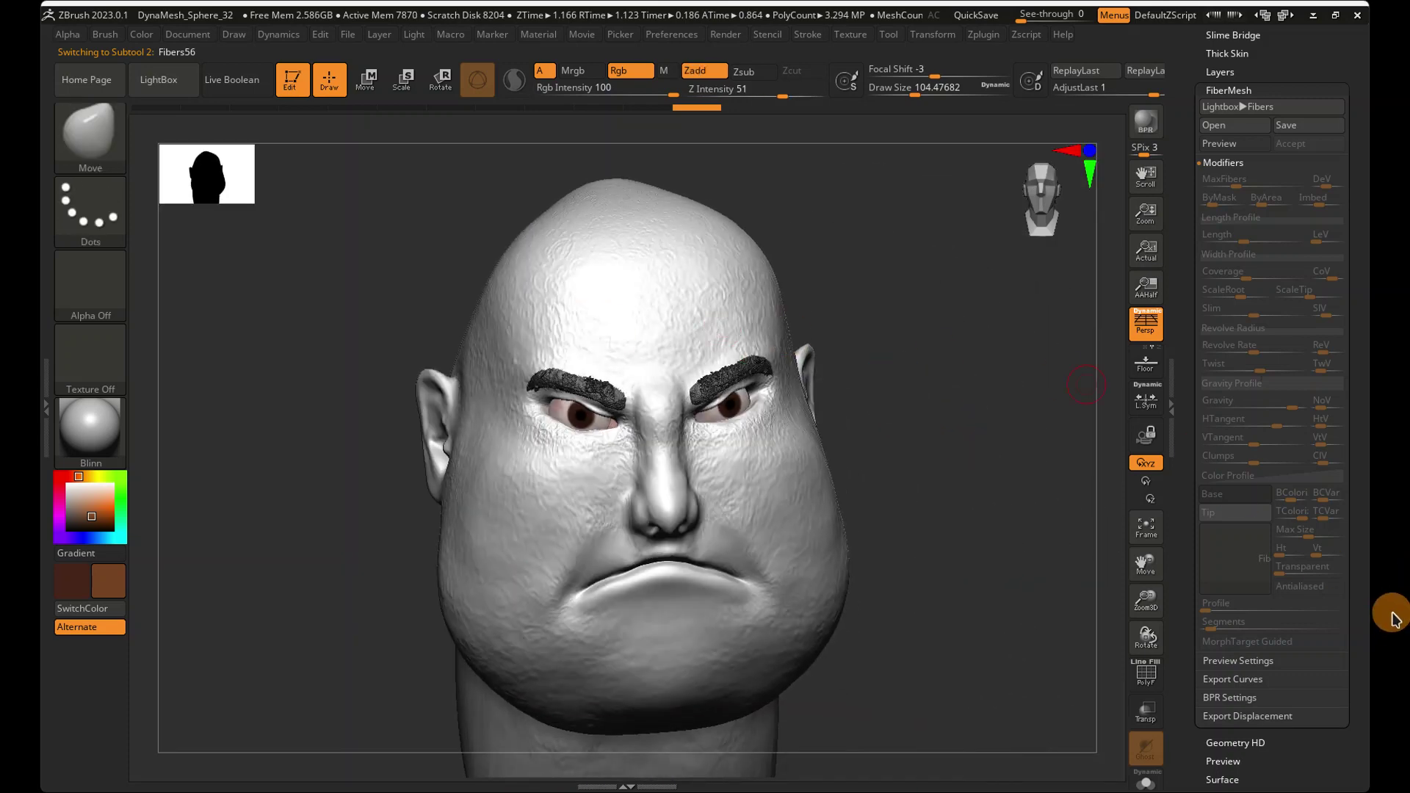
right_click_drag(969, 549, 938, 548)
left_click(1049, 210)
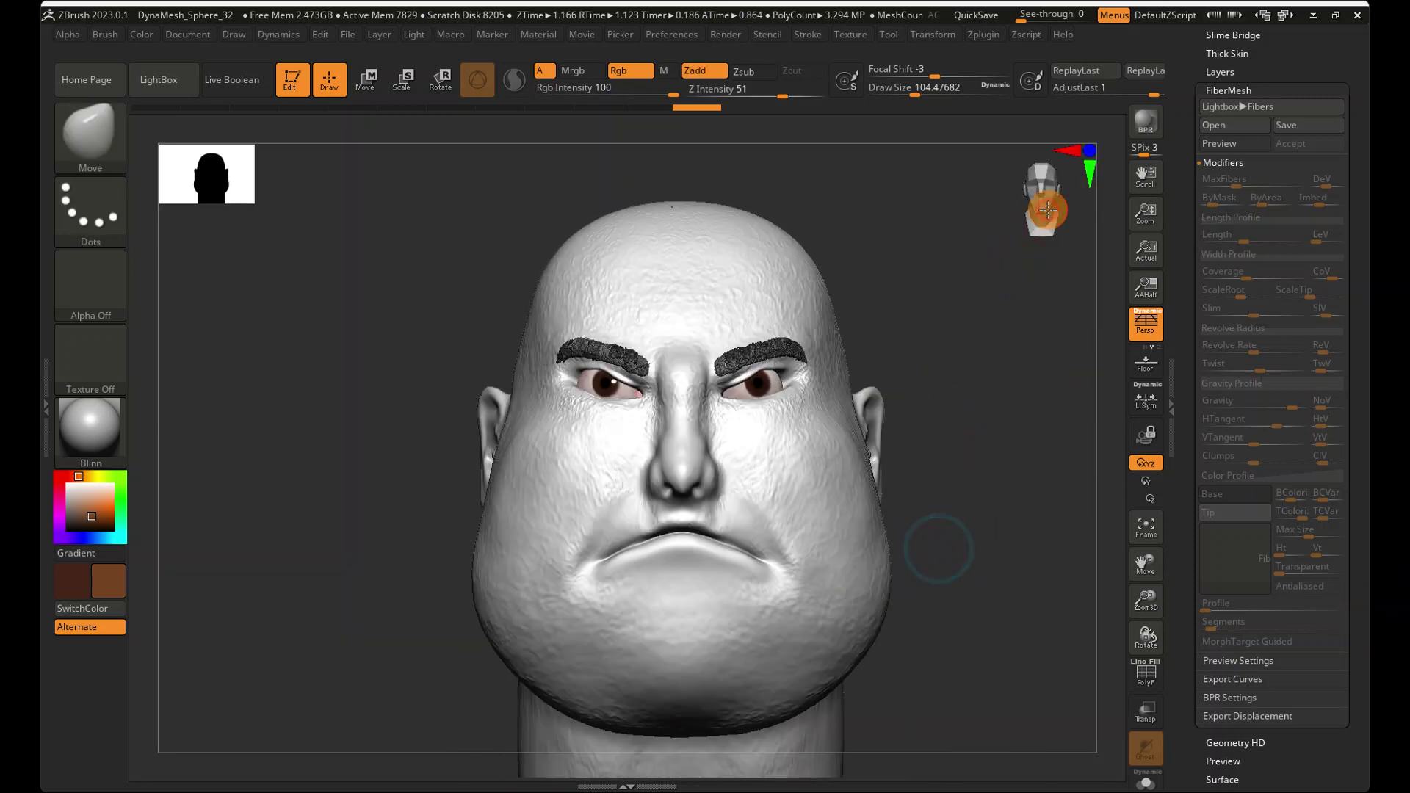
- Reshape the inner part of the eyebrow fibers using the Move brush at a draw size of about 197
left_click(52, 144)
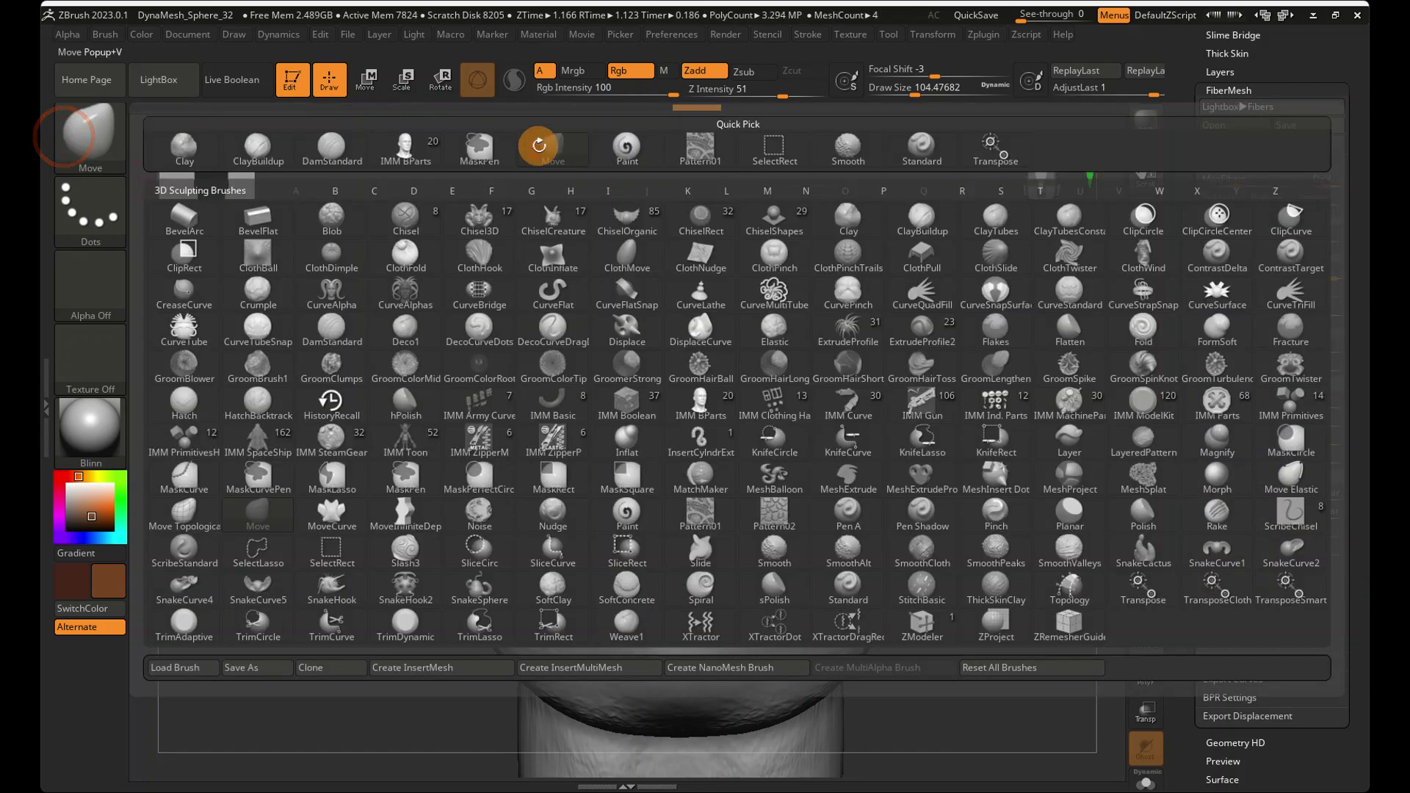
left_click(538, 147)
right_click_drag(739, 387, 544, 348, "ctrl")
right_click_drag(583, 343, 1084, 338, "ctrl")
right_click_drag(580, 280, 764, 273, "ctrl")
right_click_drag(912, 396, 837, 324)
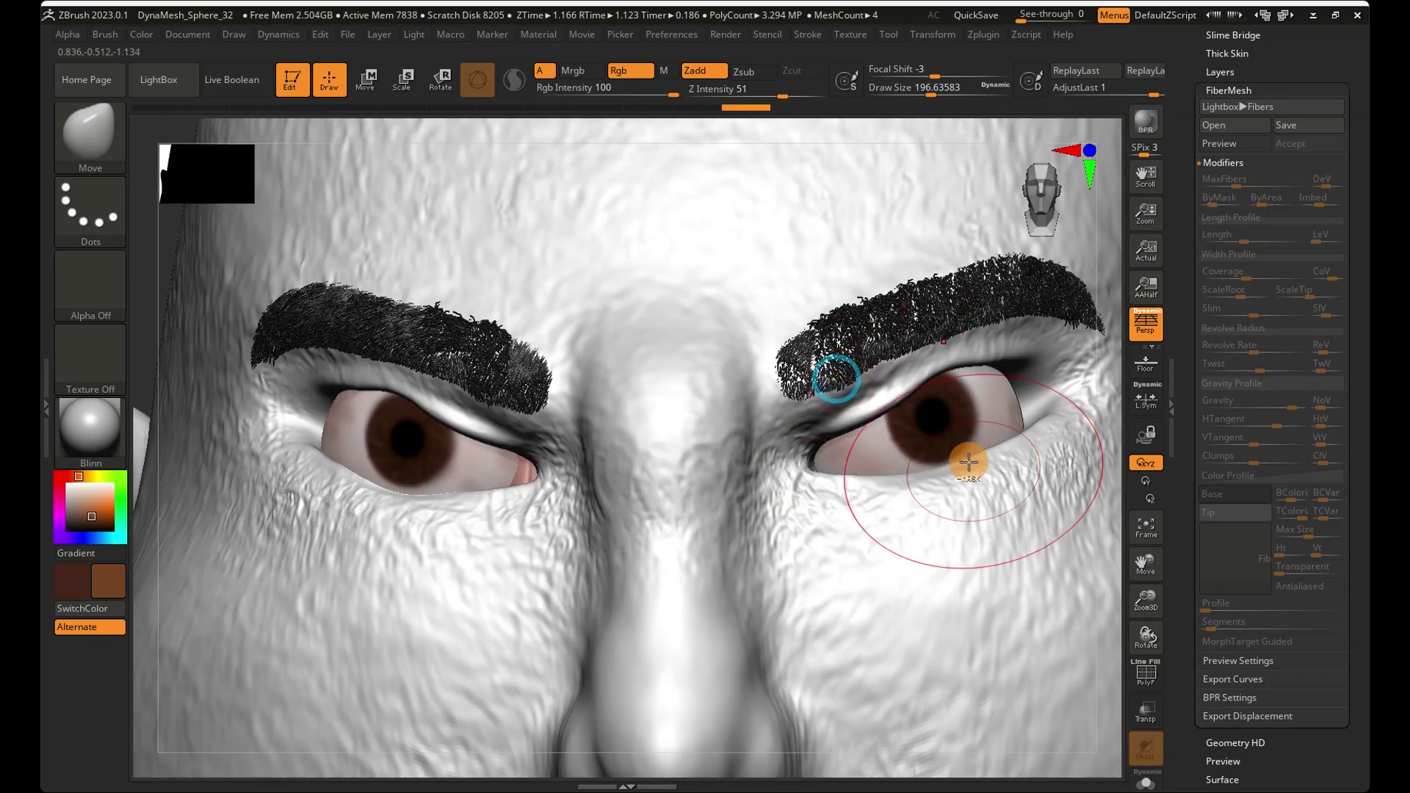
left_click_drag(853, 358, 859, 335)
mouse_move(860, 335)
right_mouse_down("ctrl")
mouse_move(554, 422)
mouse_move(1004, 368)
right_mouse_up("ctrl")
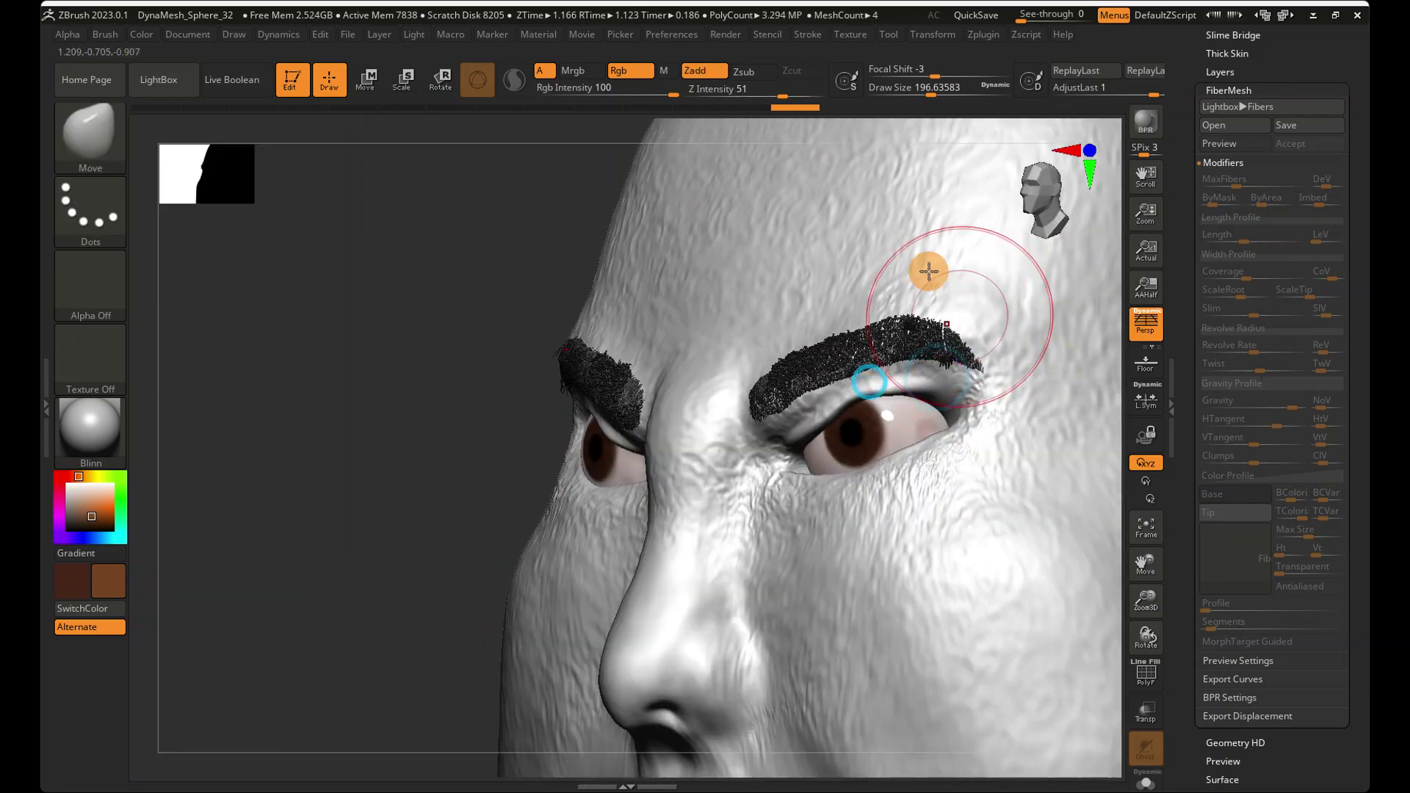
- Reduce the draw size to about 116 and smooth the fibers along the eyebrow with the Smooth brush
left_click_drag(930, 89, 918, 89)
right_click_drag(853, 470, 798, 364, "ctrl")
right_click_drag(796, 363, 771, 532)
mouse_move(750, 458)
right_mouse_down("ctrl")
mouse_move(861, 400)
mouse_move(813, 315)
mouse_move(882, 375)
mouse_move(793, 463)
mouse_move(808, 409)
mouse_move(969, 399)
mouse_move(1013, 372)
mouse_move(1038, 401)
mouse_move(945, 375)
mouse_move(960, 371)
right_mouse_up("ctrl")
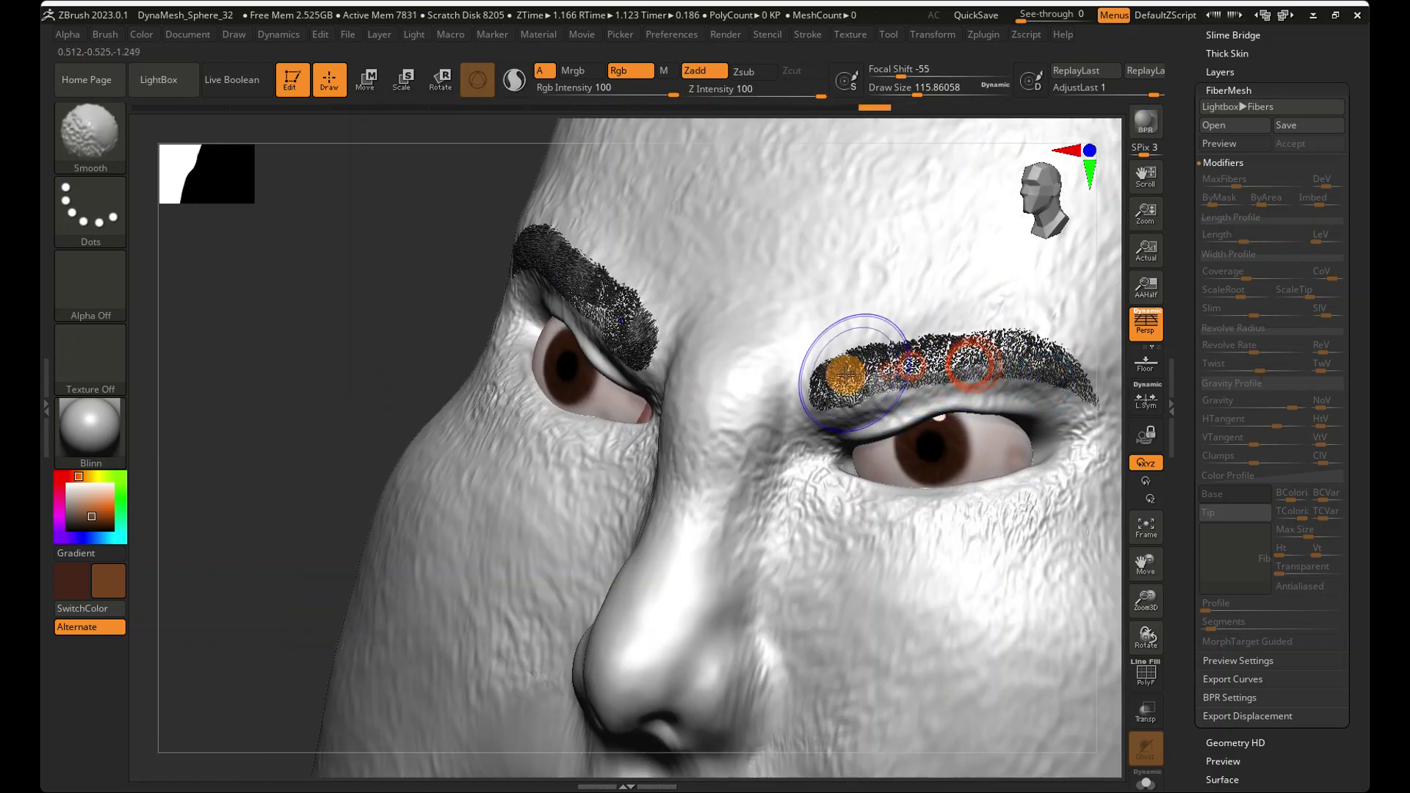
right_click_drag(849, 375, 874, 390)
mouse_move(438, 257)
left_mouse_down("shift")
mouse_move(406, 275)
mouse_move(422, 259)
left_mouse_up("shift")
- Try moving the fibers in the middle of the eyebrow and step back through the undo history
right_click_drag(525, 332, 621, 403, "alt")
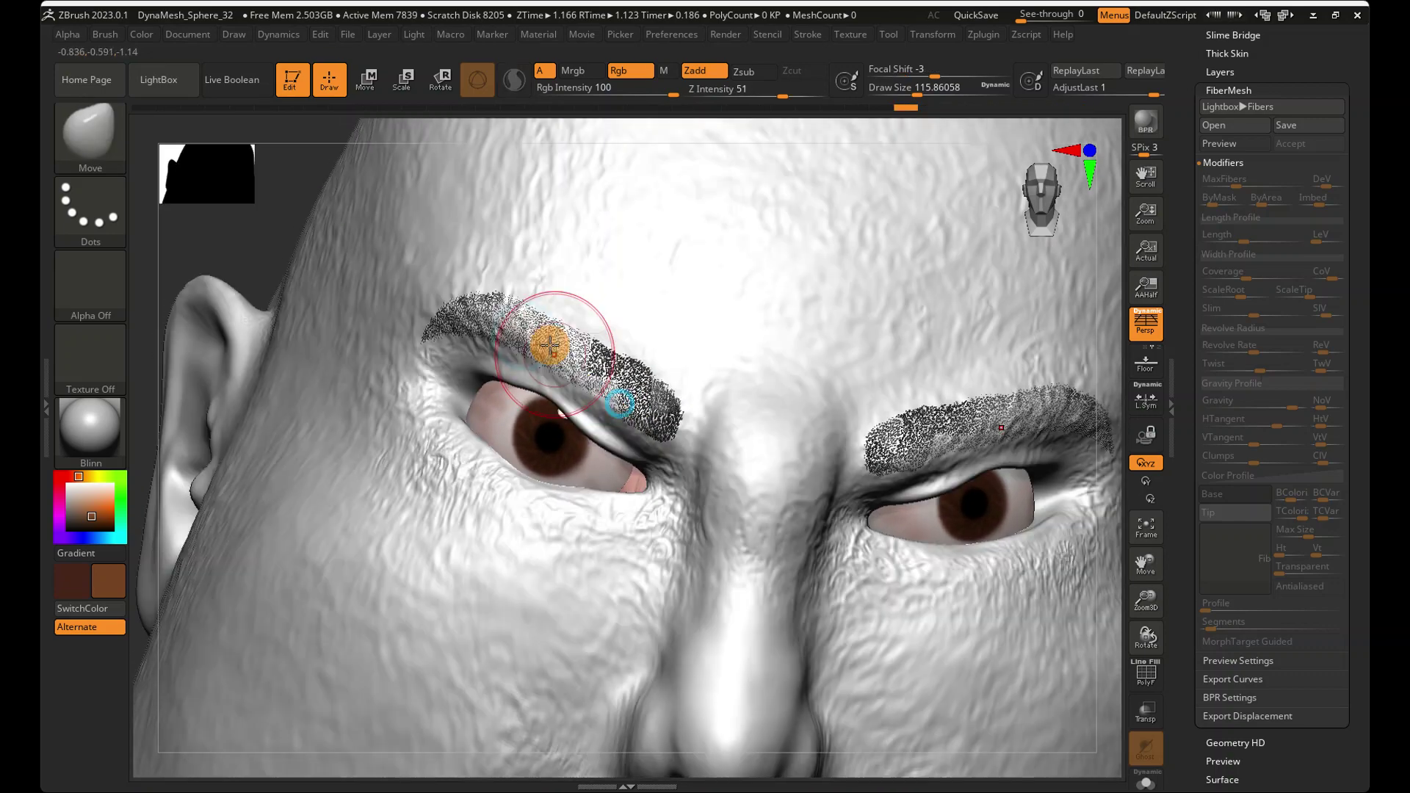
mouse_move(551, 338)
right_mouse_down()
mouse_move(445, 314)
mouse_move(504, 378)
mouse_move(566, 353)
mouse_move(560, 368)
mouse_move(574, 338)
mouse_move(629, 368)
mouse_move(641, 312)
mouse_move(550, 314)
right_mouse_up()
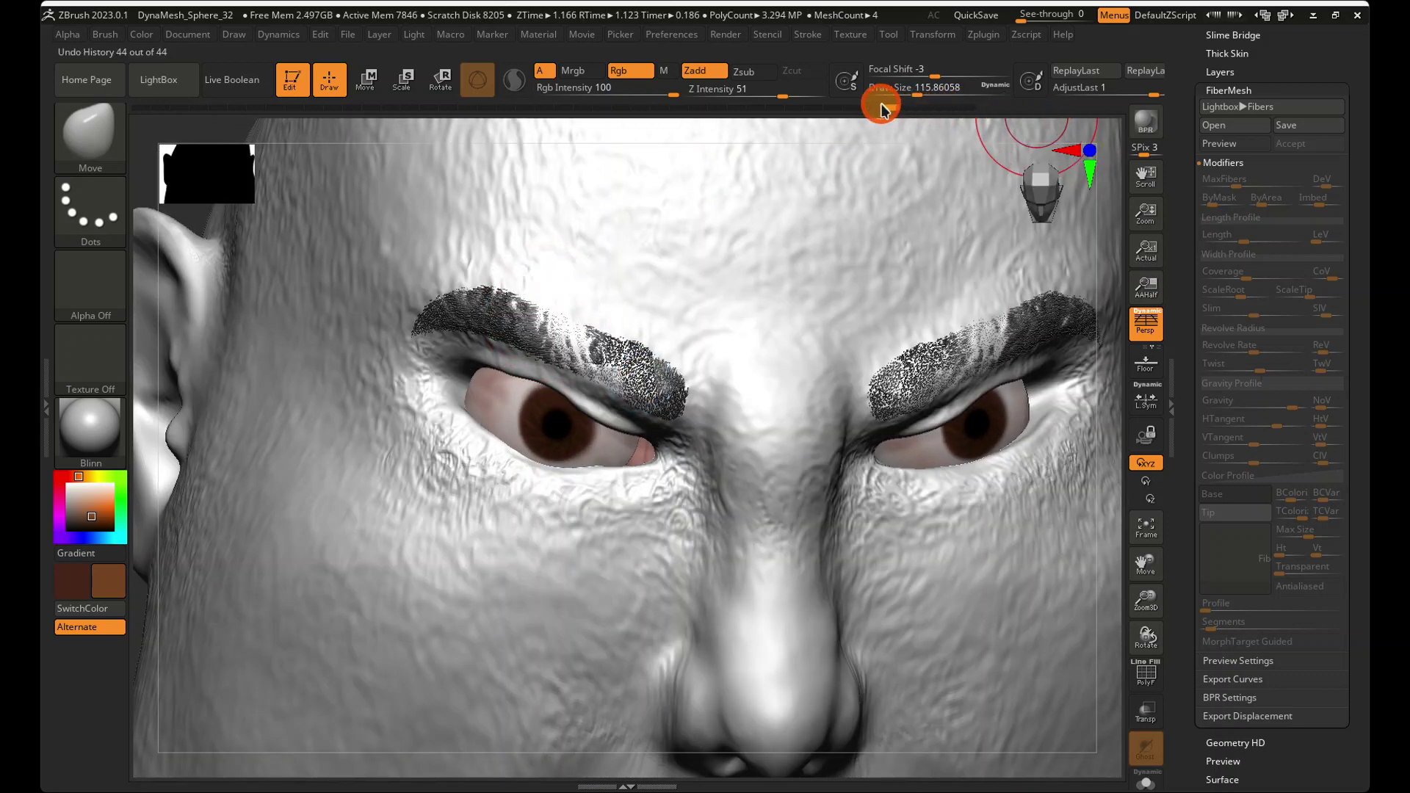
mouse_move(786, 104)
left_mouse_down()
mouse_move(664, 103)
mouse_move(733, 103)
mouse_move(717, 104)
left_mouse_up()
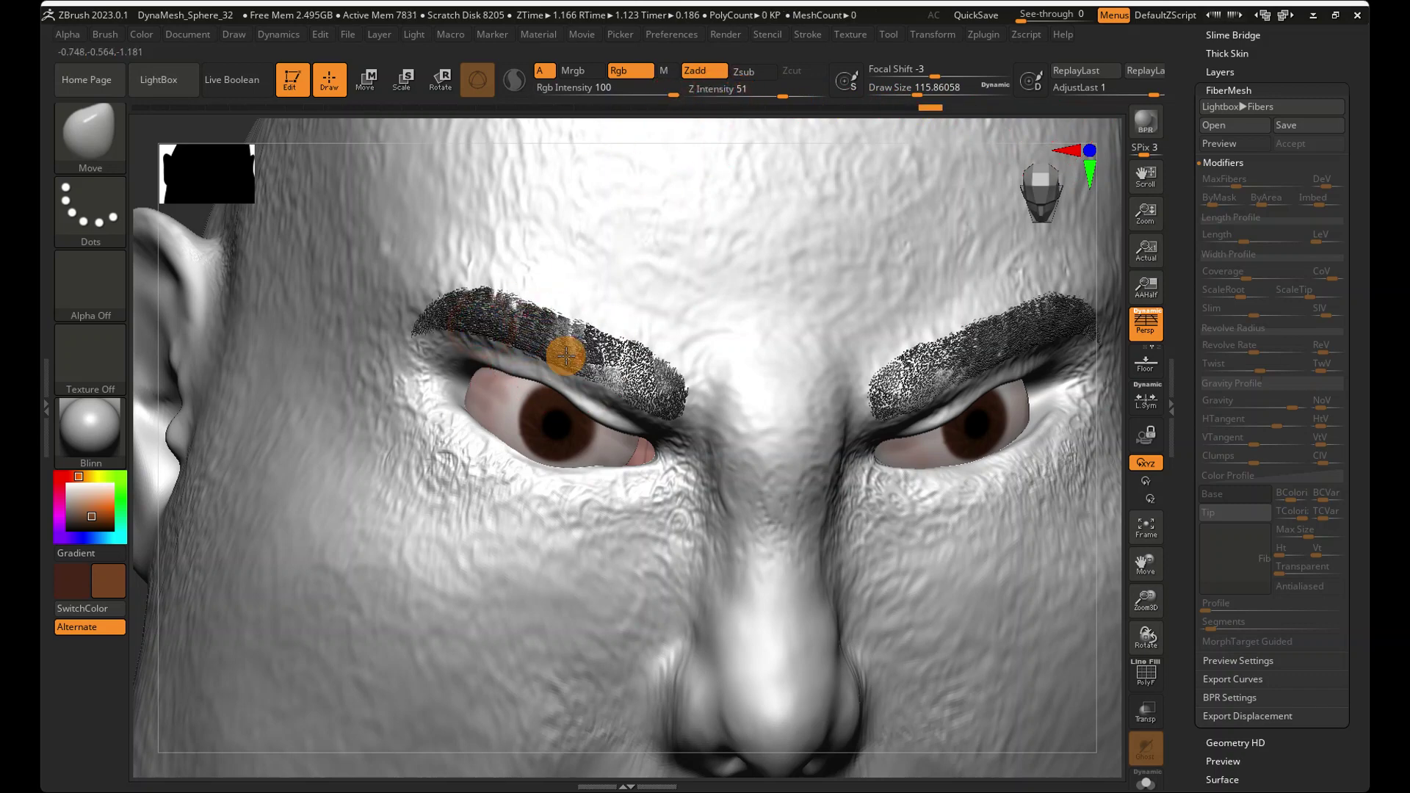
- Close the gap in the middle of the eyebrow and adjust the inner-end fibers with the Move brush, checking from above
left_click_drag(606, 361, 619, 368)
mouse_move(637, 411)
right_mouse_down()
mouse_move(598, 396)
mouse_move(656, 399)
right_mouse_up()
left_click_drag(665, 393, 685, 385)
mouse_move(691, 400)
right_mouse_down()
mouse_move(602, 431)
mouse_move(645, 418)
mouse_move(444, 381)
mouse_move(695, 481)
mouse_move(765, 327)
mouse_move(597, 440)
mouse_move(462, 376)
right_mouse_up()
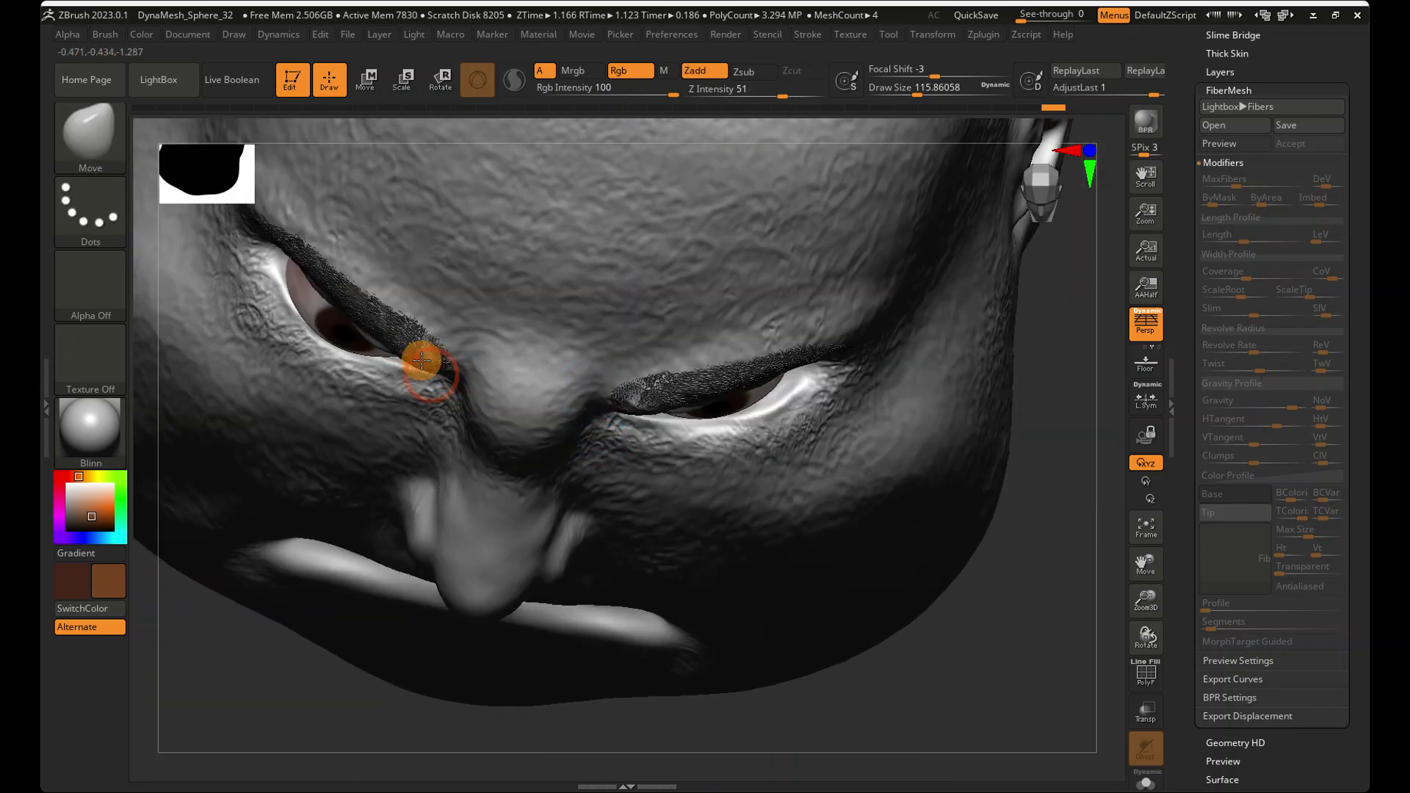
mouse_move(420, 362)
right_mouse_down()
mouse_move(440, 283)
mouse_move(465, 390)
mouse_move(419, 324)
mouse_move(461, 371)
mouse_move(441, 368)
mouse_move(509, 356)
mouse_move(446, 376)
mouse_move(410, 349)
mouse_move(466, 312)
right_mouse_up()
left_click(446, 375, "shift")
- Paint the eyebrow fibers black using the Paint brush at an RGB intensity of 100
left_click(1040, 217)
right_click_drag(725, 287, 851, 351, "ctrl")
left_click_drag(1186, 265, 1186, 415)
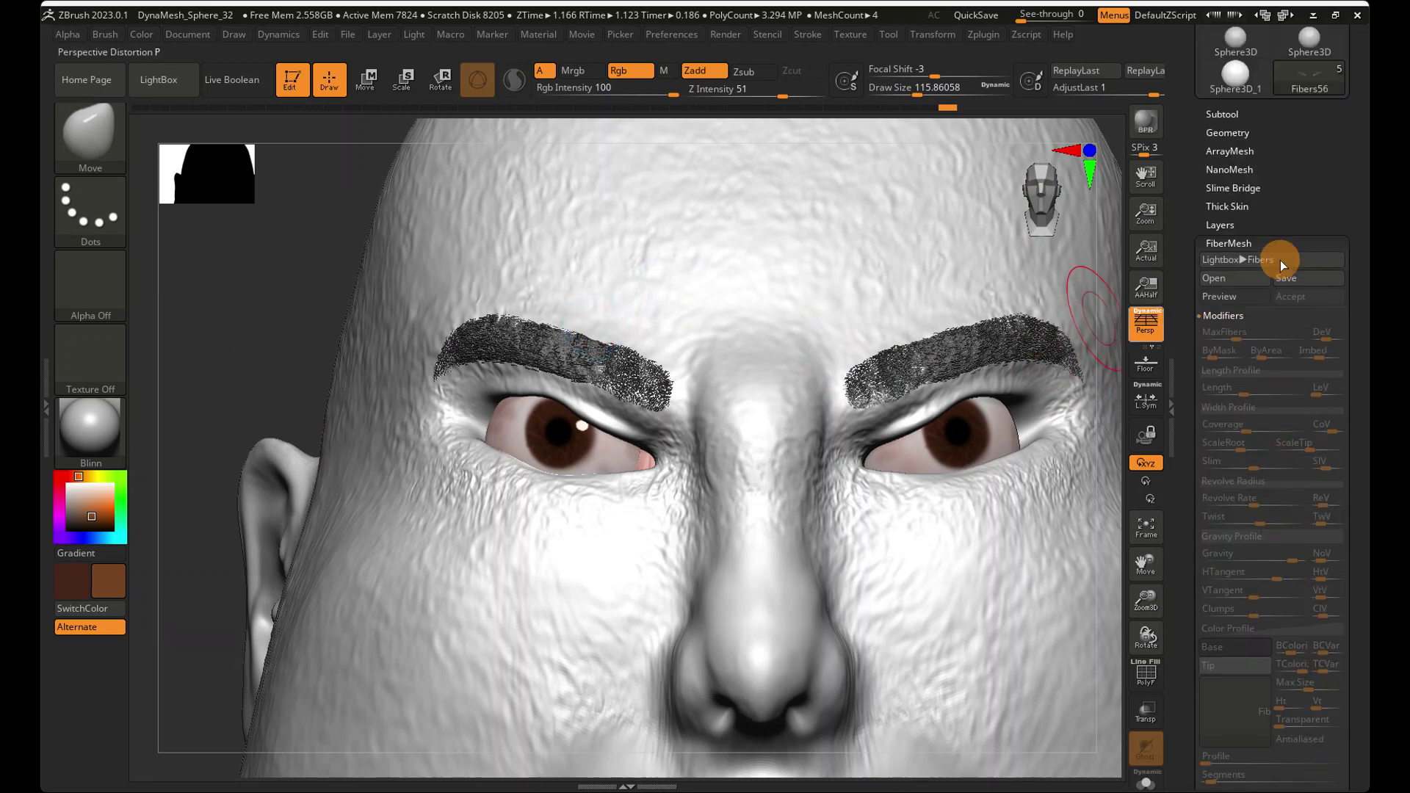
left_click(1239, 117)
left_click(59, 136)
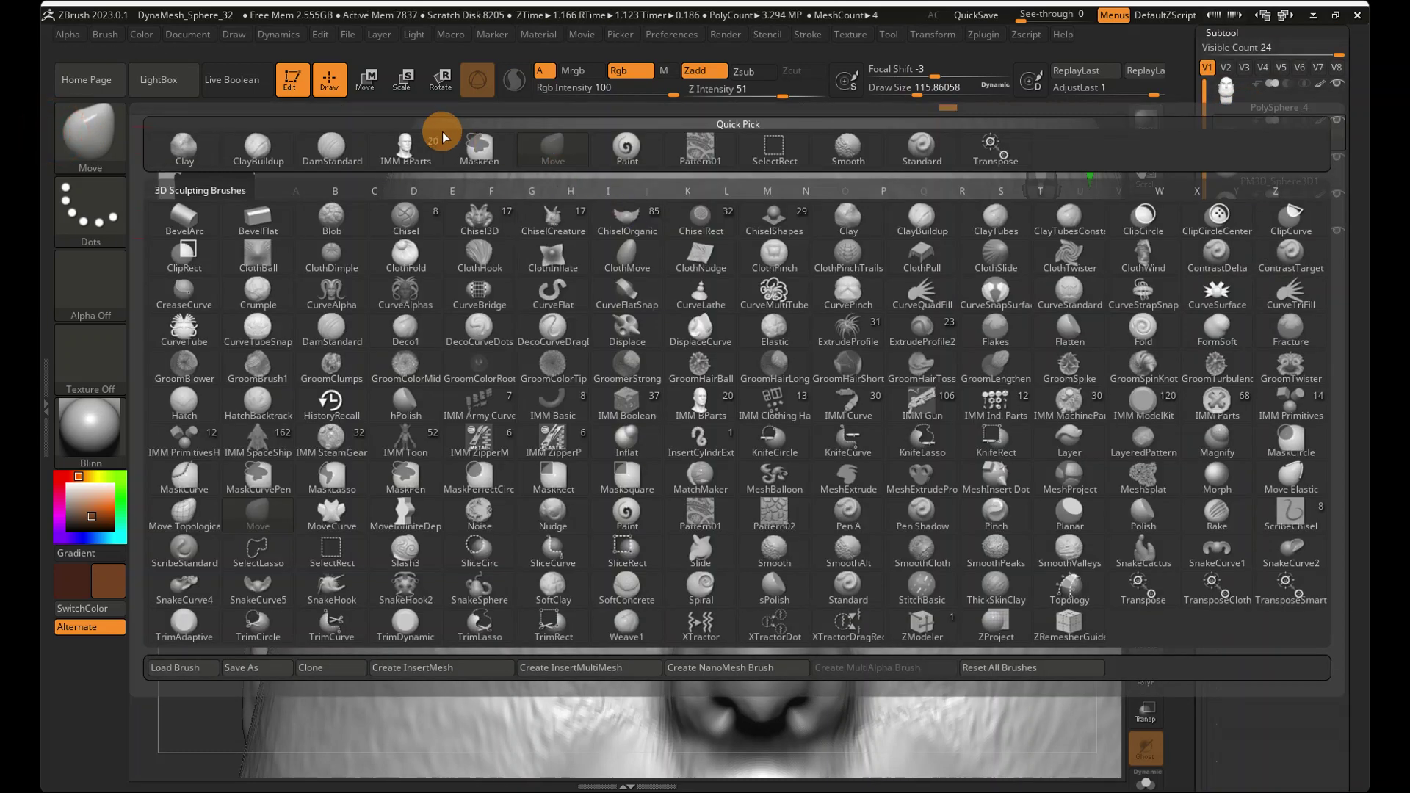
left_click(660, 150)
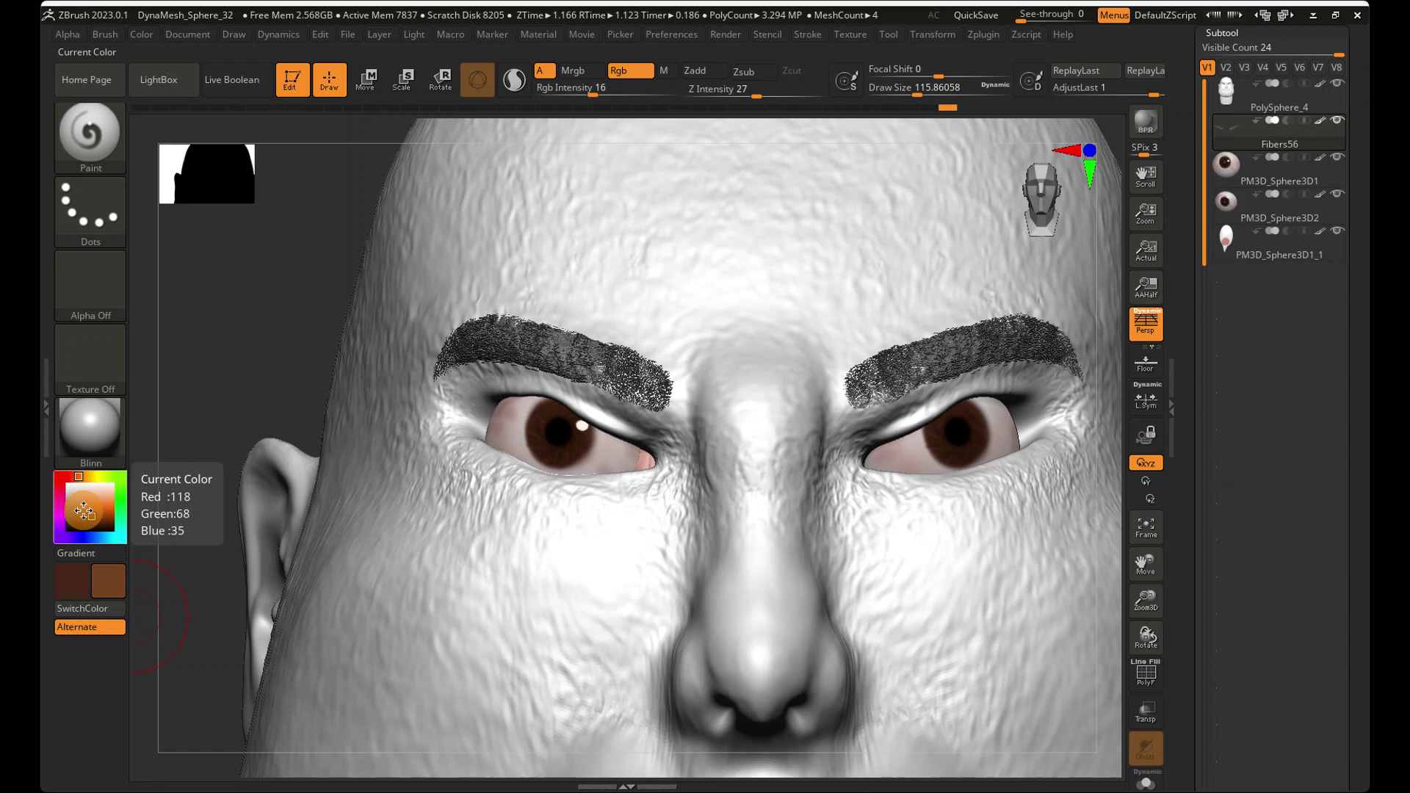
left_click(66, 529)
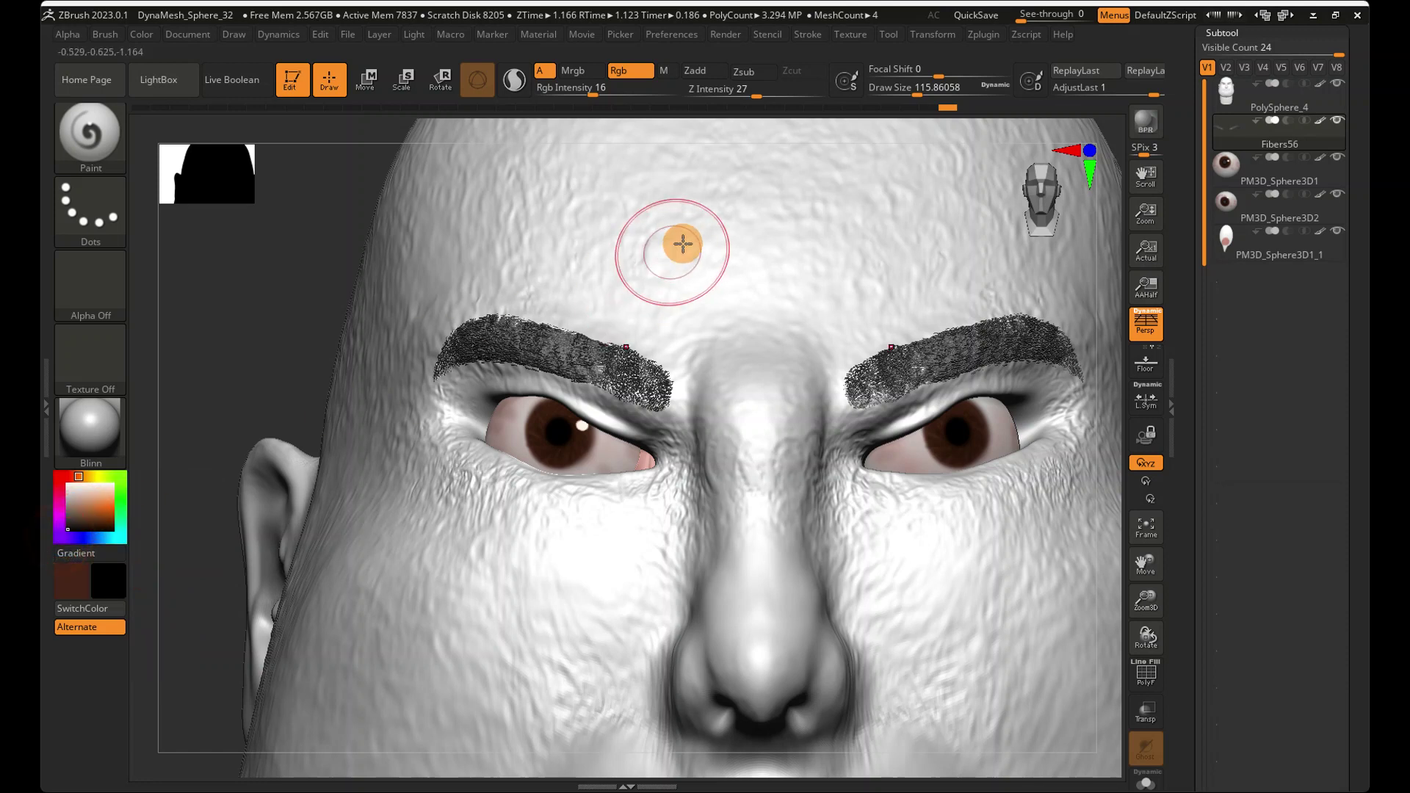
left_click(602, 92)
left_click_drag(687, 97, 691, 109)
mouse_move(595, 394)
left_mouse_down()
mouse_move(456, 343)
mouse_move(370, 345)
left_mouse_up()
left_click_drag(678, 399, 532, 371)
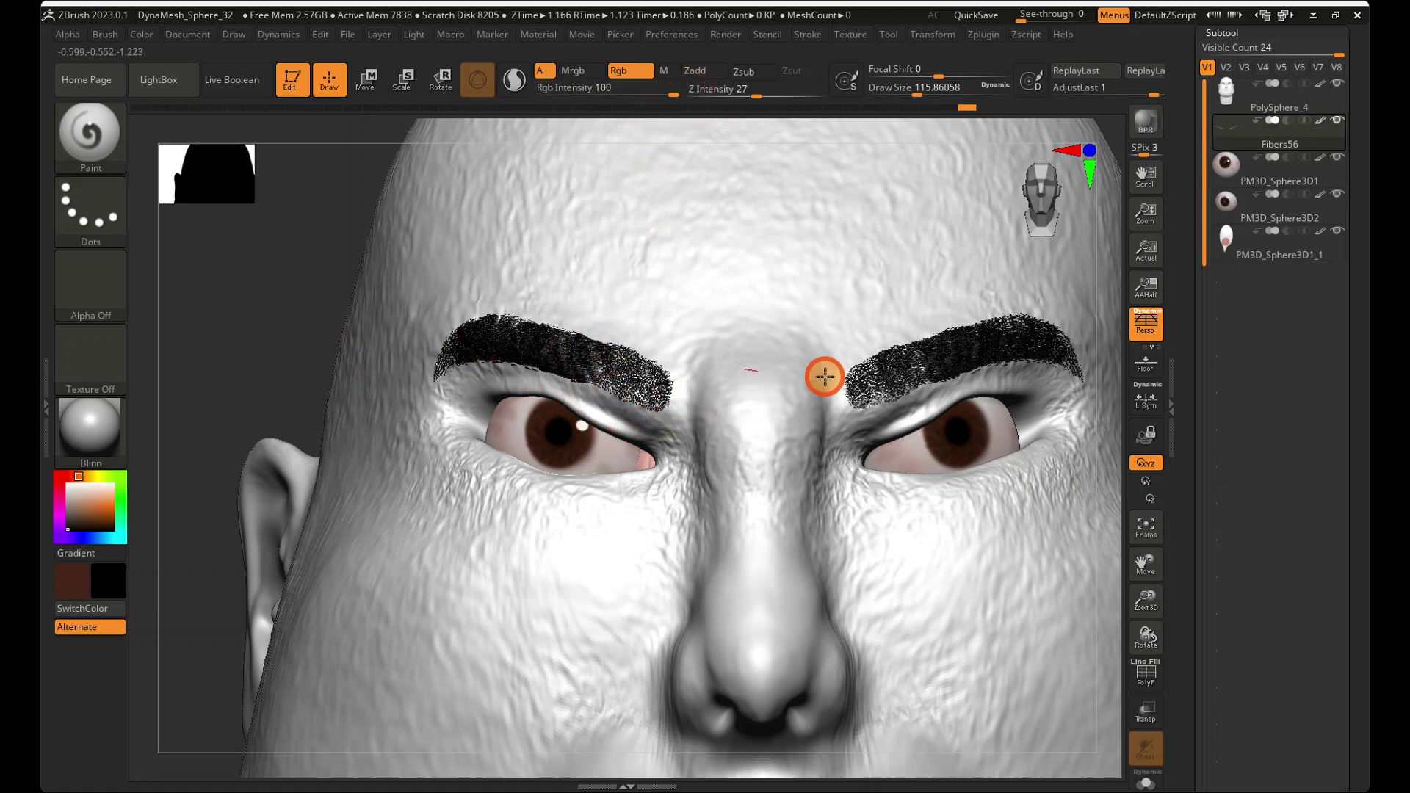
- Hide the head subtool, paint the remaining eyebrow fibers black, and show the head again as the active subtool
left_click(1337, 83)
left_click_drag(991, 323, 951, 338)
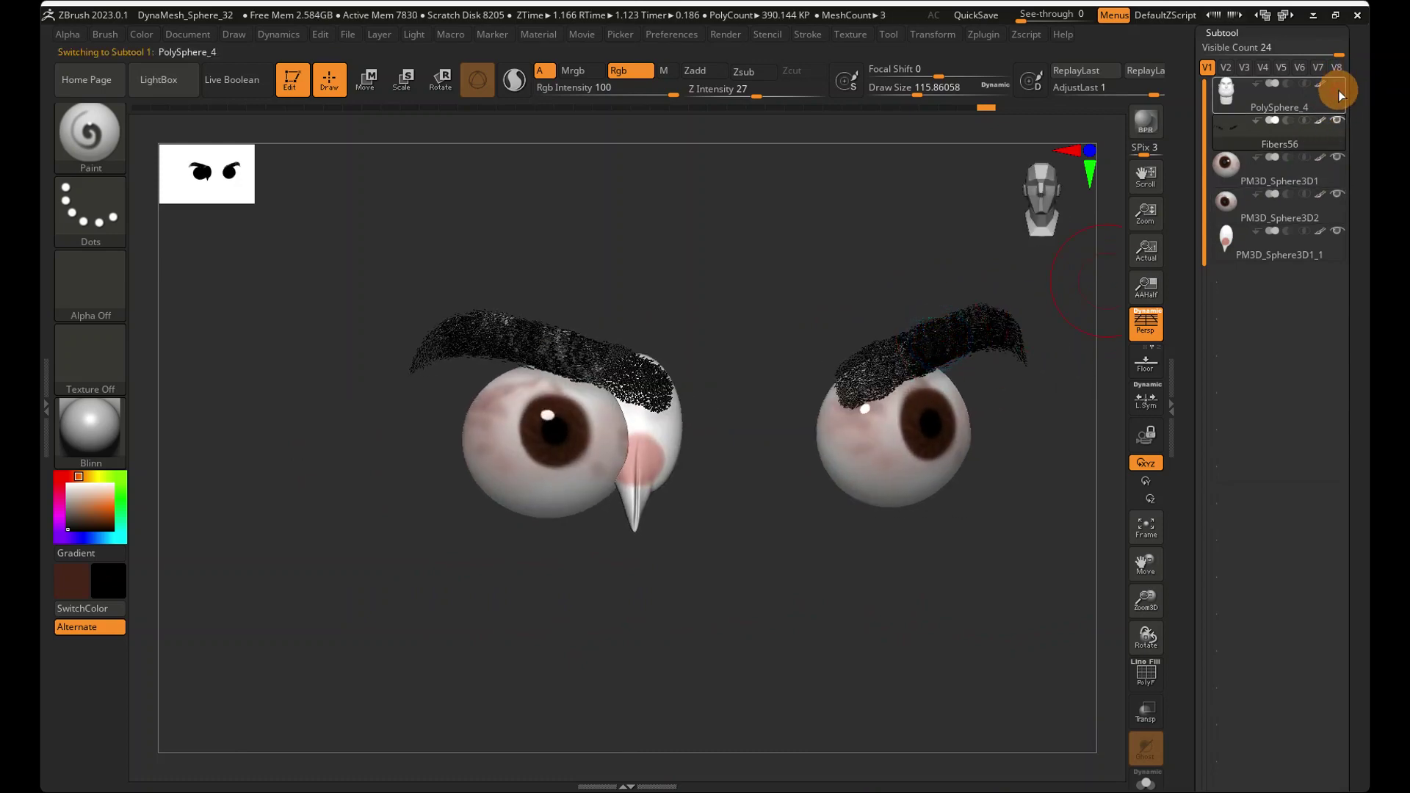
left_click(1339, 96)
right_click_drag(992, 343, 560, 304)
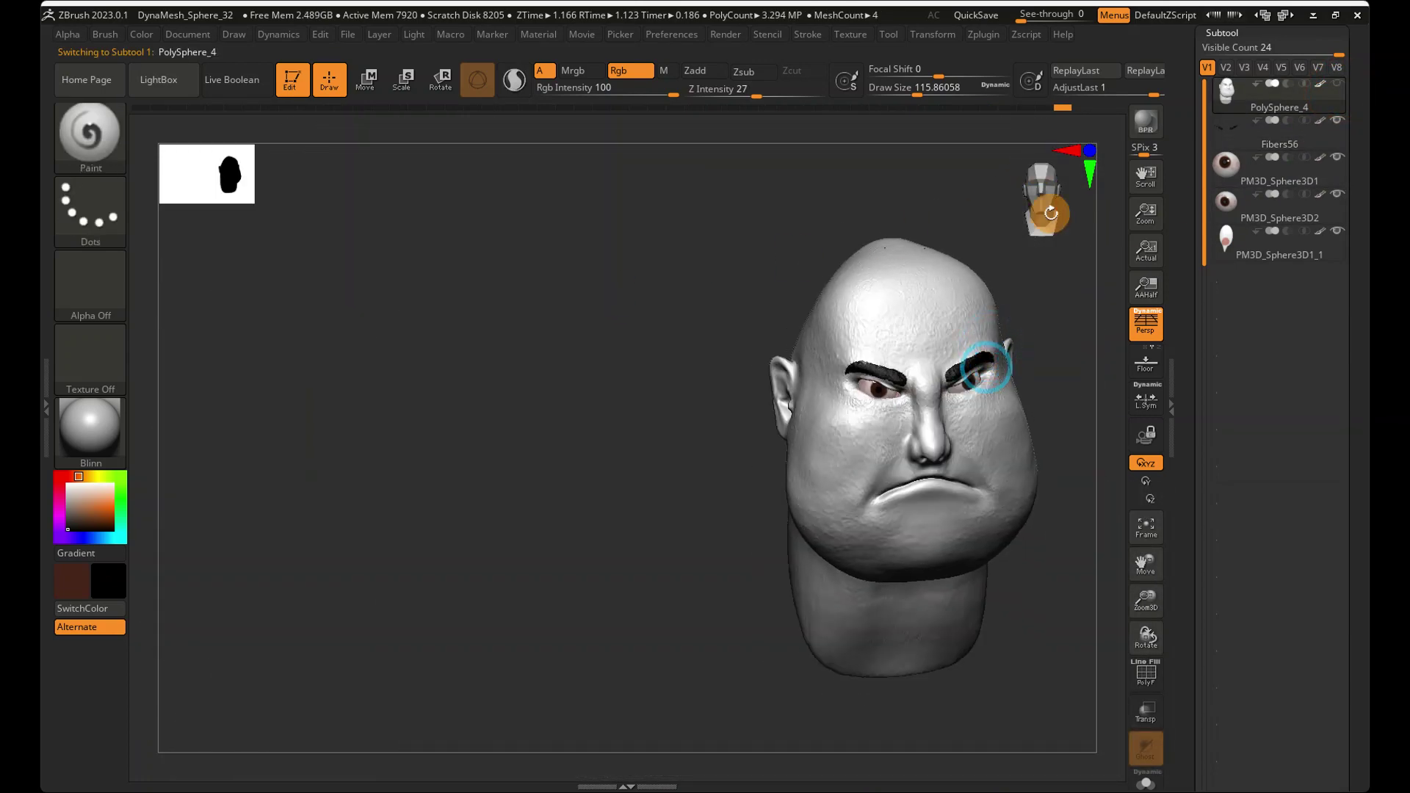
left_click(1050, 209)
left_click(1046, 205)
right_click_drag(861, 367, 606, 378, "alt")
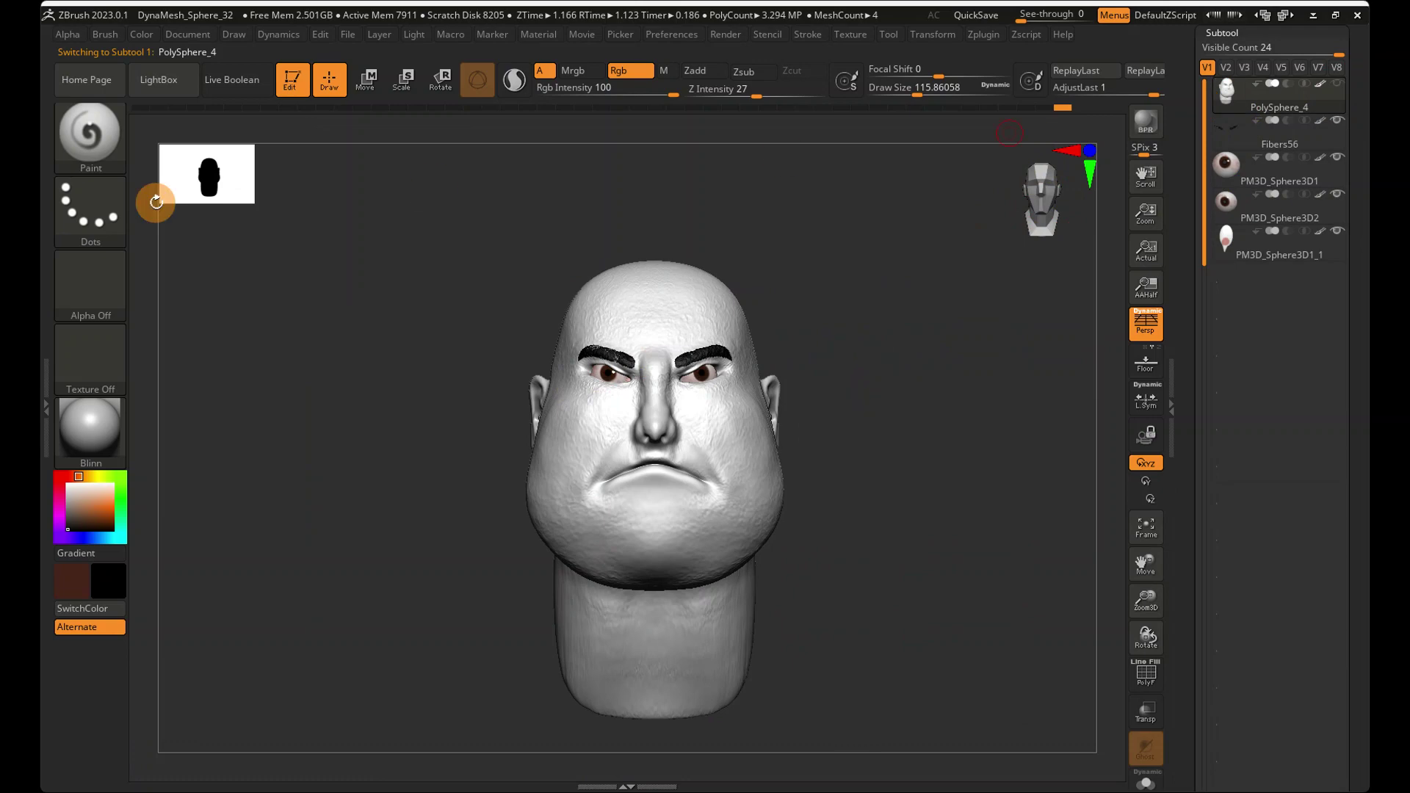
- Build up the chin with the ClayBuildup brush at a Z intensity of 4 and a draw size of about 172
left_click(63, 151)
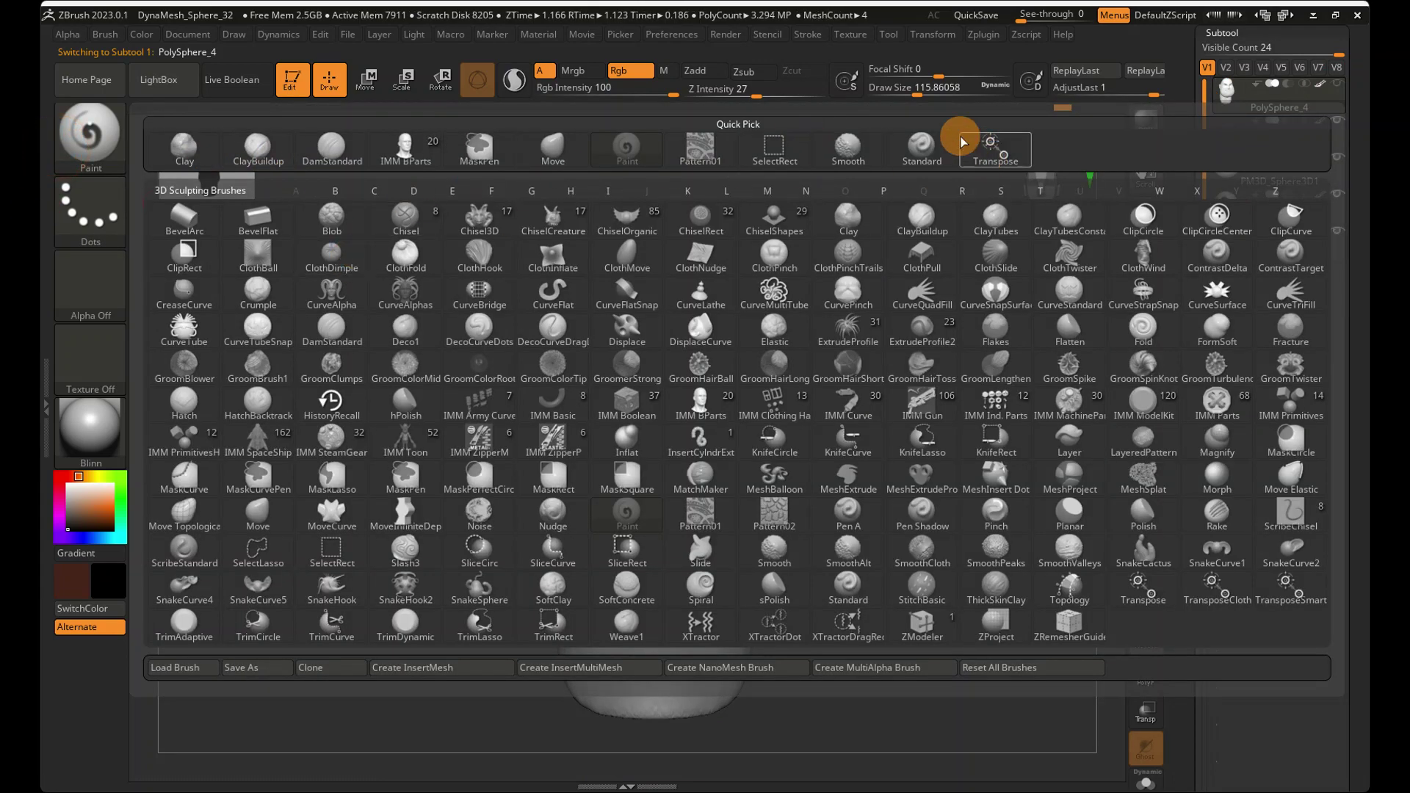
left_click(922, 147)
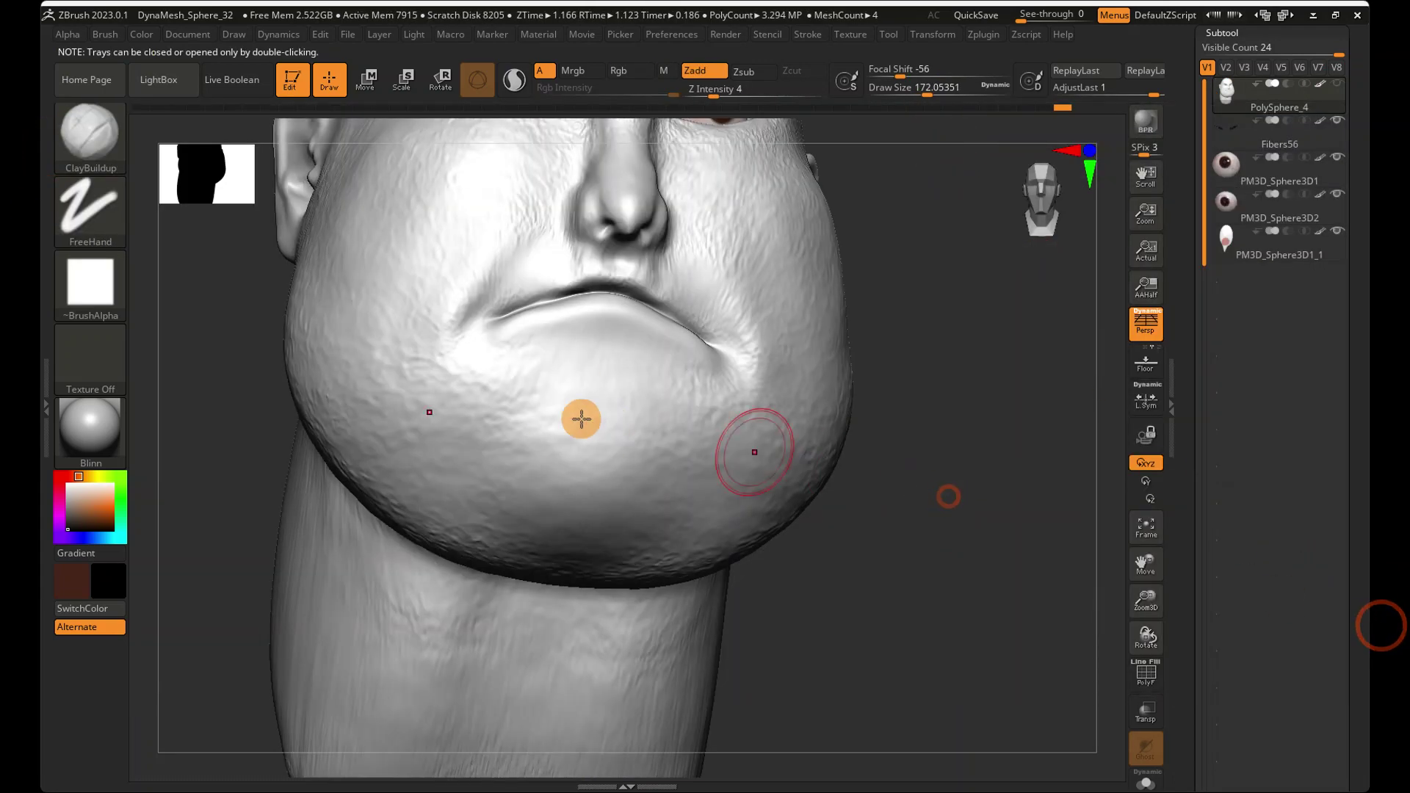
mouse_move(535, 397)
left_mouse_down()
mouse_move(532, 510)
mouse_move(562, 524)
mouse_move(539, 460)
mouse_move(639, 460)
left_mouse_up()
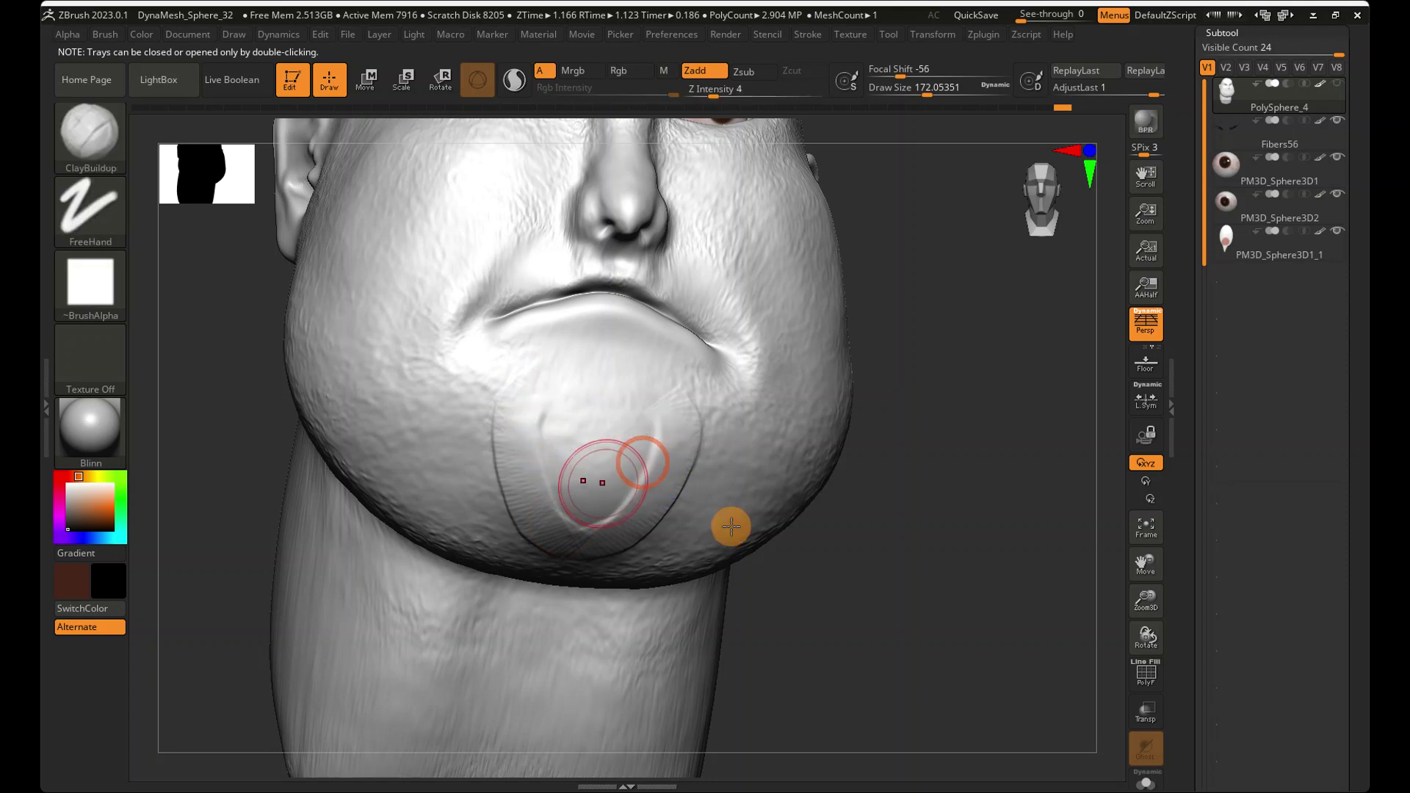
- Lower the head to subdivision level 5 and smooth the built-up chin
scroll(1263, 586, "down", 10)
left_click(1228, 495)
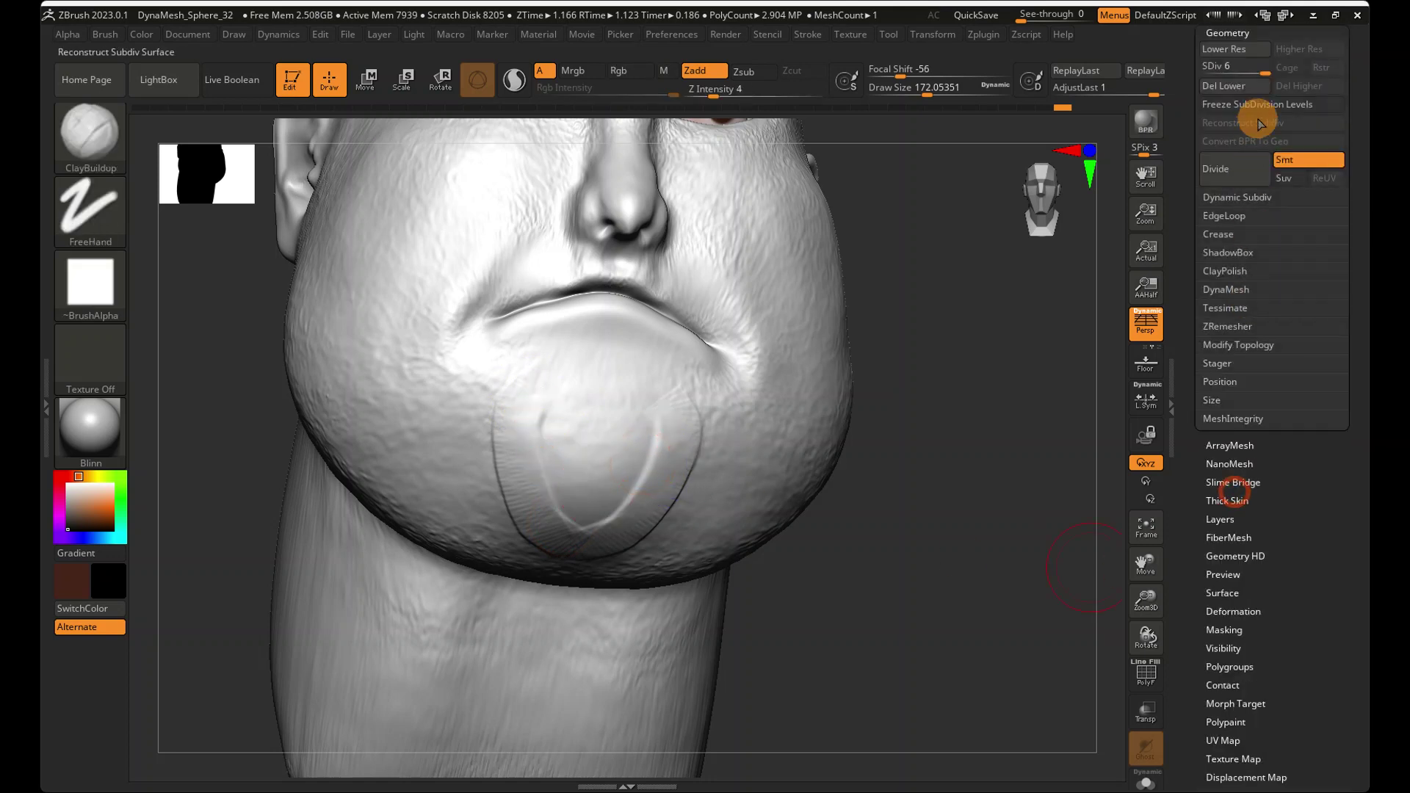
left_click_drag(657, 478, 562, 426, "shift")
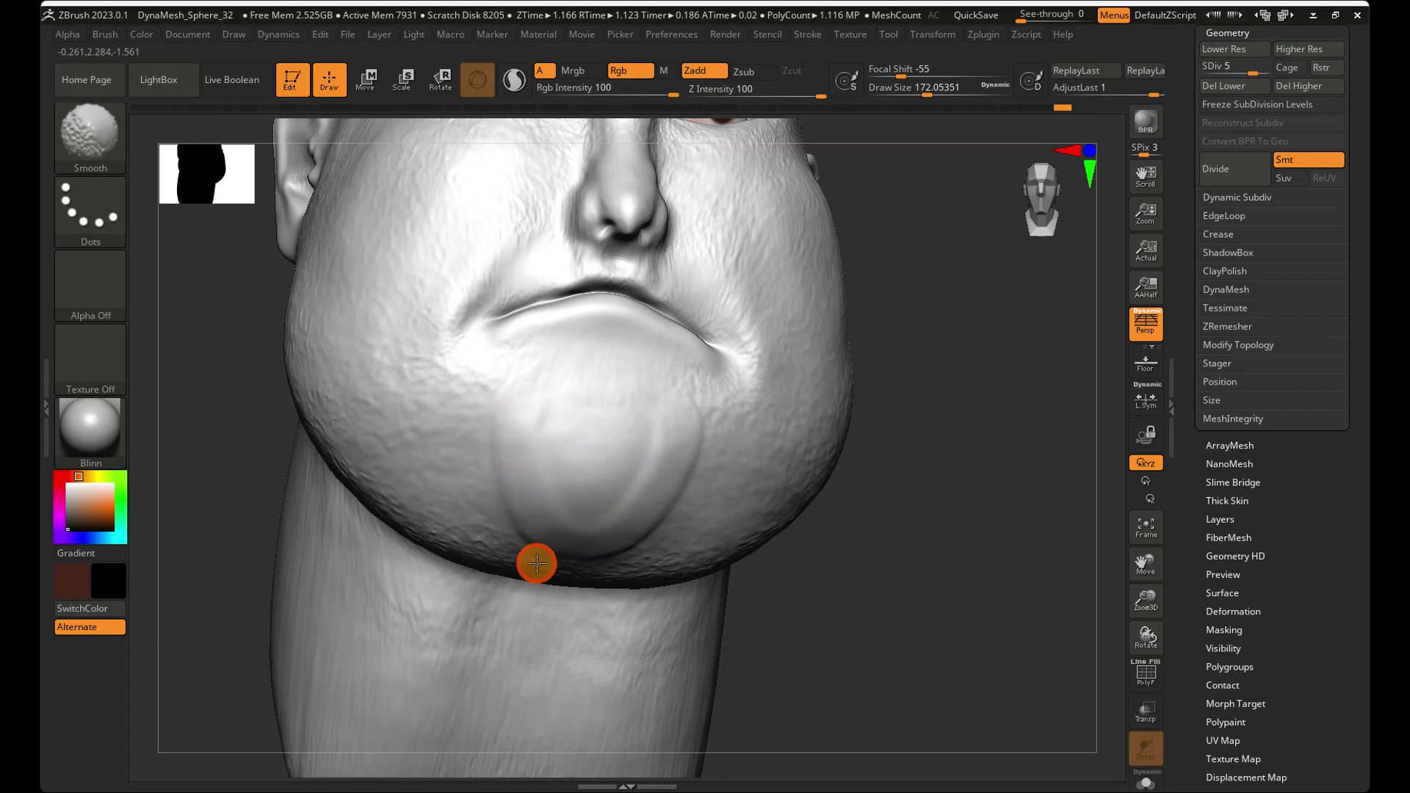
right_click_drag(549, 503, 566, 538)
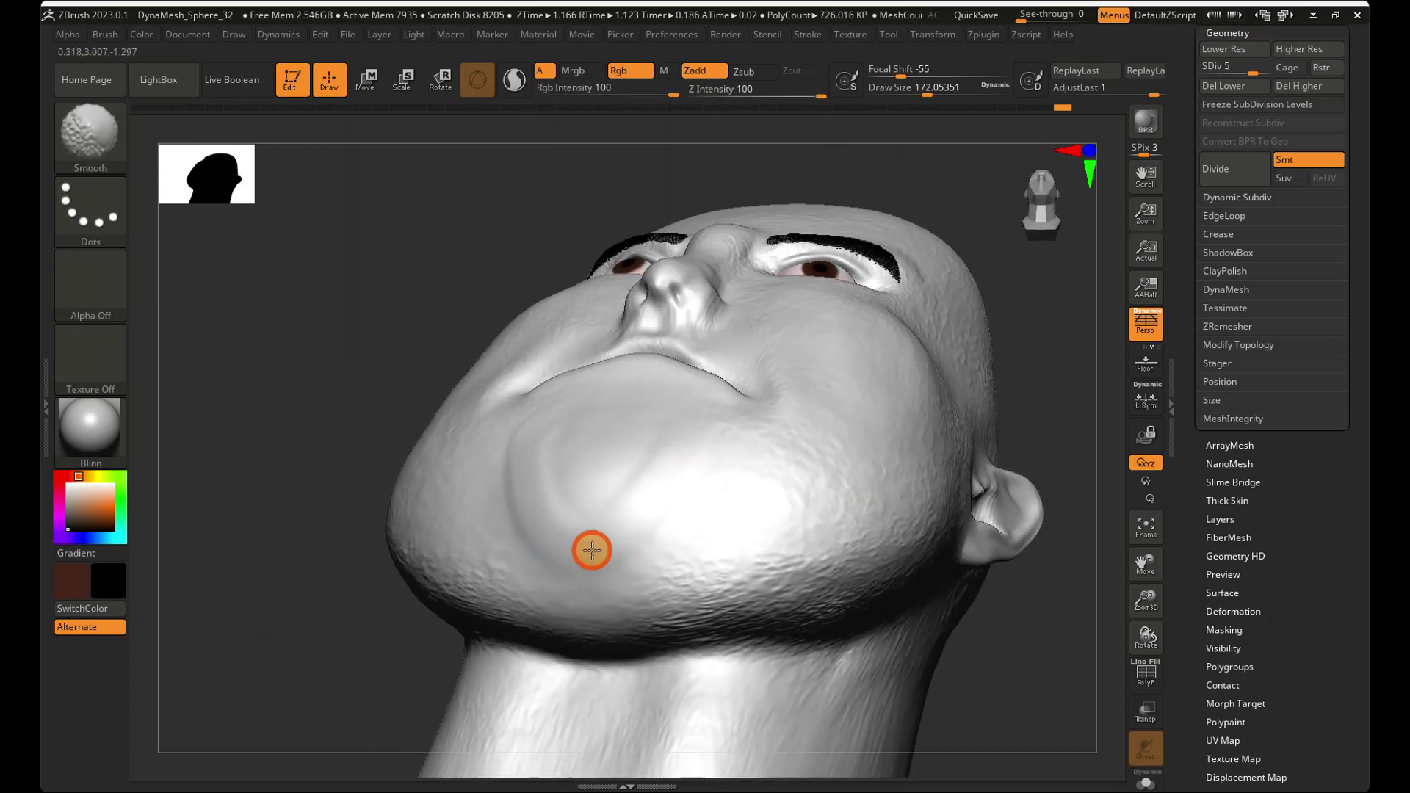
key("shift")
- Smooth the outer edges of the chin at a lower subdivision level and return the head to level 6
left_click(1206, 67)
right_click_drag(566, 465, 598, 533)
left_click_drag(485, 431, 518, 522, "shift")
mouse_move(497, 457)
left_mouse_down("shift")
mouse_move(525, 529)
mouse_move(544, 536)
left_mouse_up("shift")
left_click_drag(532, 380, 580, 412, "shift")
left_click_drag(1206, 67, 1265, 73)
key("shift")
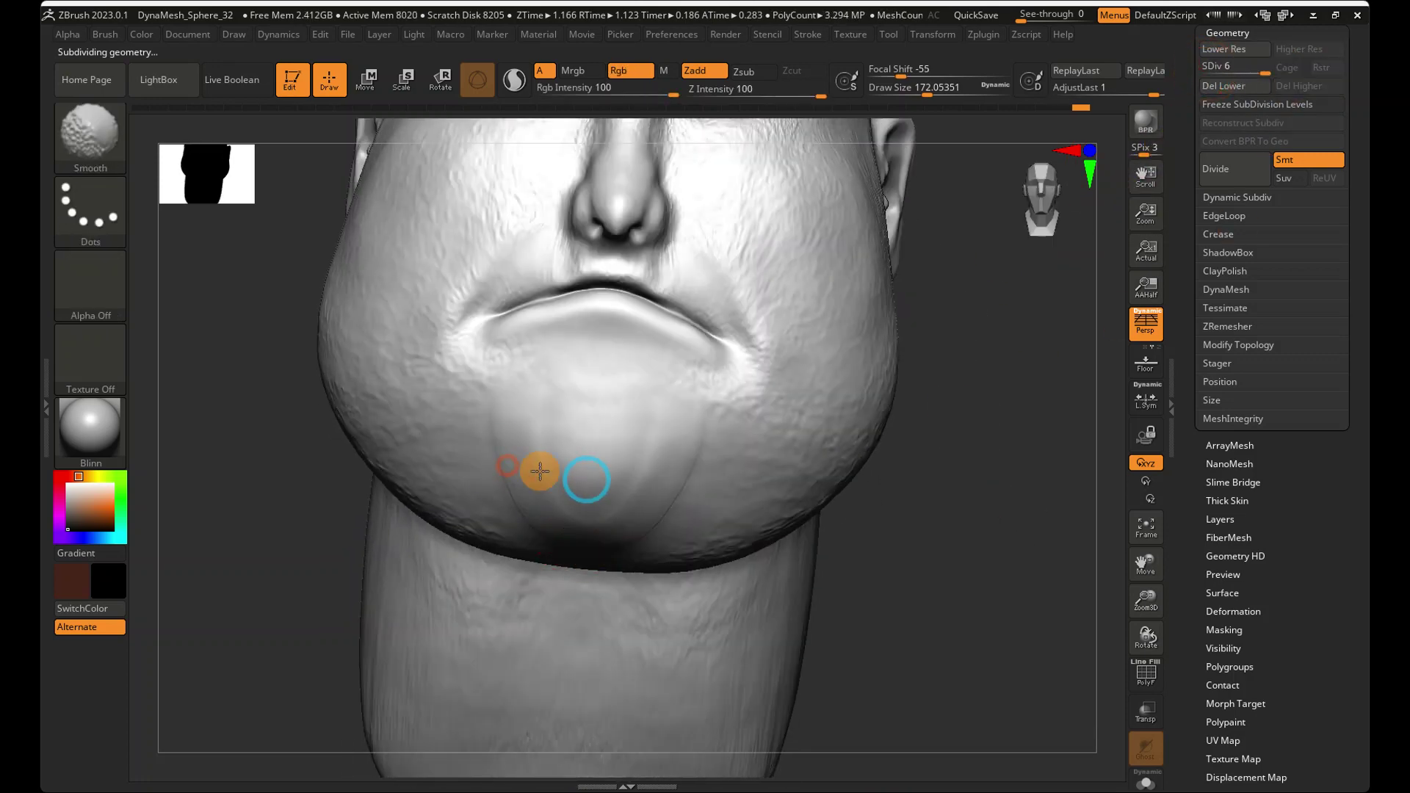
- Smooth out the remaining ridges on the chin at subdivision level 4 and return to level 6
right_click_drag(509, 469, 510, 420)
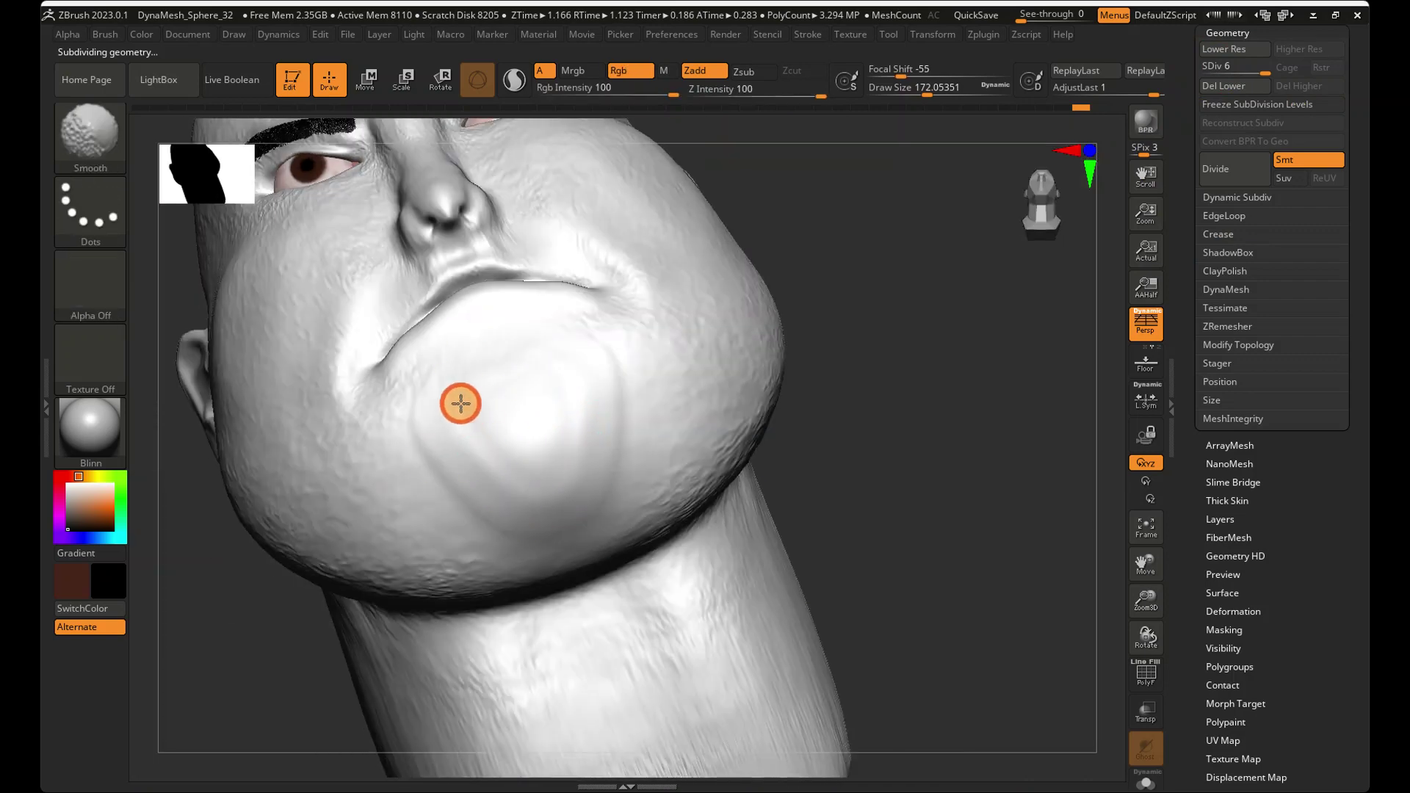
left_click(1221, 107)
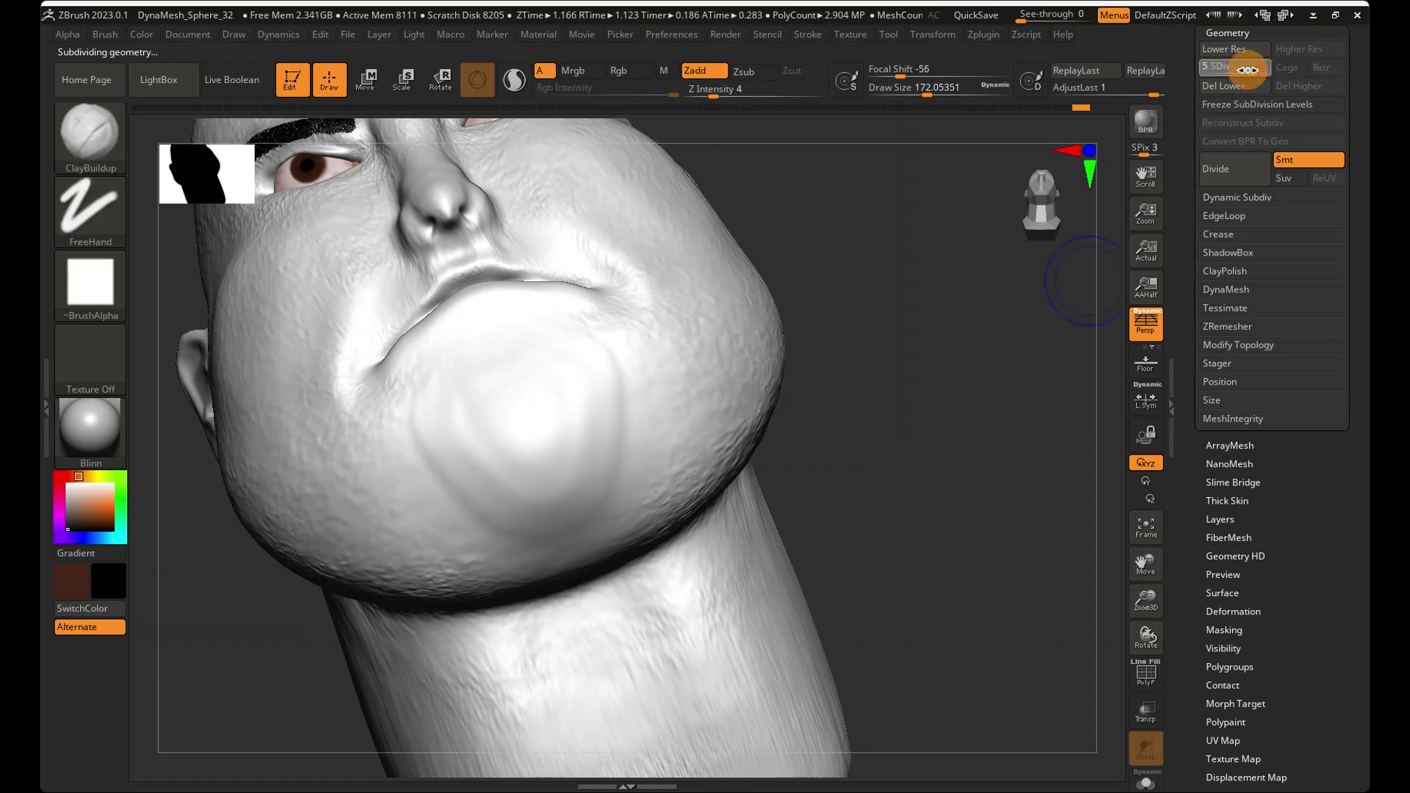
left_click_drag(580, 367, 421, 390, "shift")
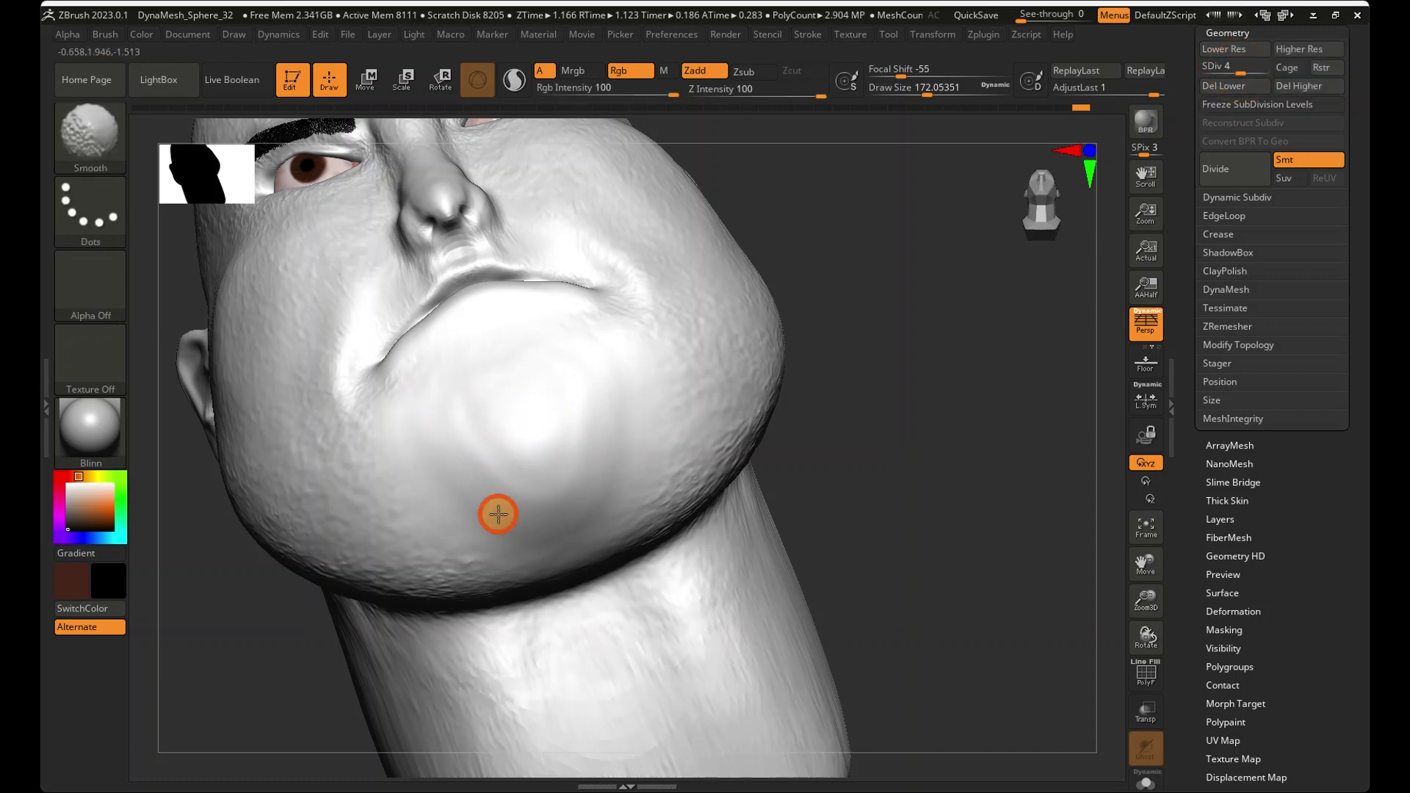
left_click_drag(494, 441, 439, 400, "shift")
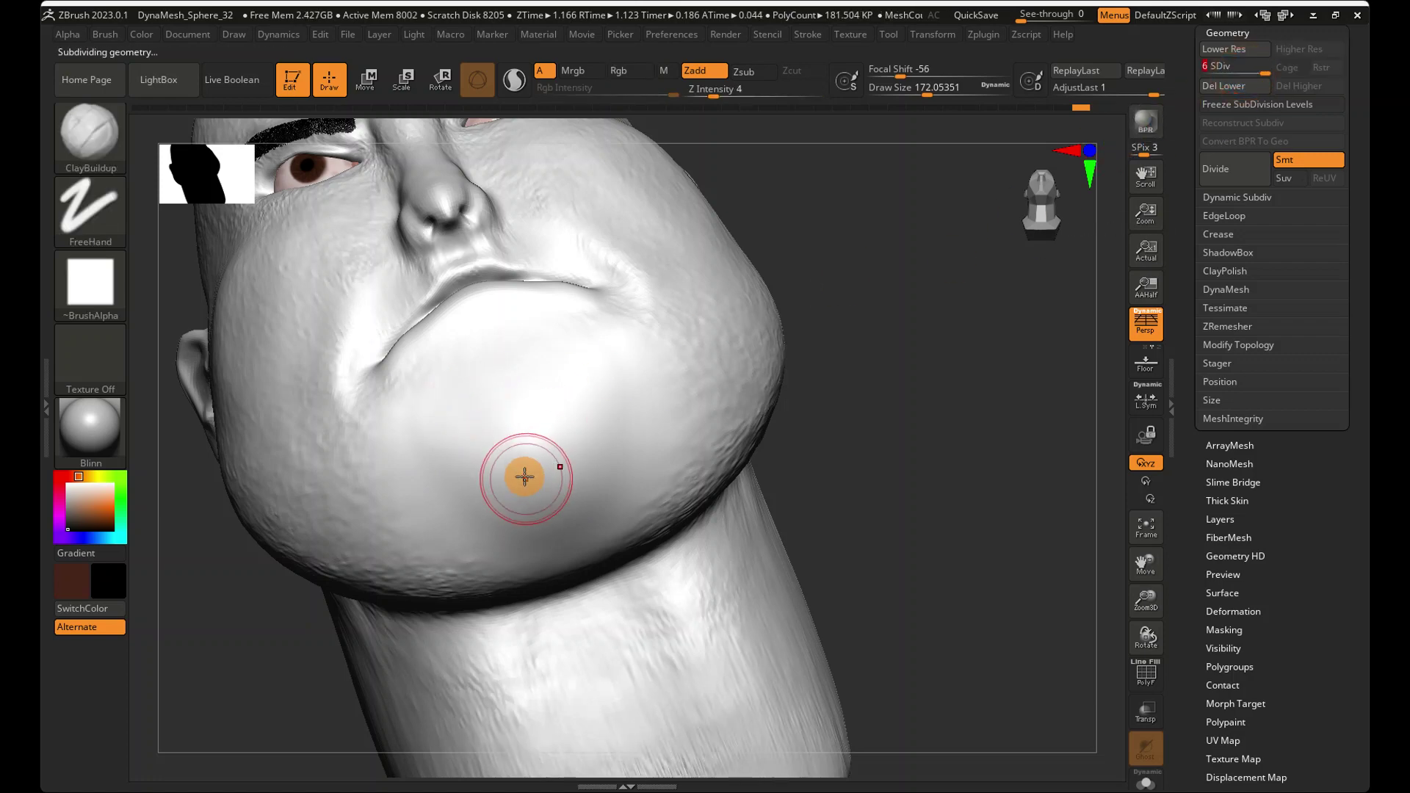
- Texture the chin and the area below the lower lip with the Pattern01 brush at a draw size of about 94
left_click(82, 130)
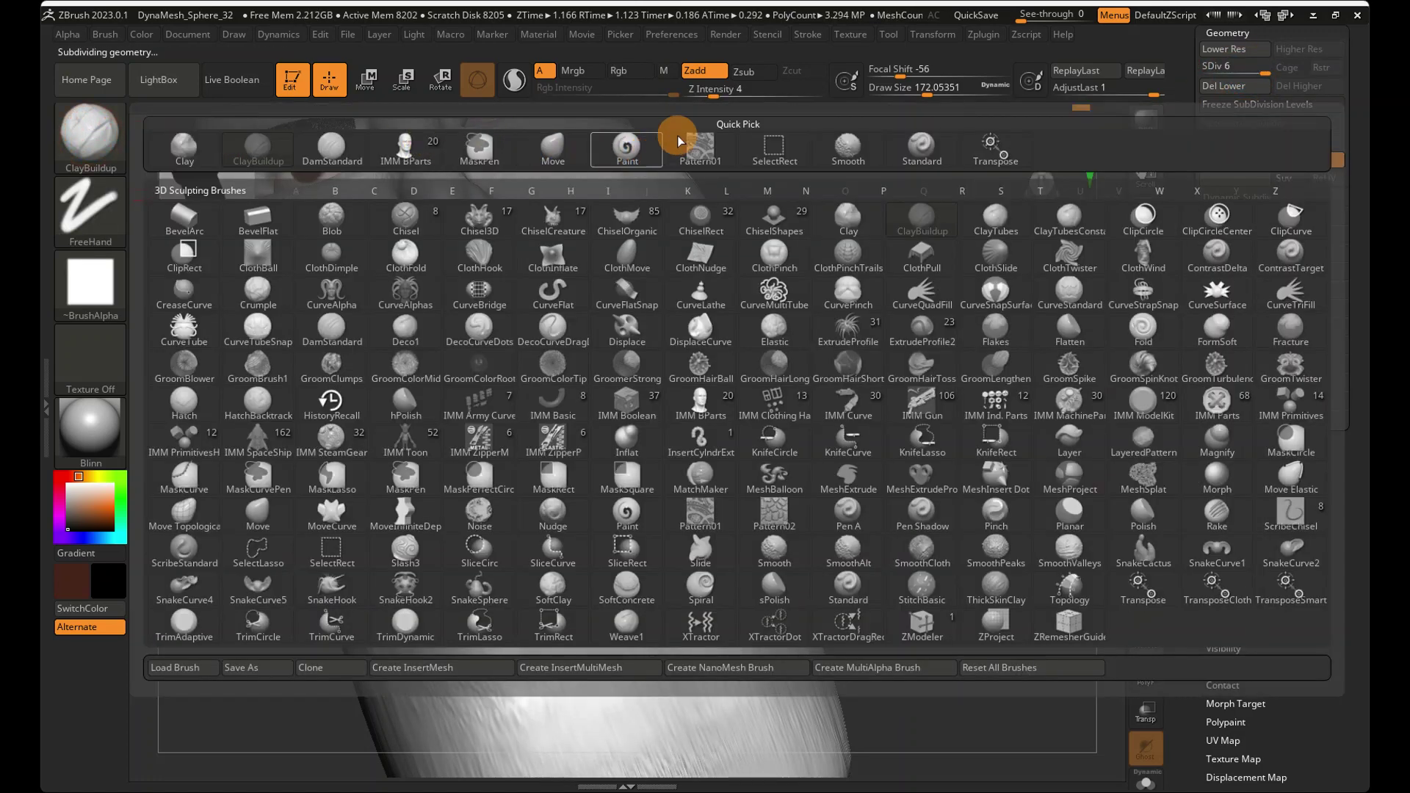
left_click(667, 142)
left_click_drag(914, 86, 911, 88)
mouse_move(482, 569)
left_mouse_down()
mouse_move(403, 541)
mouse_move(518, 508)
mouse_move(553, 460)
left_mouse_up()
right_click_drag(399, 482, 419, 596)
left_click_drag(393, 523, 370, 429)
right_click_drag(403, 498, 396, 492)
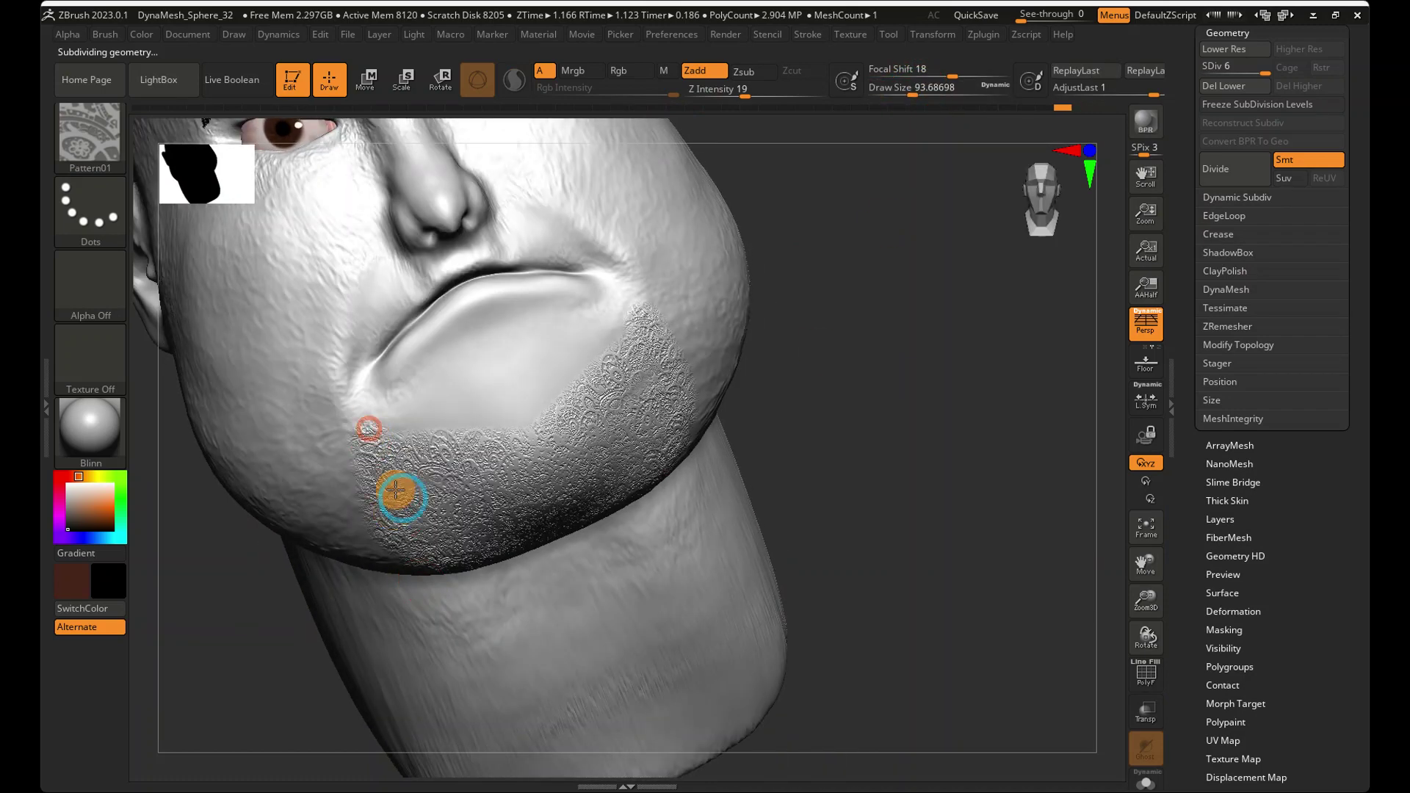
mouse_move(444, 382)
left_mouse_down()
mouse_move(472, 404)
mouse_move(564, 381)
left_mouse_up()
- Soften the chin's skin pattern with the Smooth brush at a draw size of about 163
left_click_drag(911, 87, 913, 88)
right_click_drag(602, 568, 578, 514)
left_click_drag(394, 502, 547, 493, "shift")
mouse_move(360, 432)
left_mouse_down("shift")
mouse_move(396, 368)
mouse_move(497, 283)
mouse_move(457, 355)
mouse_move(645, 477)
left_mouse_up("shift")
right_click_drag(626, 485, 570, 507)
left_click(1017, 180)
mouse_move(962, 291)
right_mouse_down()
mouse_move(868, 524)
mouse_move(856, 457)
mouse_move(1007, 221)
mouse_move(946, 300)
right_mouse_up()
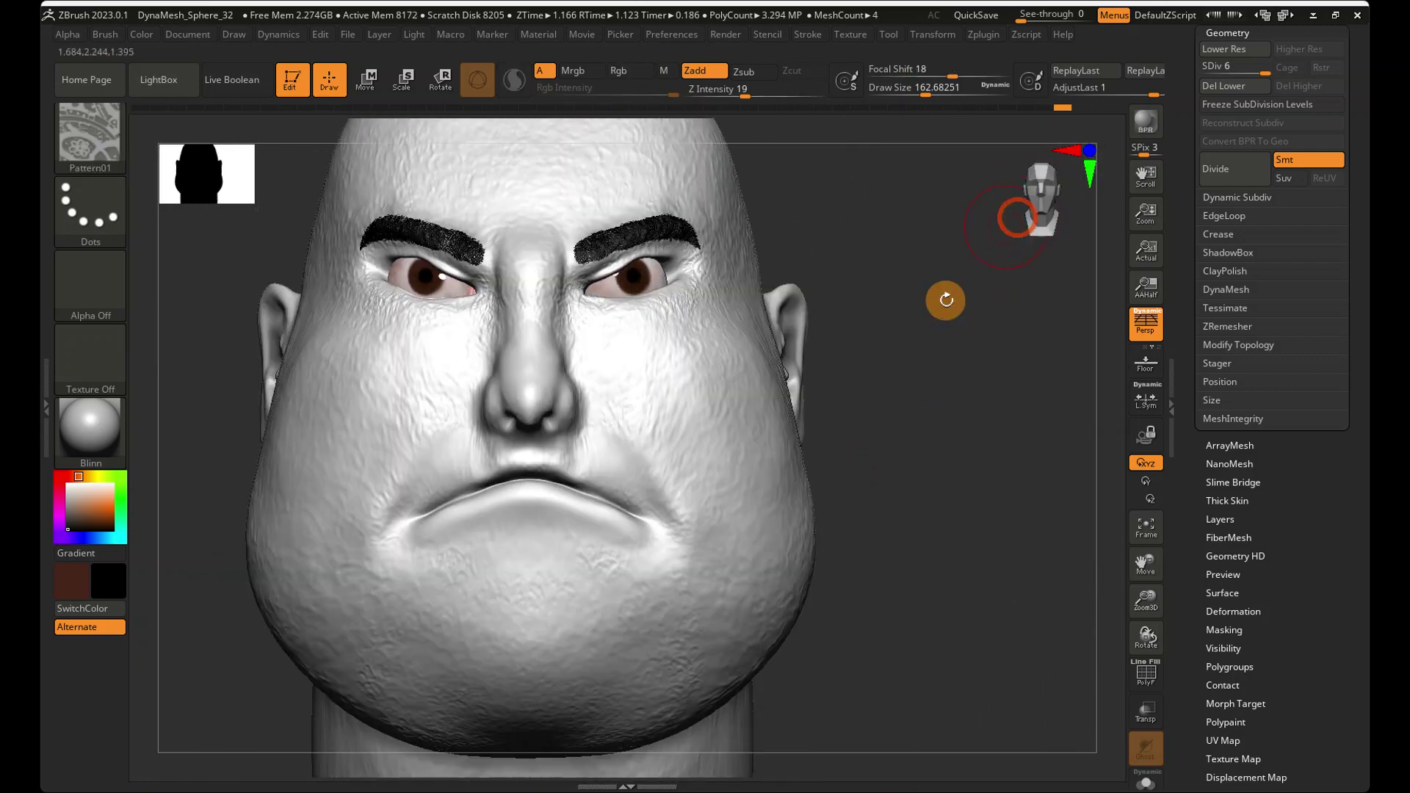
- Adjust the side of the nose with the Move brush at a draw size of about 182
right_click_drag(783, 362, 399, 282, "ctrl")
left_click(45, 148)
left_click(114, 139)
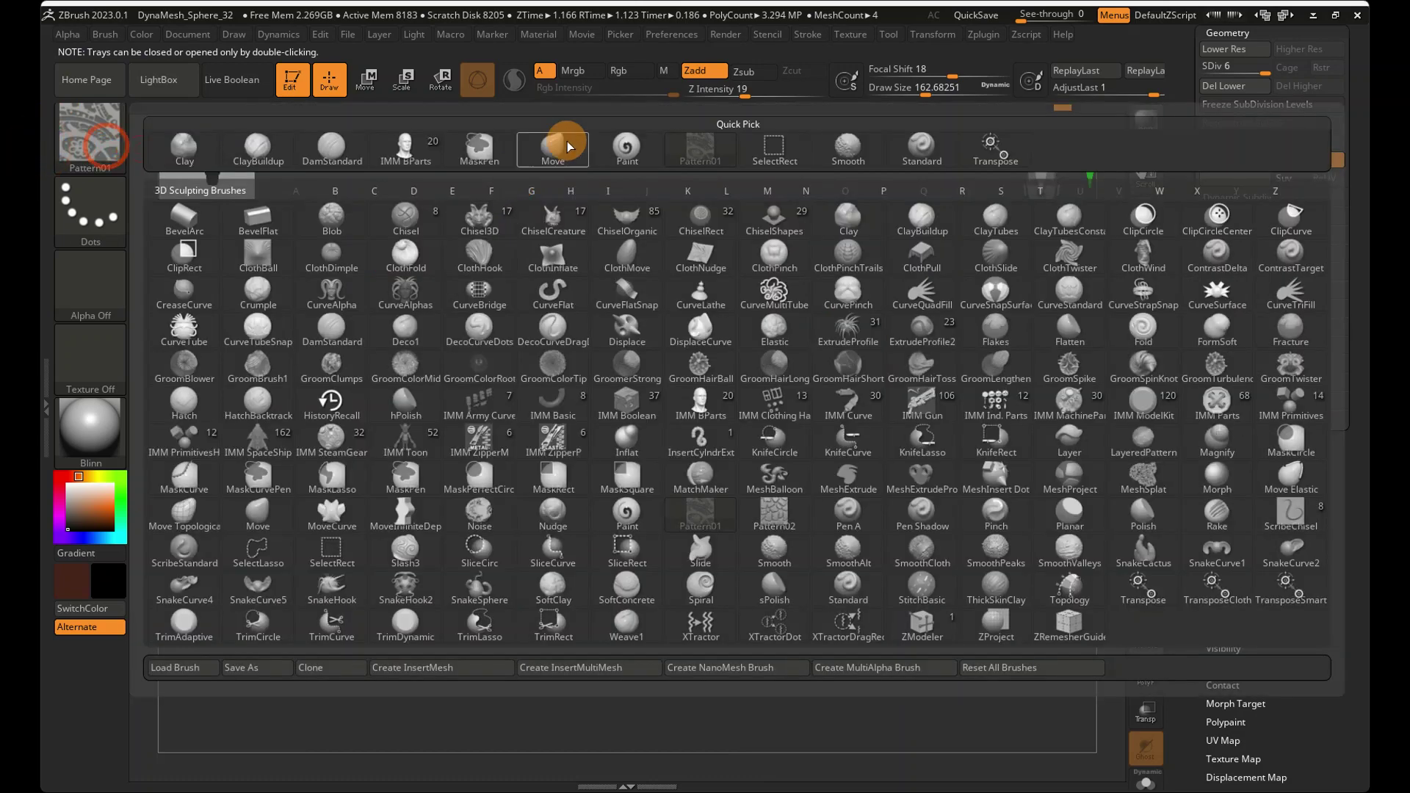
left_click(568, 139)
right_click_drag(547, 351, 957, 300, "ctrl")
right_click_drag(647, 283, 790, 217, "alt")
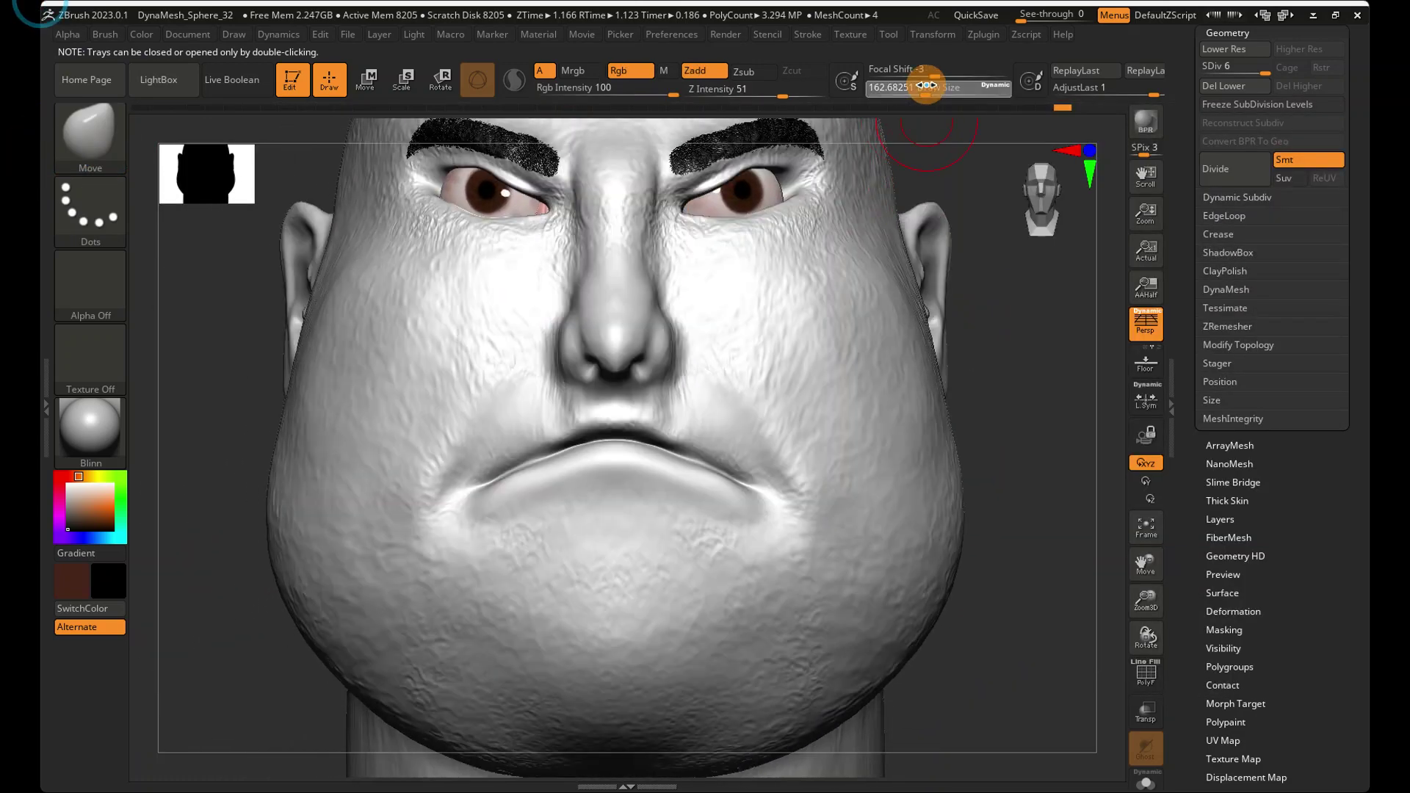
left_click_drag(927, 86, 930, 86)
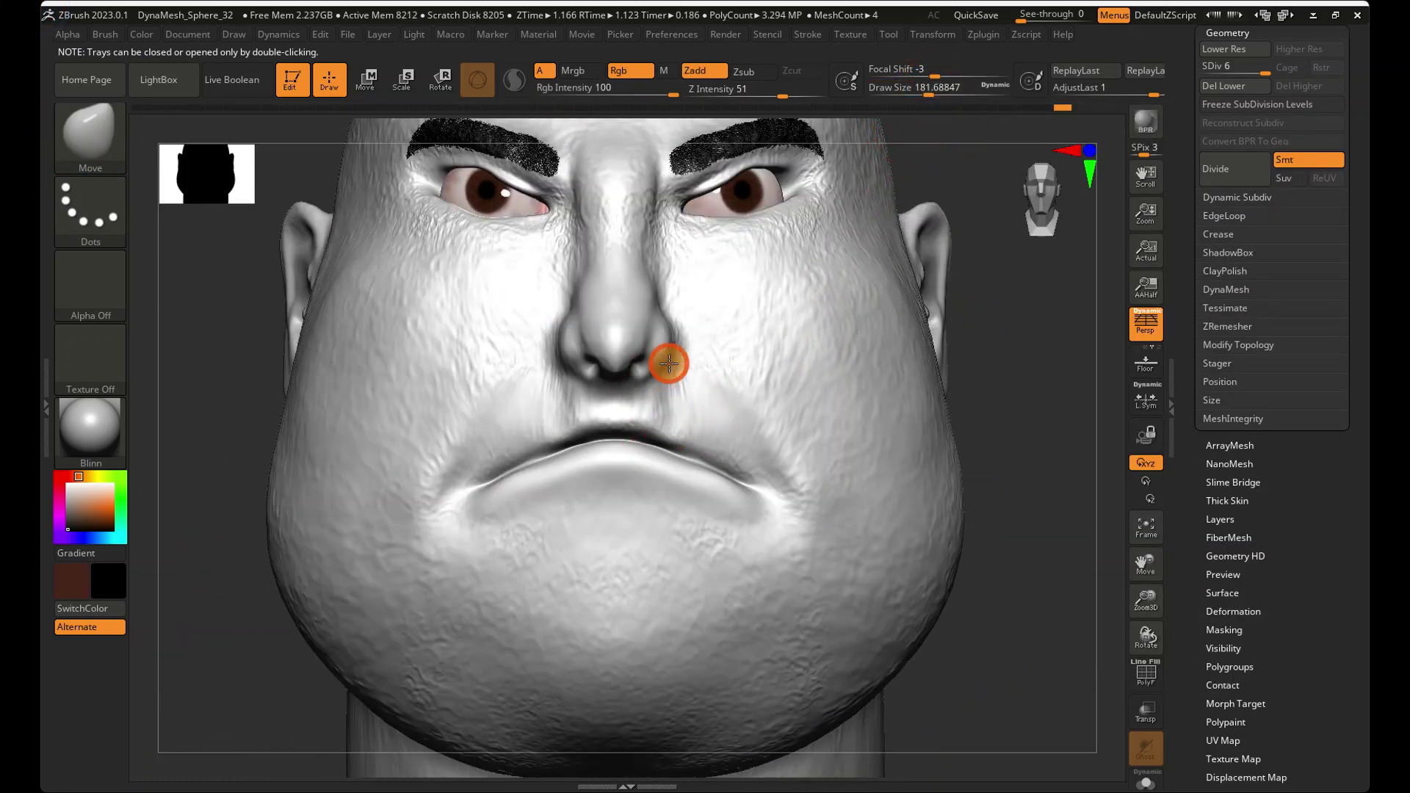
mouse_move(671, 348)
right_mouse_down()
mouse_move(605, 356)
mouse_move(639, 276)
mouse_move(623, 269)
mouse_move(667, 274)
mouse_move(652, 324)
mouse_move(551, 337)
right_mouse_up()
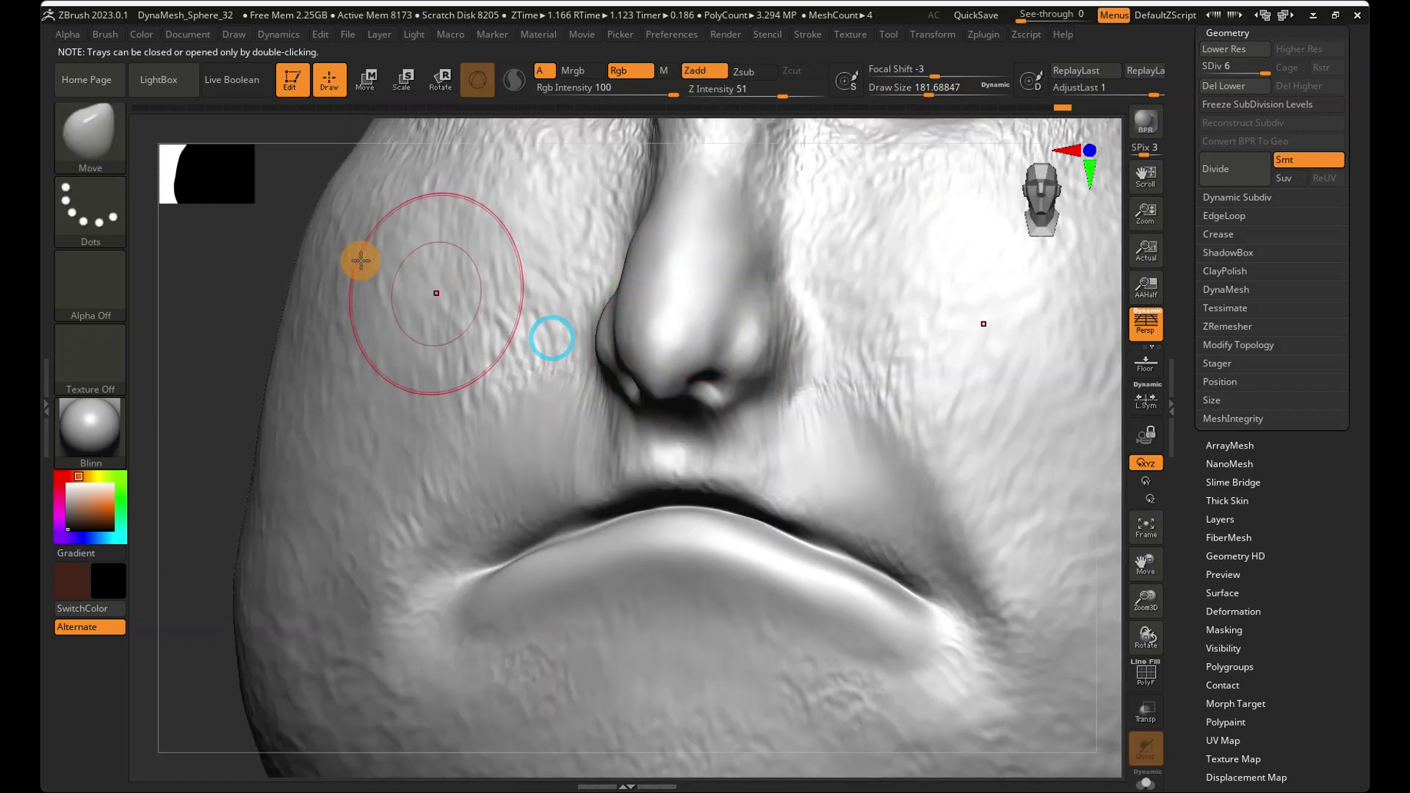
- Texture the nose with the Pattern01 brush at a draw size of about 59 and smooth the pattern down
left_click(75, 147)
left_click(679, 142)
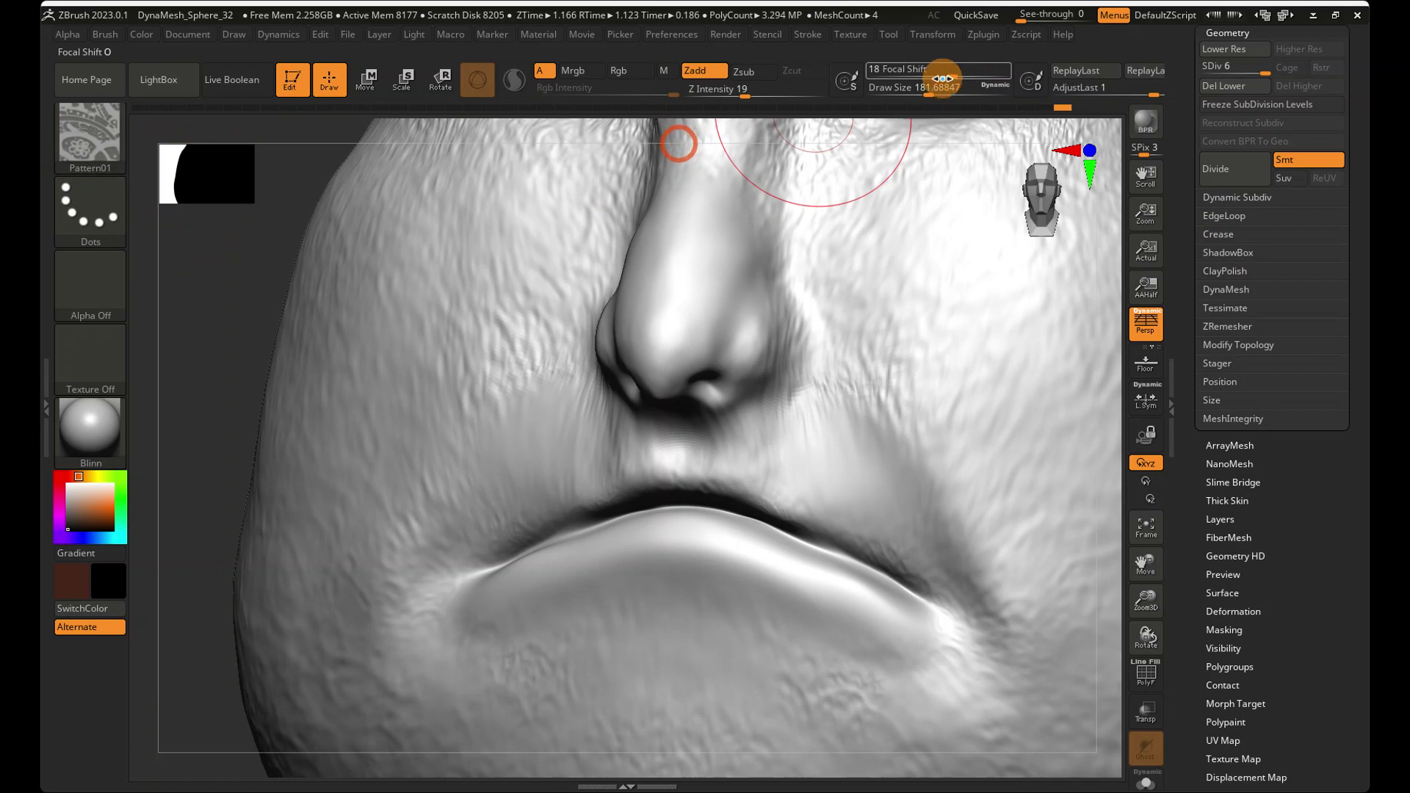
mouse_move(915, 90)
left_mouse_down()
mouse_move(773, 108)
mouse_move(737, 96)
left_mouse_up()
mouse_move(679, 367)
left_mouse_down()
mouse_move(642, 346)
mouse_move(646, 183)
mouse_move(753, 331)
left_mouse_up()
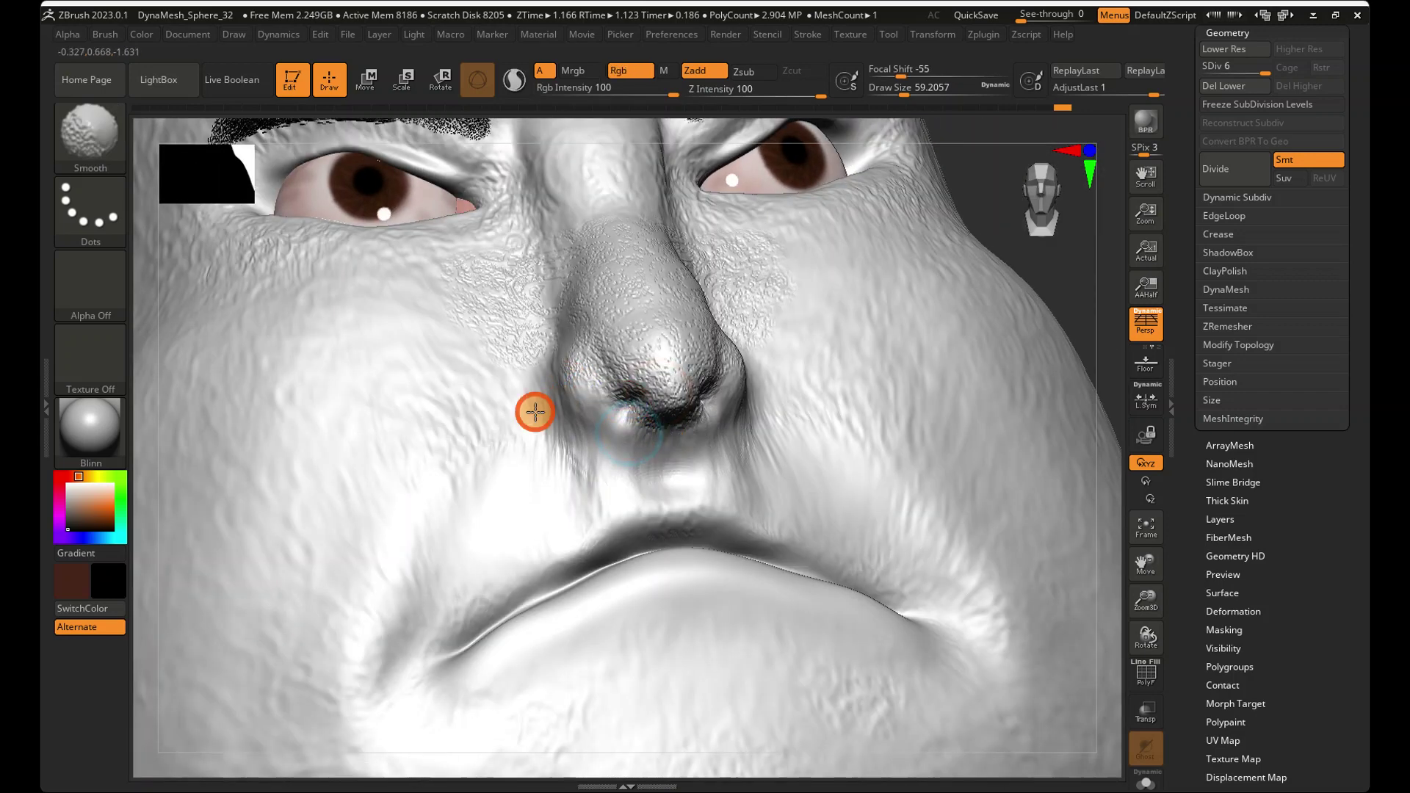
mouse_move(535, 412)
left_mouse_down()
mouse_move(463, 283)
mouse_move(541, 333)
left_mouse_up()
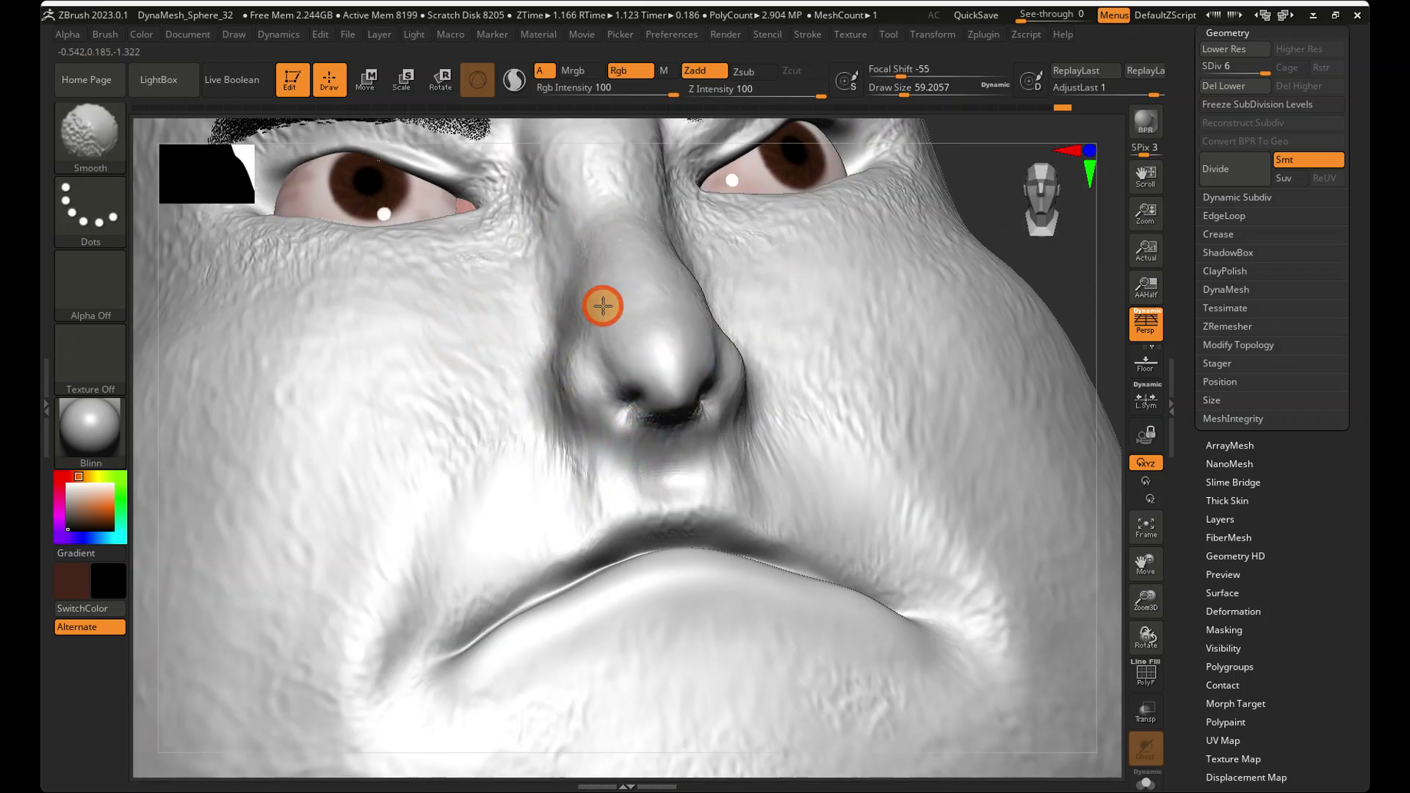
left_click_drag(591, 300, 622, 354, "shift")
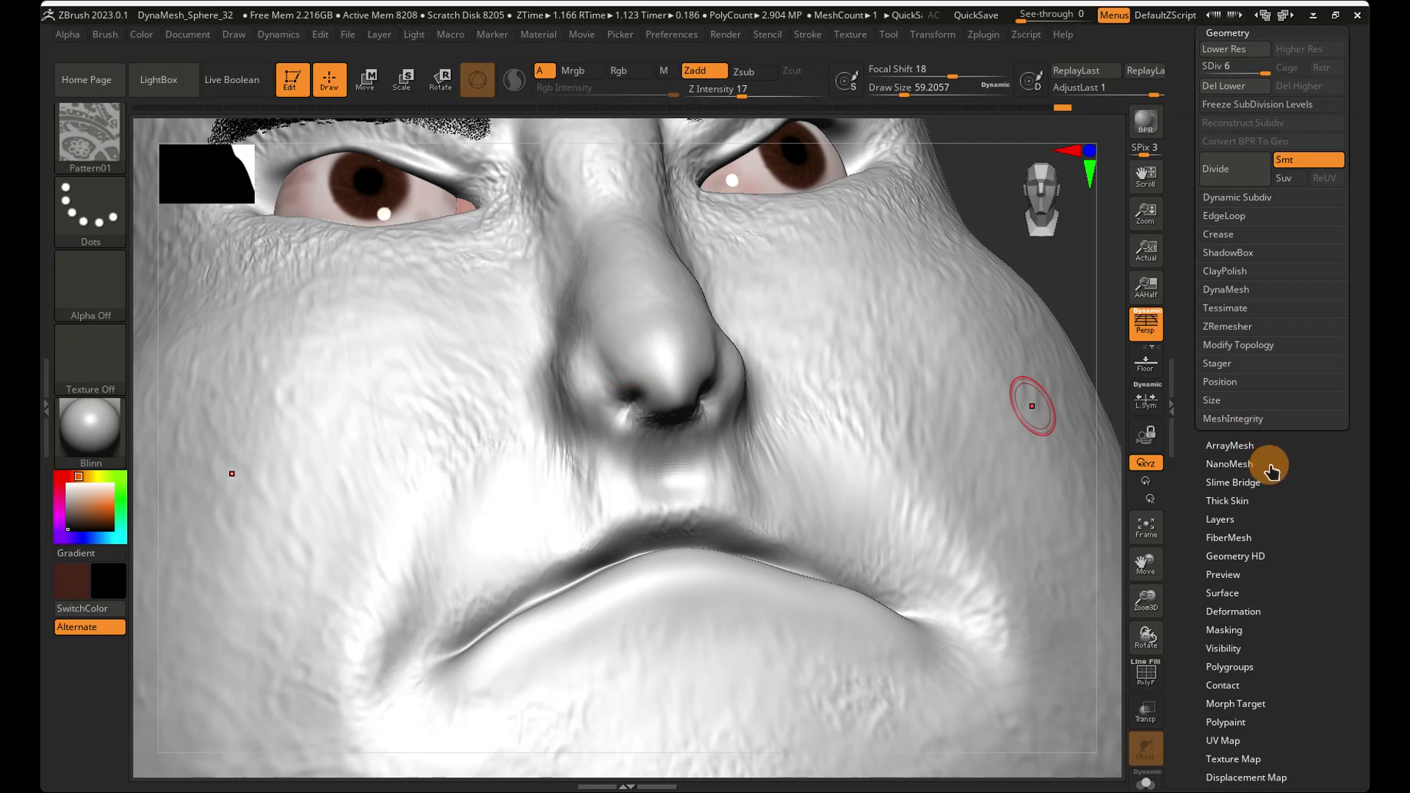
- Texture the nose bridge and tip again with the Pattern01 brush at a Z intensity of 17
right_click_drag(748, 309, 636, 271)
left_click_drag(636, 267, 592, 402)
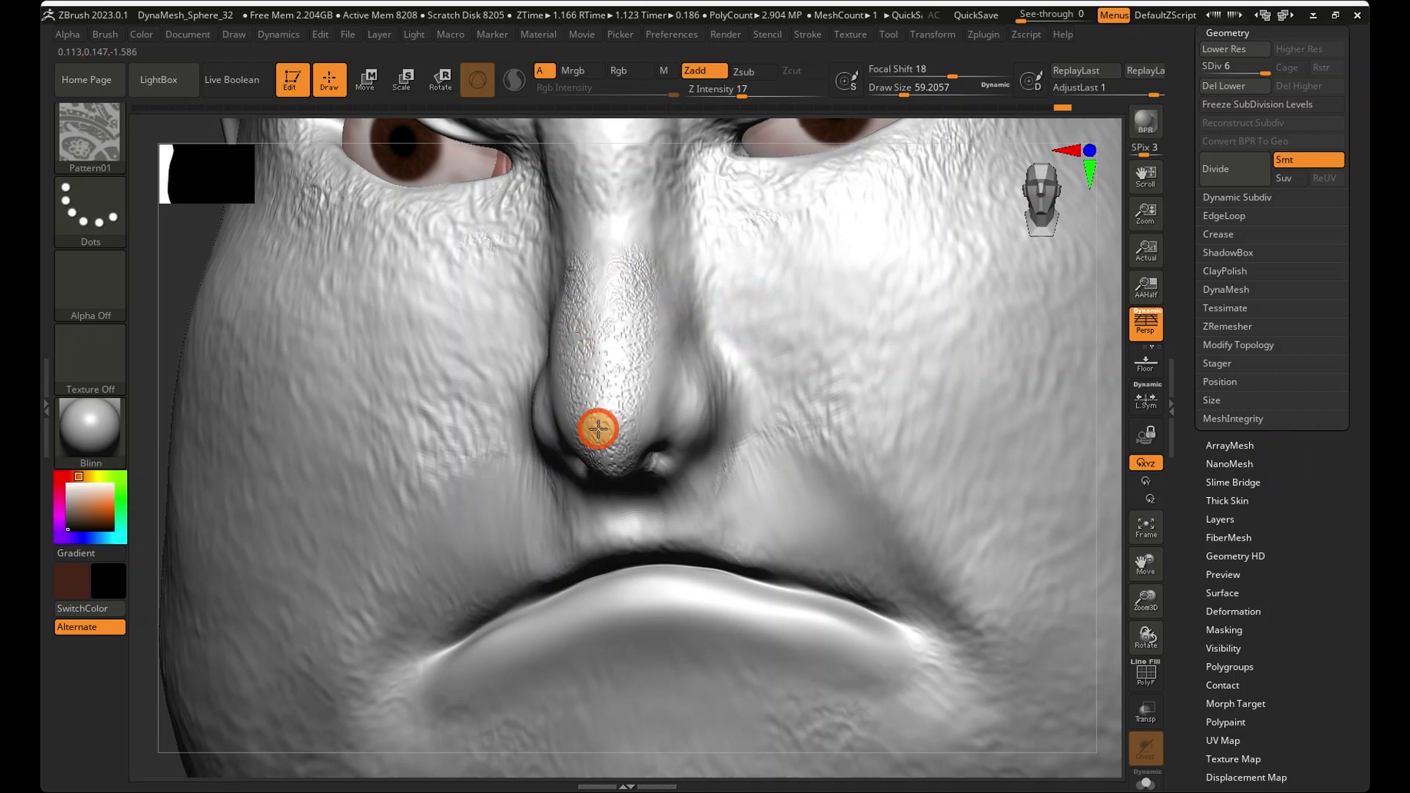
mouse_move(614, 321)
left_mouse_down()
mouse_move(605, 434)
mouse_move(587, 397)
left_mouse_up()
mouse_move(642, 331)
left_mouse_down()
mouse_move(680, 412)
mouse_move(595, 478)
mouse_move(647, 481)
left_mouse_up()
- Soften the skin pattern on the nose tip, bridge and sides with the Smooth brush
right_click_drag(606, 452, 667, 441)
mouse_move(686, 478)
left_mouse_down("shift")
mouse_move(570, 536)
mouse_move(529, 460)
mouse_move(589, 453)
mouse_move(630, 386)
left_mouse_up("shift")
left_click_drag(617, 321, 597, 334, "shift")
mouse_move(634, 351)
right_mouse_down()
mouse_move(670, 463)
mouse_move(658, 390)
right_mouse_up()
left_click_drag(561, 482, 598, 421, "shift")
mouse_move(576, 426)
left_mouse_down("shift")
mouse_move(590, 449)
mouse_move(578, 399)
left_mouse_up("shift")
left_click_drag(536, 313, 539, 409, "shift")
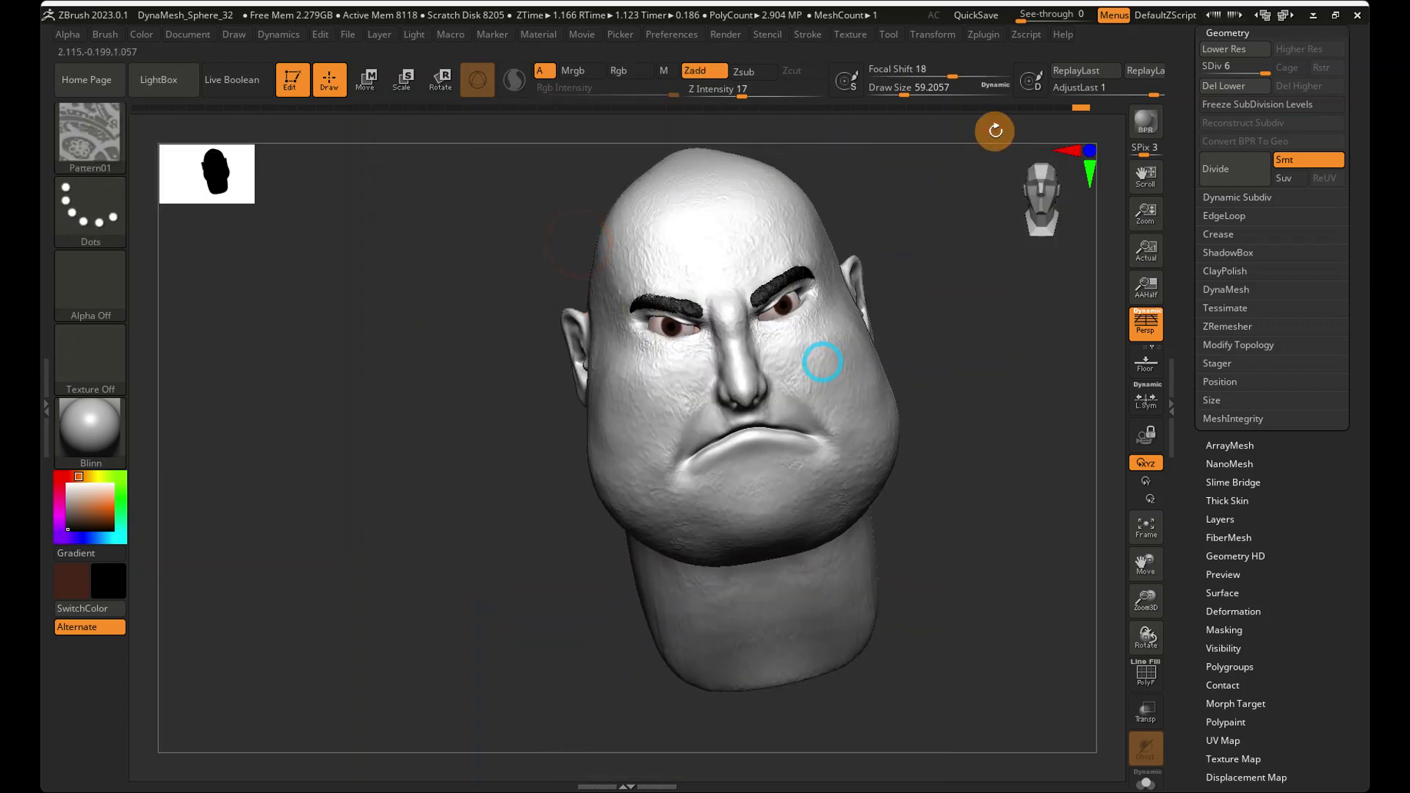
- Reshape the area between the nose and the upper lip with the Move brush at a draw size of about 228
right_click_drag(821, 362, 1004, 188)
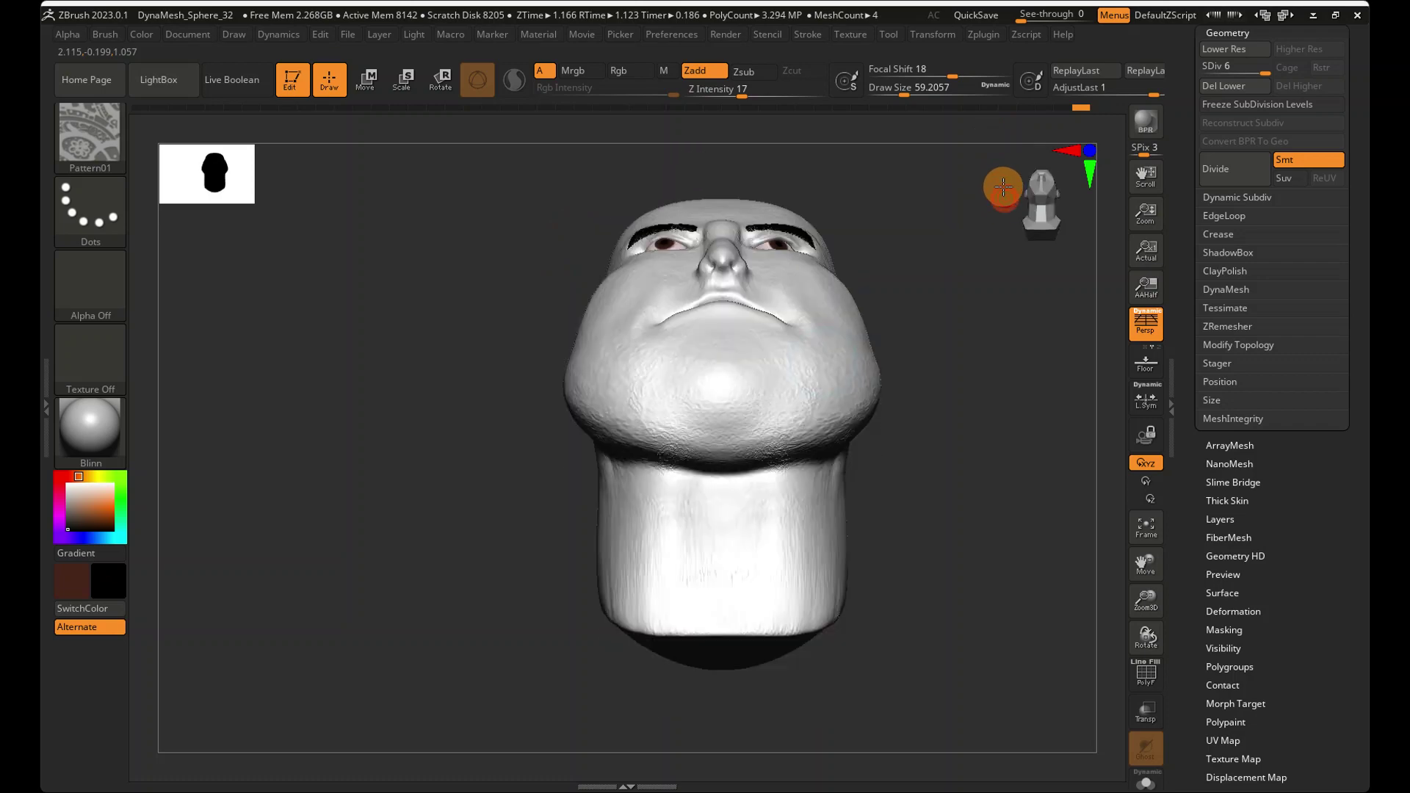
left_click(1051, 214)
left_click(74, 118)
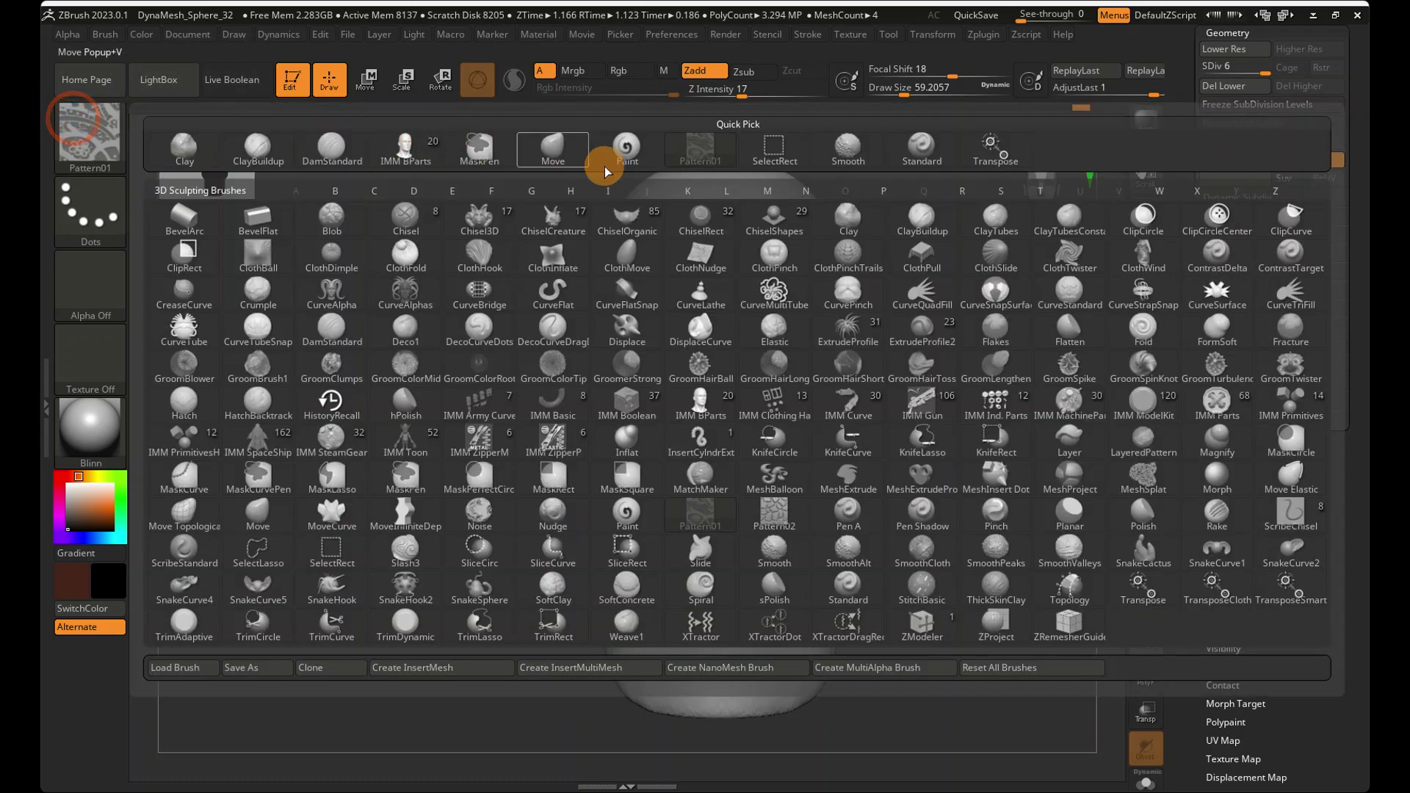
left_click(564, 158)
left_click_drag(897, 91, 919, 91)
mouse_move(688, 490)
right_mouse_down("ctrl")
mouse_move(824, 433)
mouse_move(799, 419)
mouse_move(831, 353)
right_mouse_up("ctrl")
right_click_drag(680, 346, 875, 299, "ctrl")
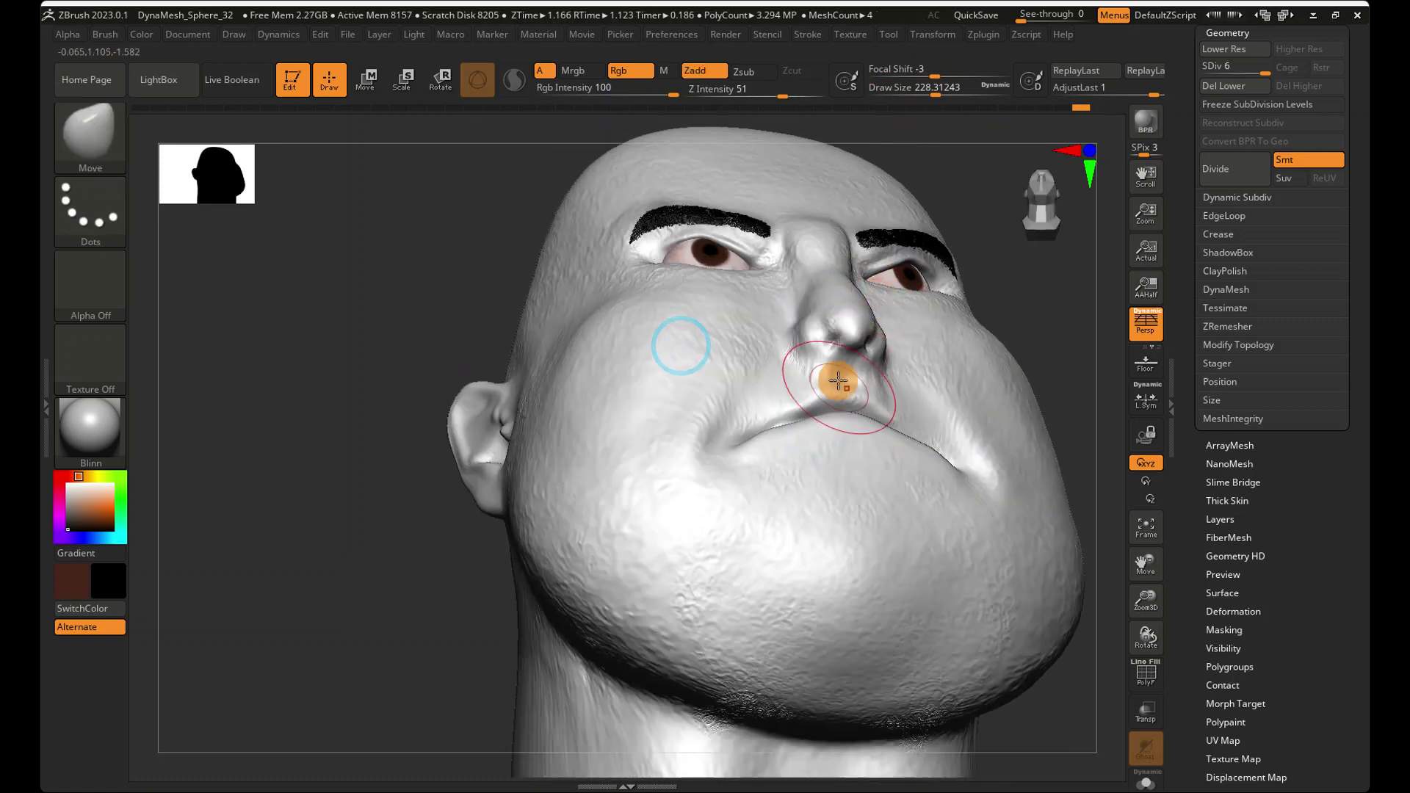
left_click_drag(838, 380, 841, 395)
mouse_move(836, 444)
right_mouse_down()
mouse_move(794, 472)
mouse_move(708, 466)
right_mouse_up()
right_click_drag(709, 467, 588, 418, "ctrl")
left_click(1062, 219)
left_click(1070, 219)
right_click_drag(983, 351, 929, 374, "alt")
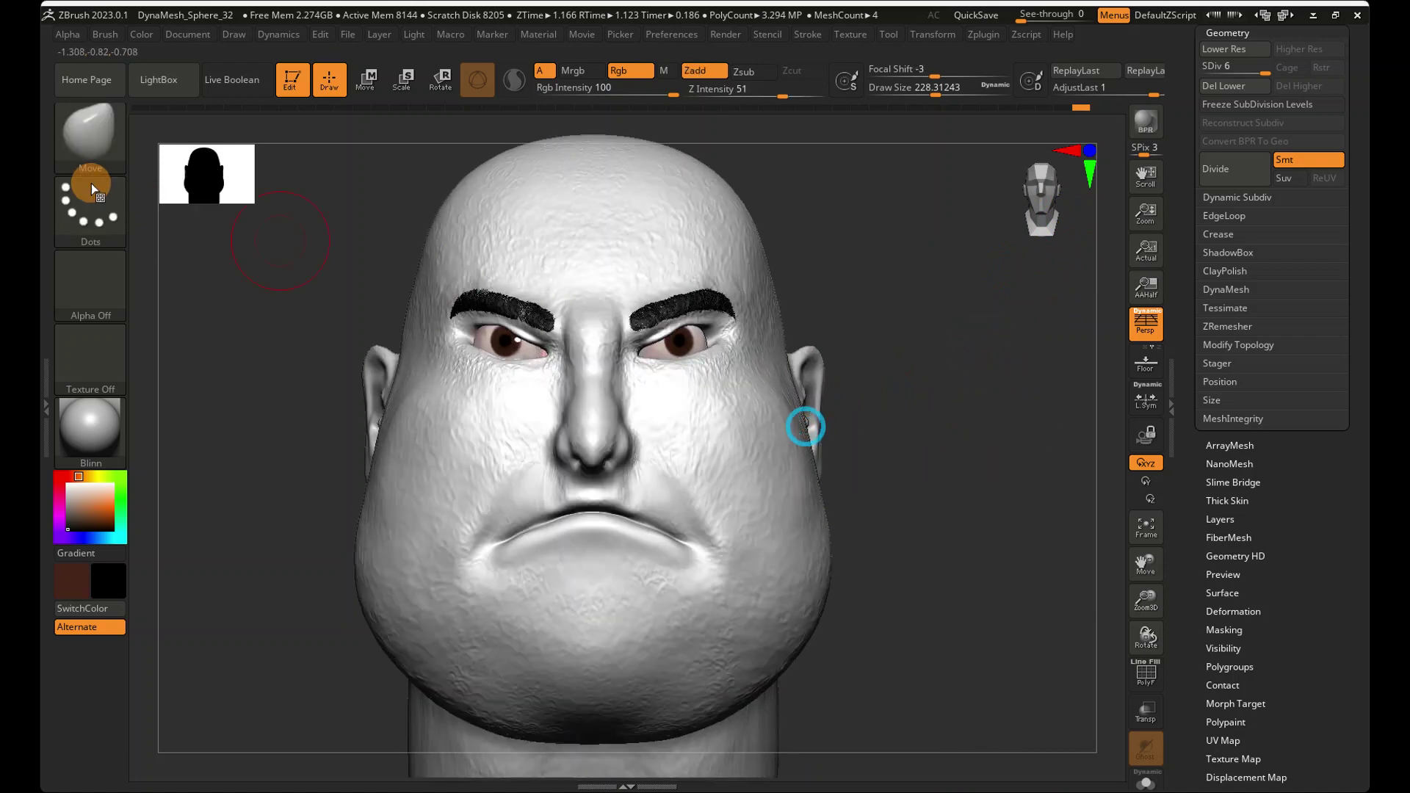
- Carve thin horizontal wrinkle lines across the forehead with the DamStandard brush at a draw size of about 5 and Z intensity 22
left_click(94, 140)
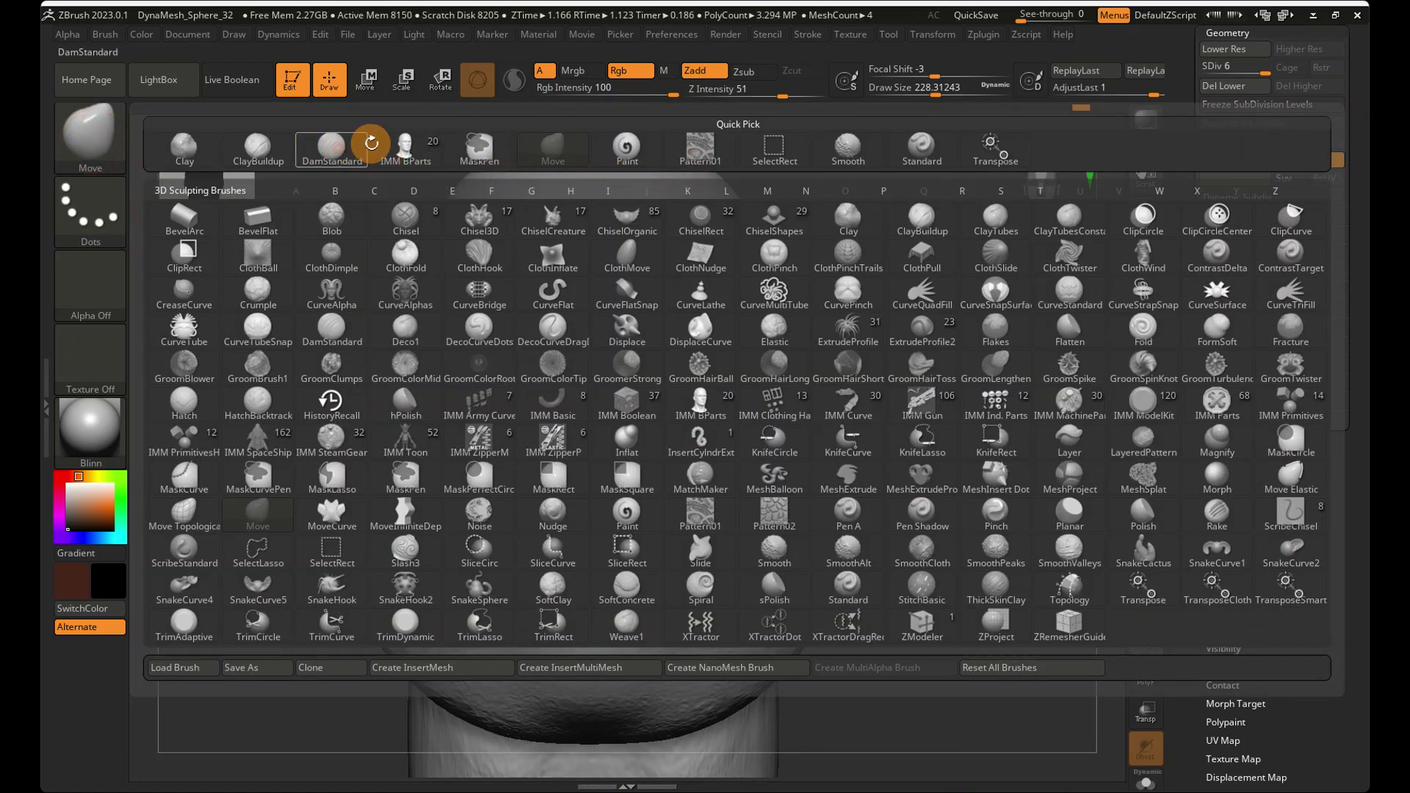
left_click(342, 150)
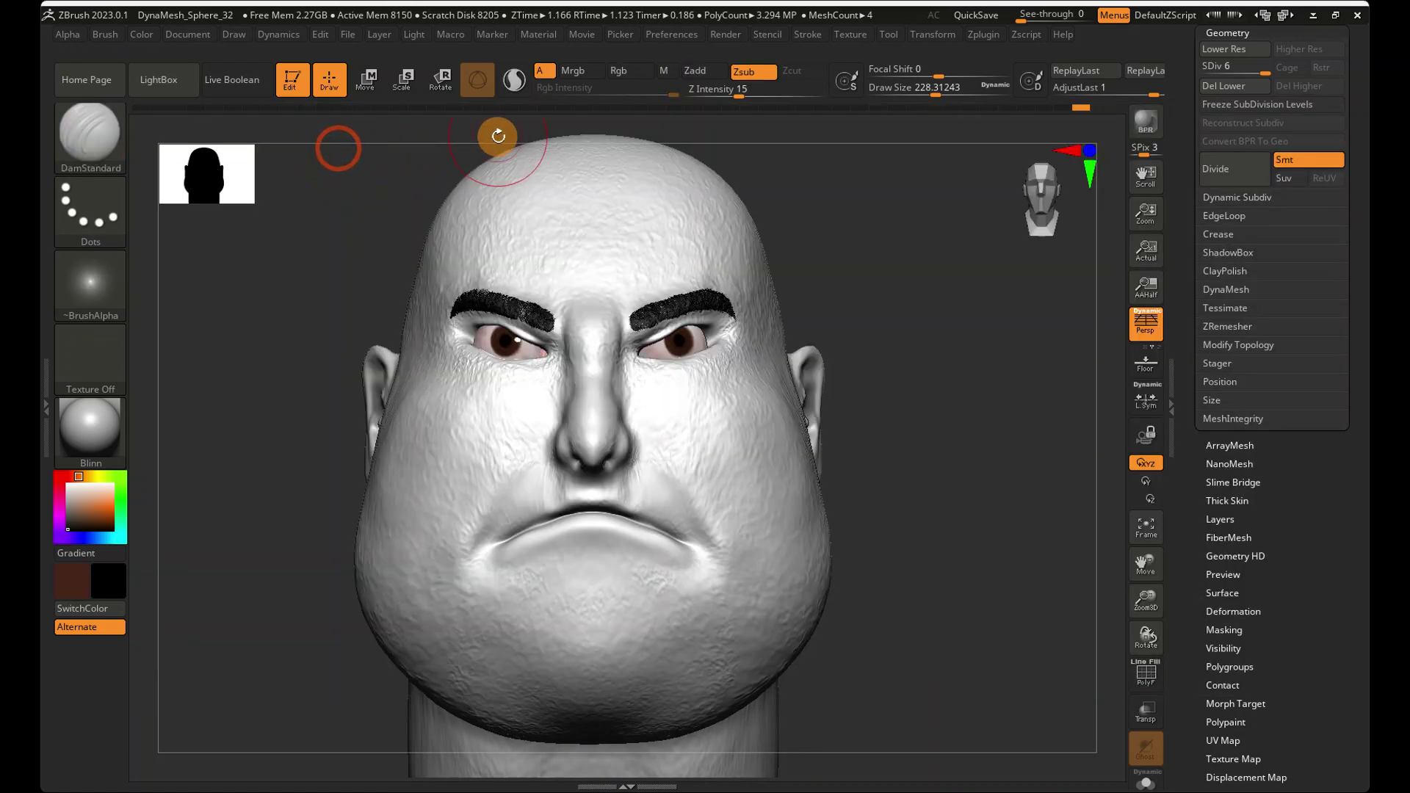
left_click(887, 88)
mouse_move(631, 278)
right_mouse_down("ctrl")
mouse_move(831, 333)
mouse_move(649, 498)
right_mouse_up("ctrl")
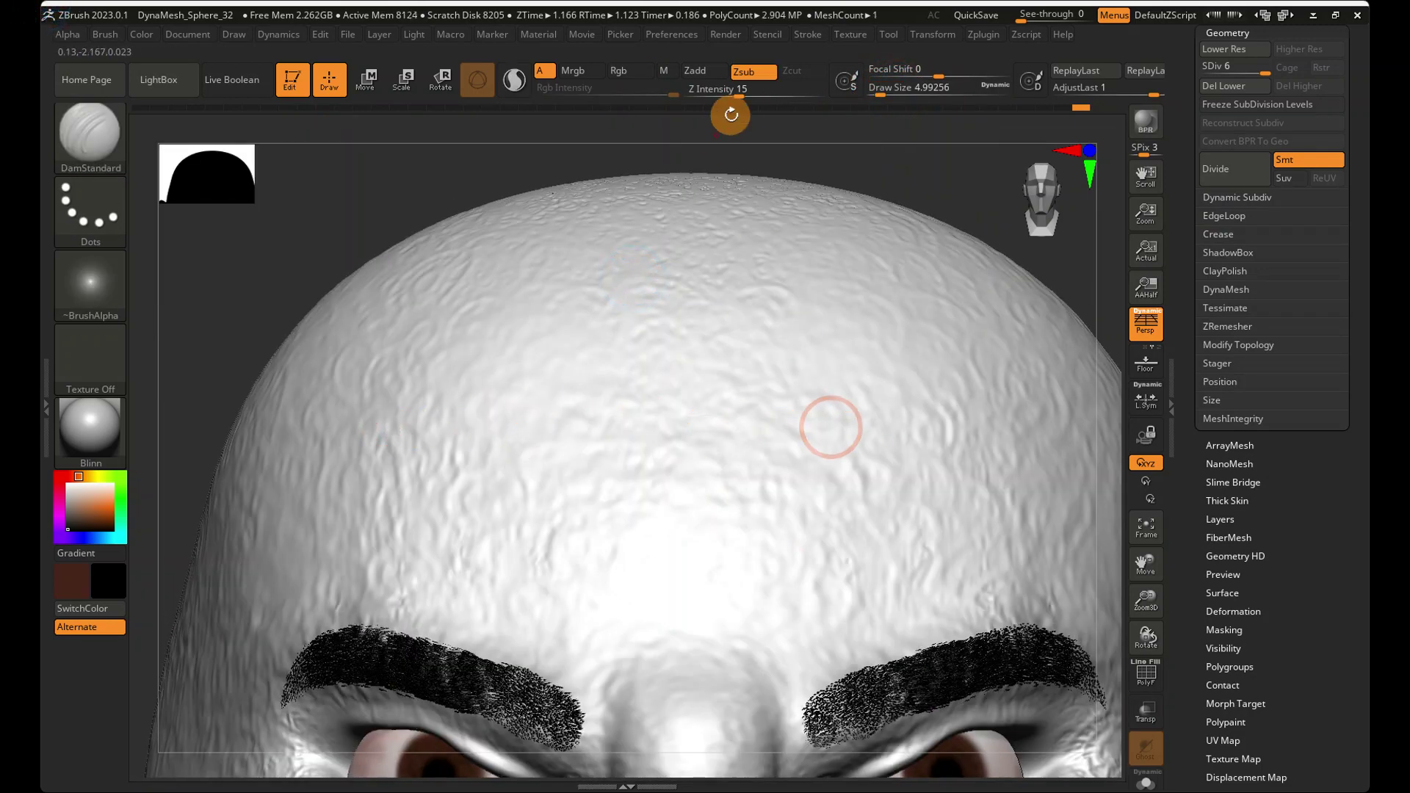
left_click_drag(738, 95, 749, 97)
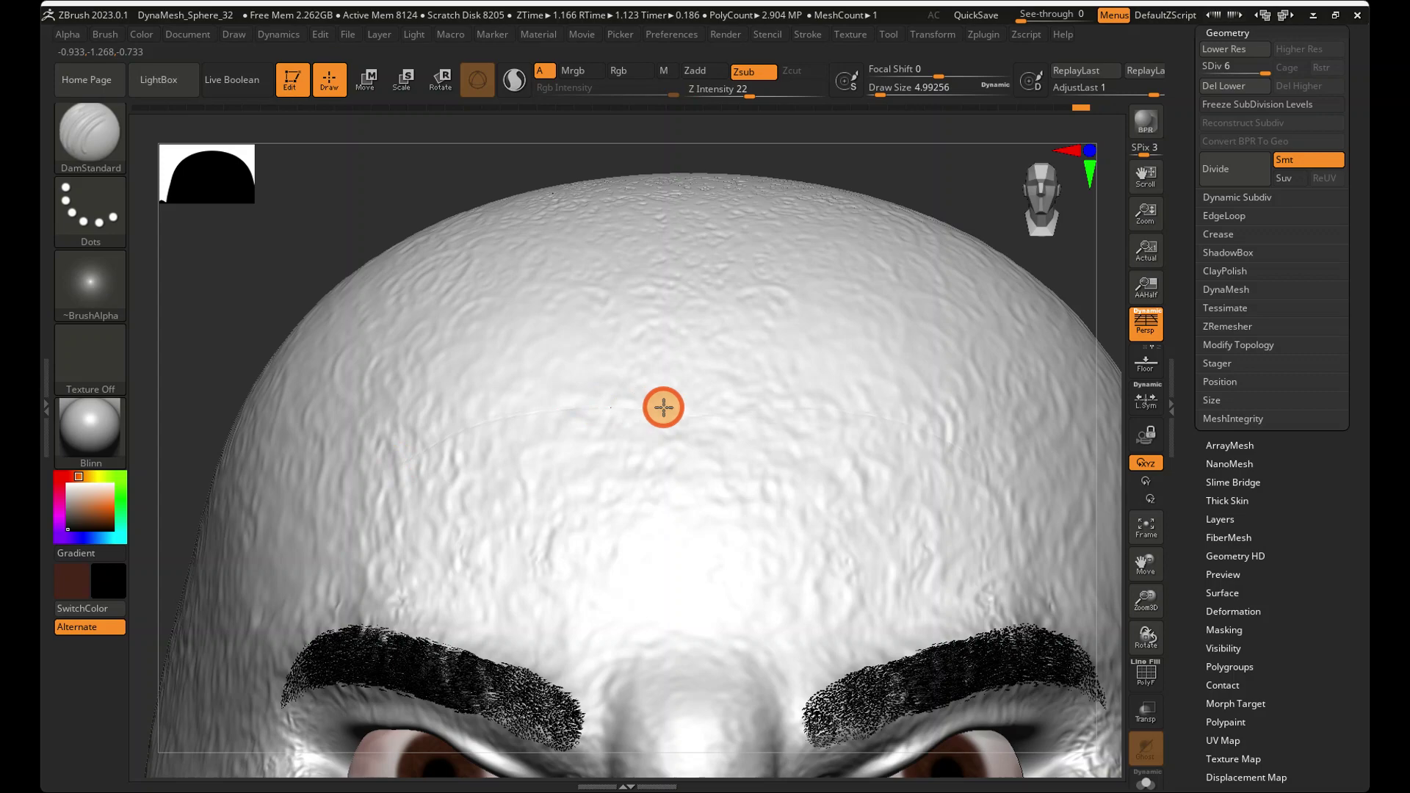
left_click_drag(455, 504, 848, 503)
mouse_move(854, 505)
right_mouse_down()
mouse_move(843, 586)
mouse_move(764, 580)
mouse_move(857, 566)
mouse_move(733, 510)
mouse_move(954, 368)
mouse_move(875, 408)
mouse_move(973, 440)
mouse_move(1012, 409)
right_mouse_up()
left_click(1035, 195)
left_click(1032, 184)
right_click_drag(944, 375, 781, 205, "alt")
right_click_drag(696, 275, 595, 237, "ctrl")
- Switch the sculpting brush to Standard
left_click(97, 136)
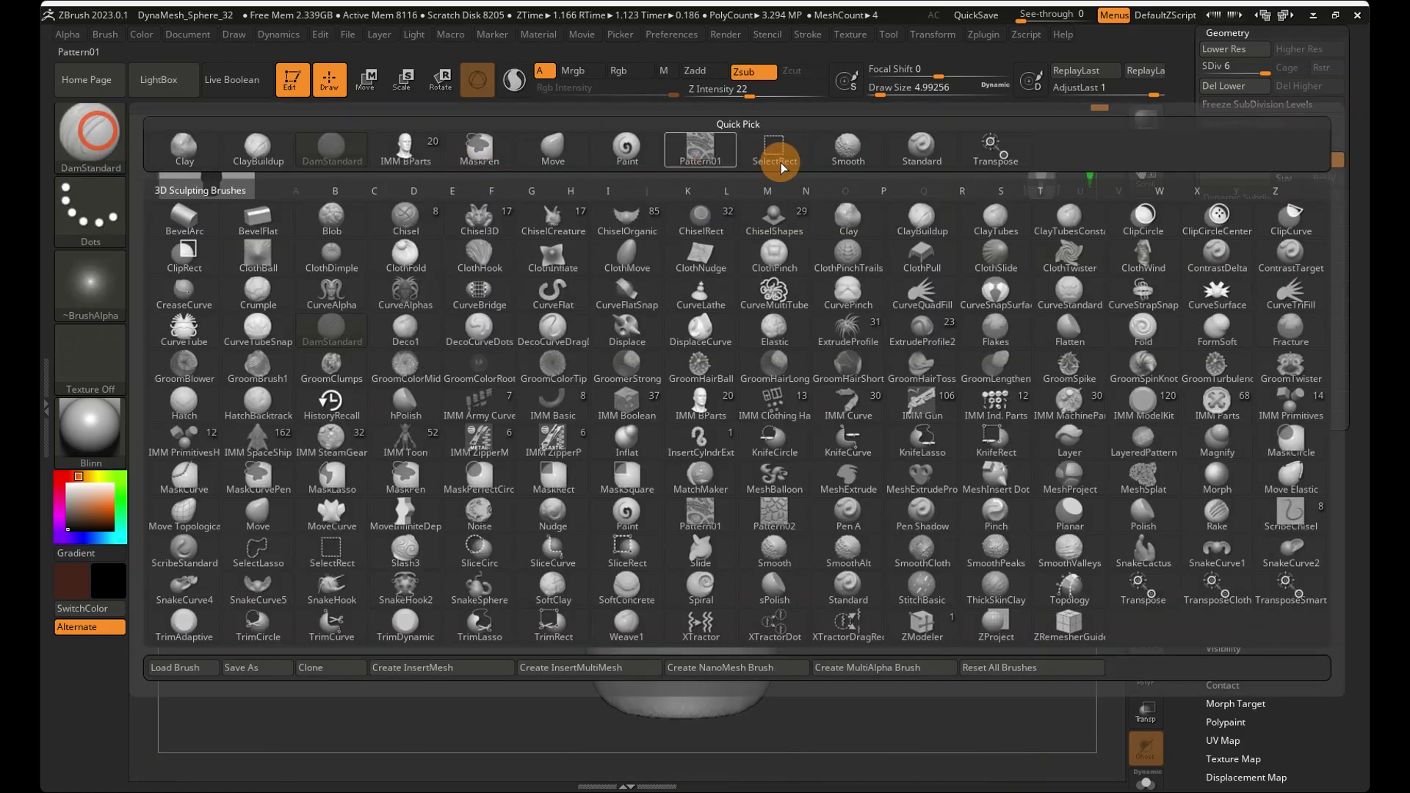
left_click(908, 147)
scroll(1268, 417, "up", 3)
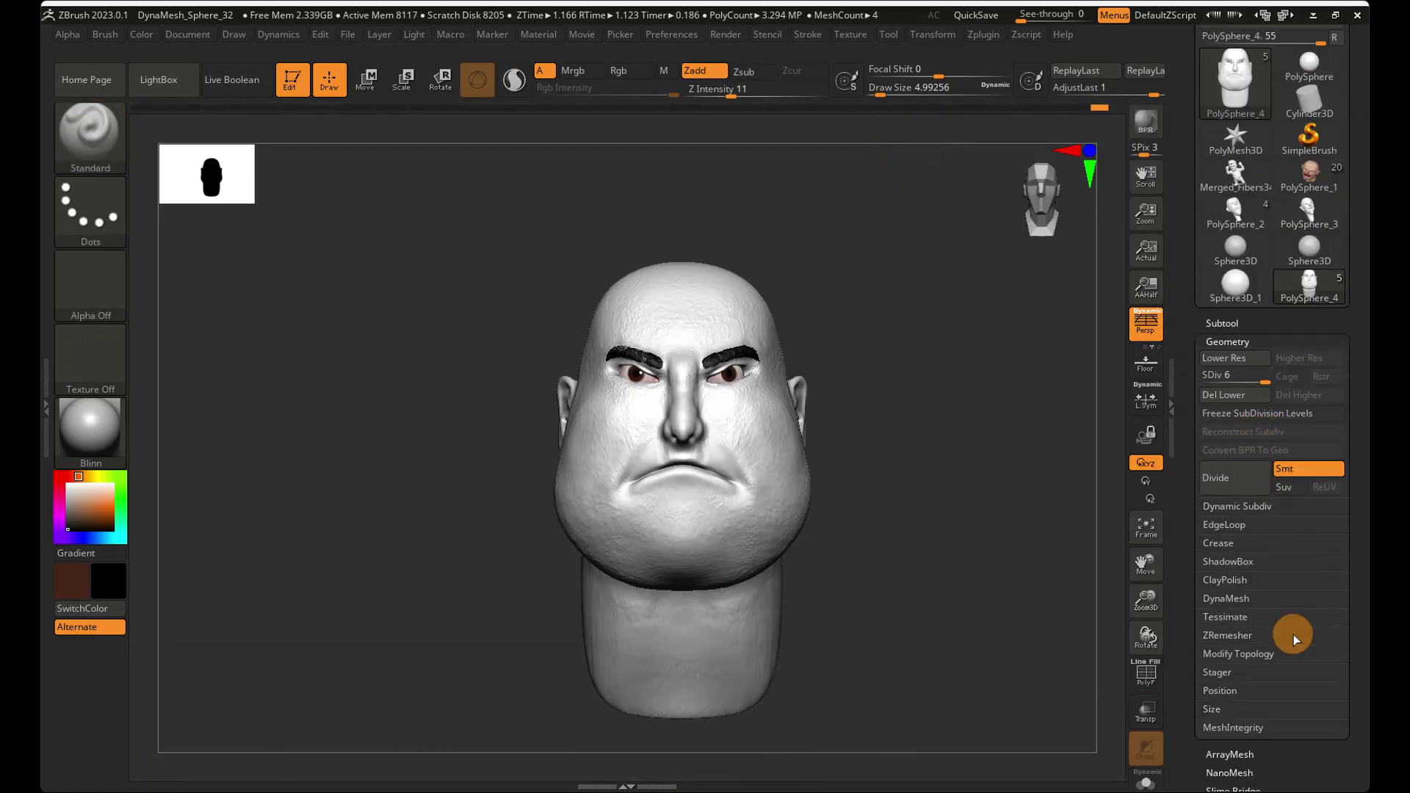
scroll(1290, 630, "down", 3)
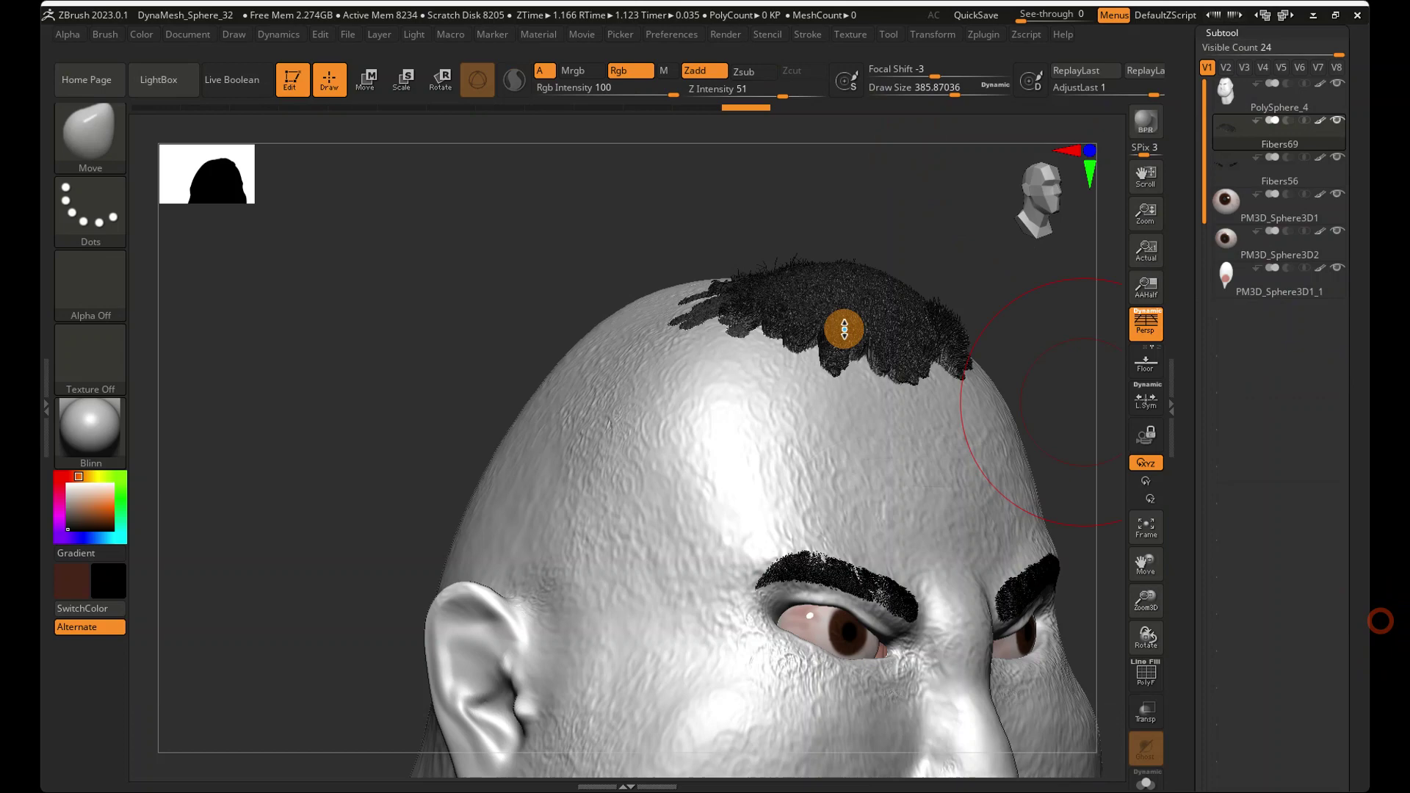
- Reposition the hair fibers vertically on top of the head with the Move gizmo
left_click(367, 77)
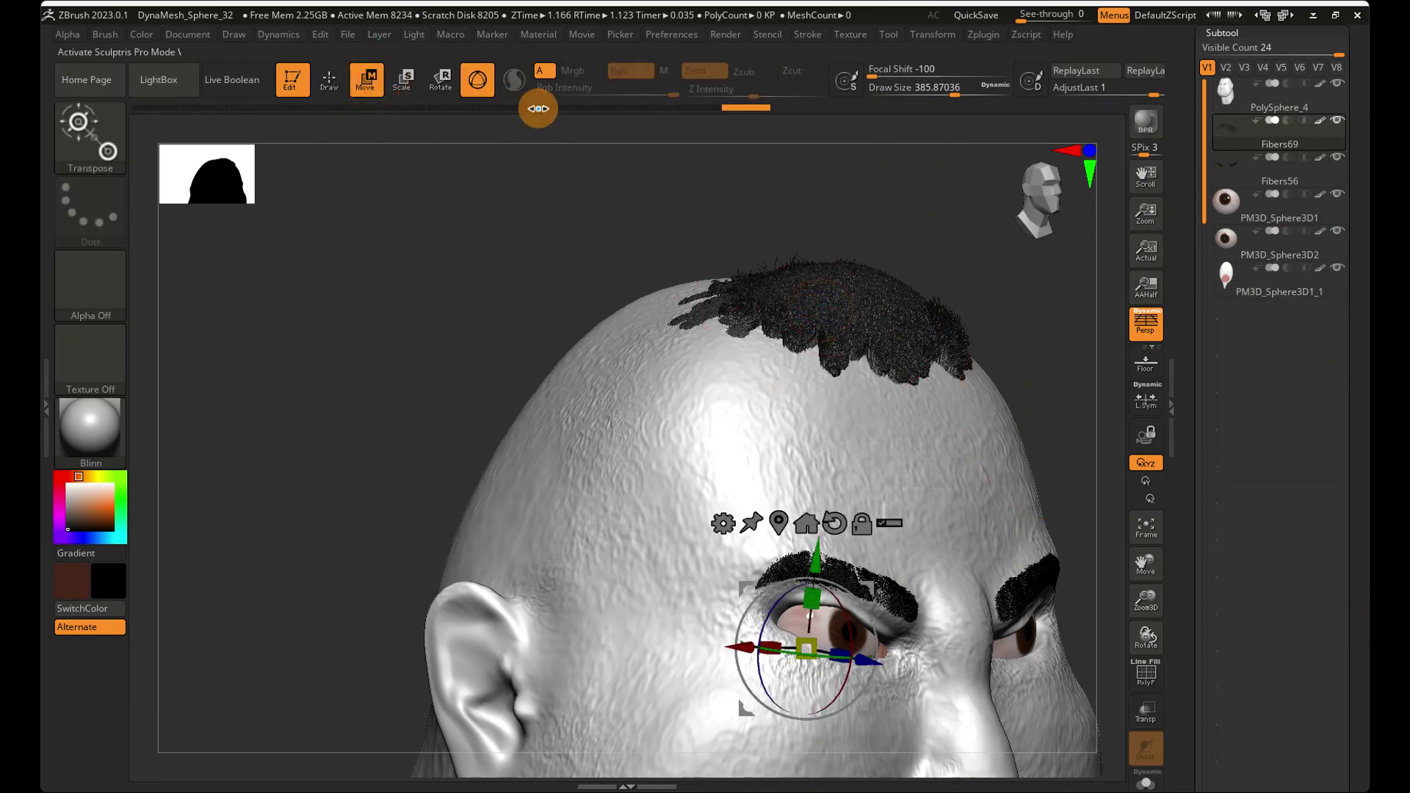
left_click_drag(819, 556, 818, 511)
right_click_drag(711, 300, 898, 490, "ctrl")
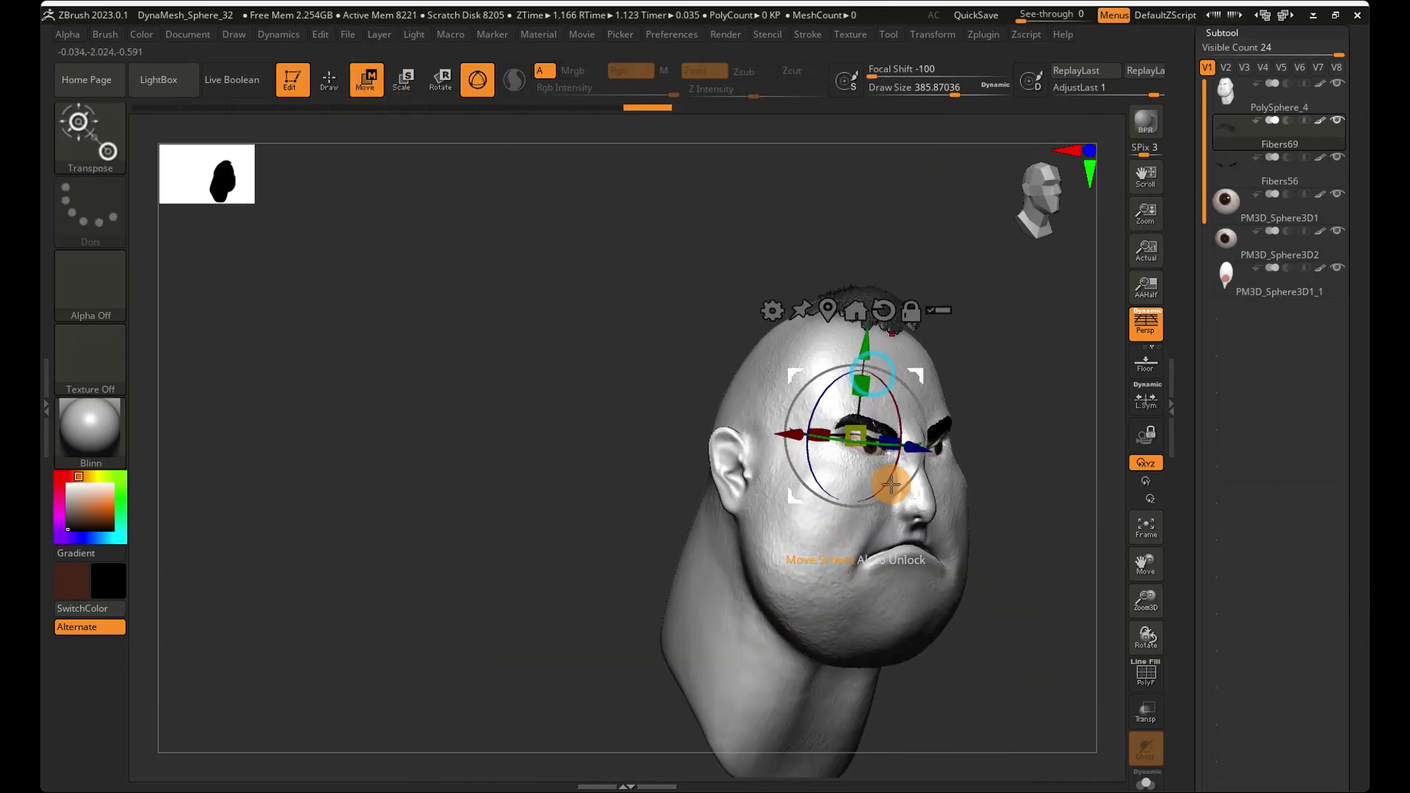
right_click_drag(783, 362, 863, 378)
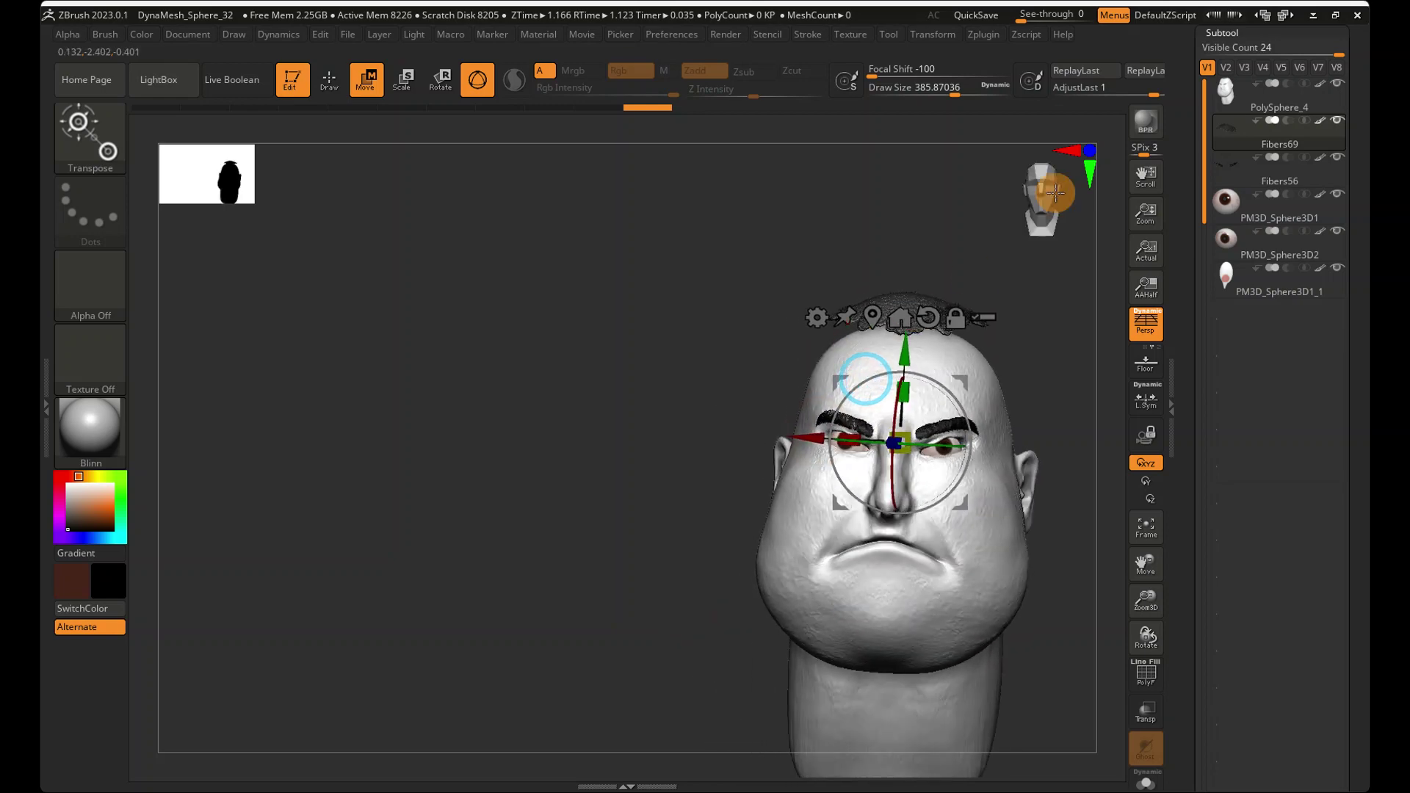
left_click(1059, 194)
left_click_drag(903, 401, 909, 477)
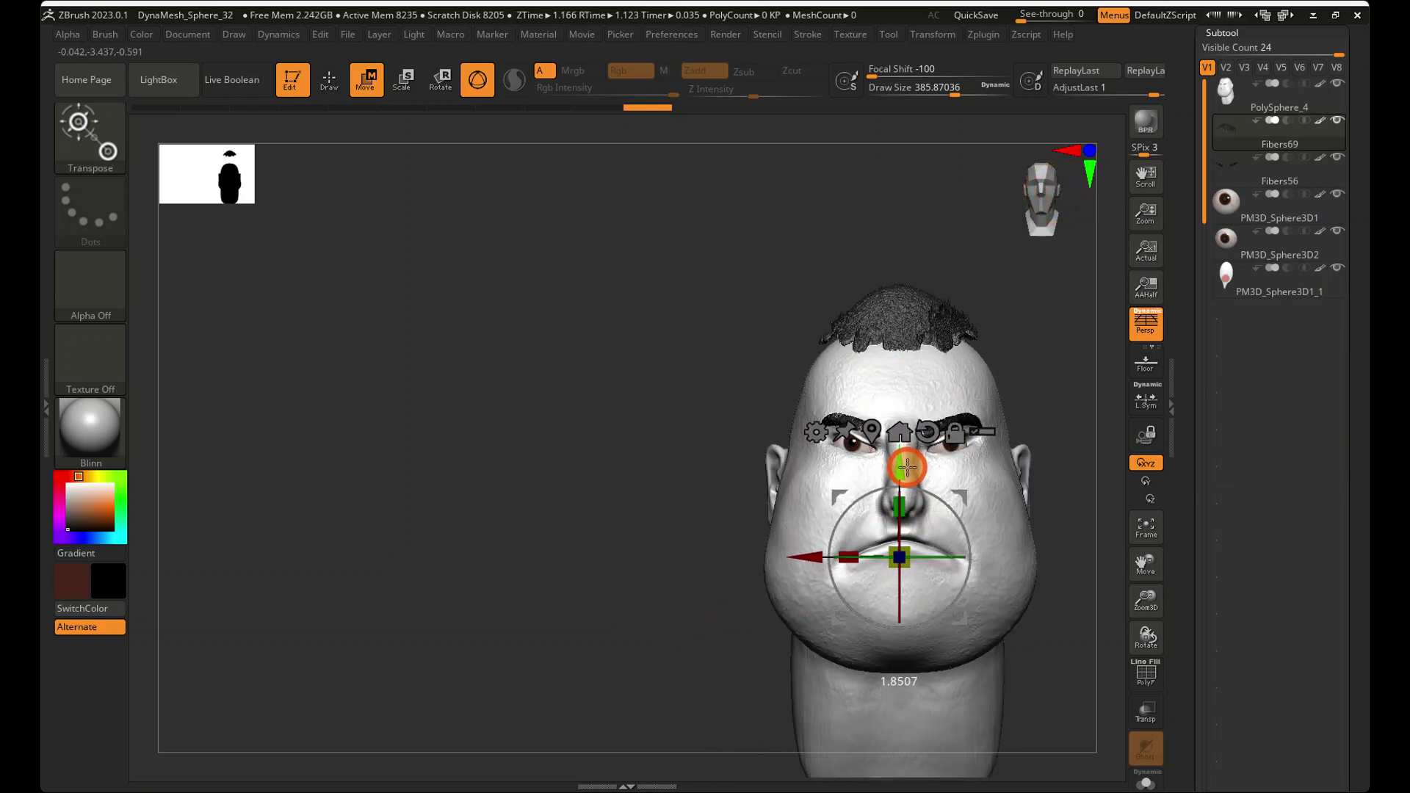
left_click_drag(866, 277, 781, 277)
- Pull the rear edge of the hair fibers into shape with the Move brush at a draw size of about 542
left_click(110, 158)
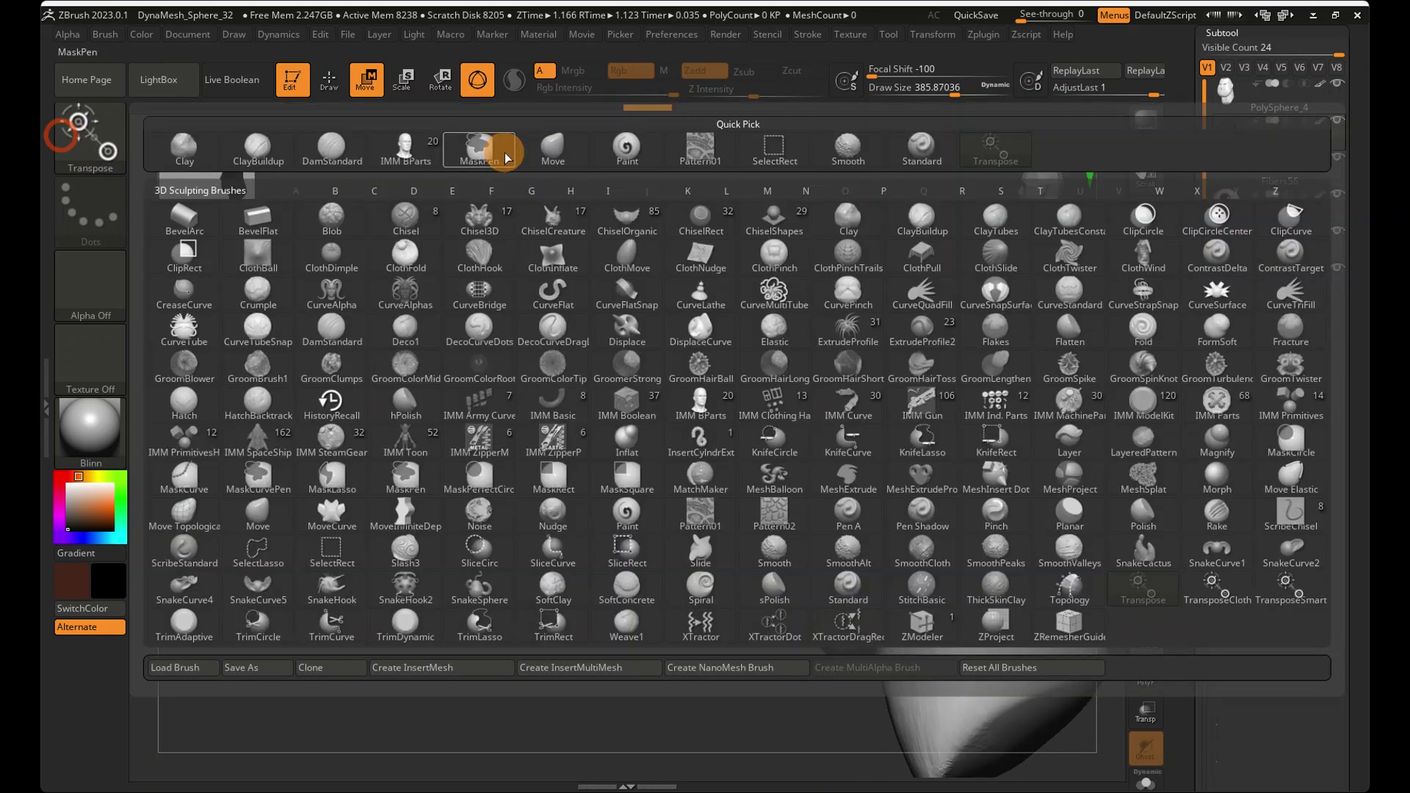
left_click(497, 151)
left_click_drag(955, 93, 968, 91)
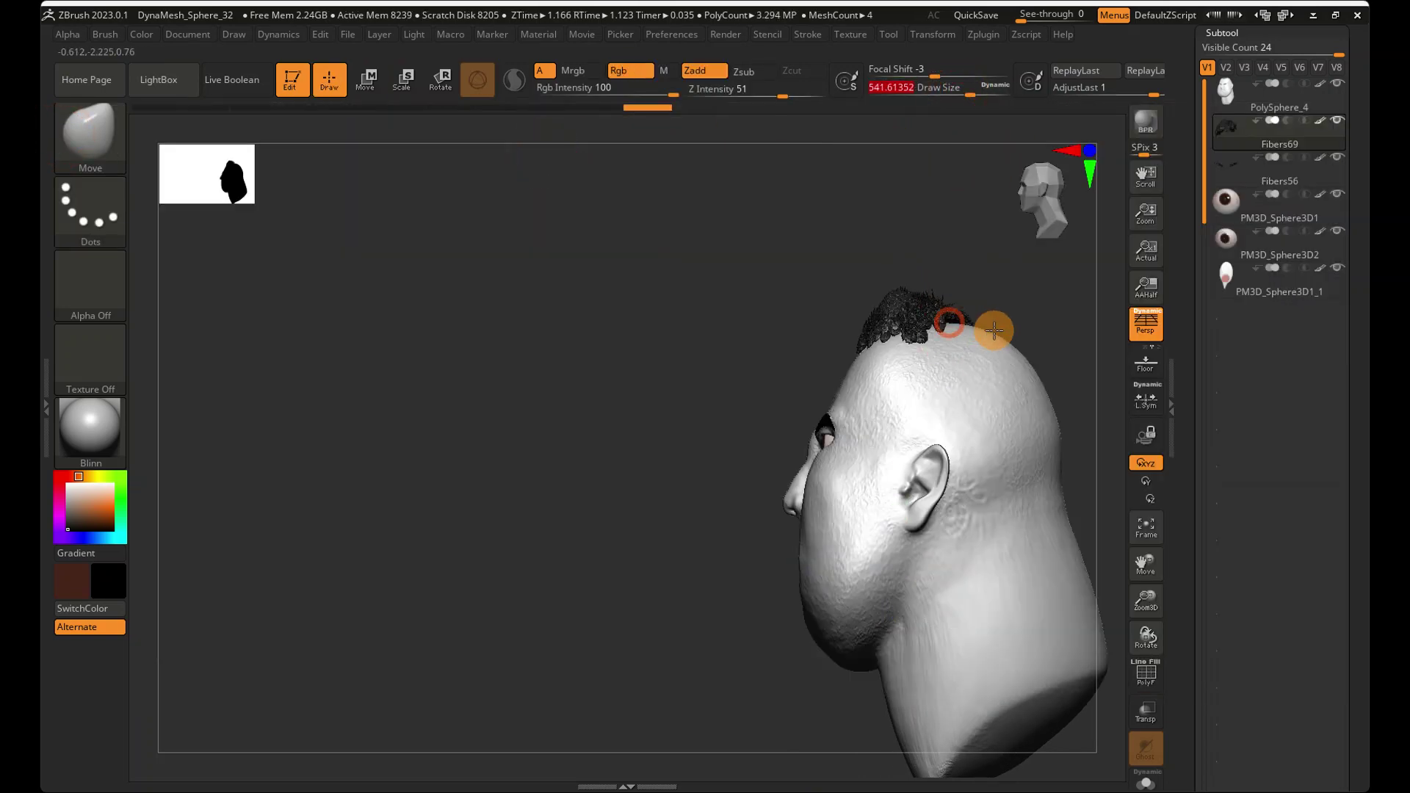
mouse_move(982, 332)
left_mouse_down()
mouse_move(944, 394)
mouse_move(970, 327)
mouse_move(916, 441)
mouse_move(937, 358)
left_mouse_up()
left_click_drag(954, 327, 977, 349)
right_click_drag(966, 356, 1024, 224)
- Shape the crown and the front side edge of the hair with the Move brush at a draw size of about 966
right_click_drag(780, 349, 627, 259)
key("space")
left_click_drag(626, 258, 652, 265)
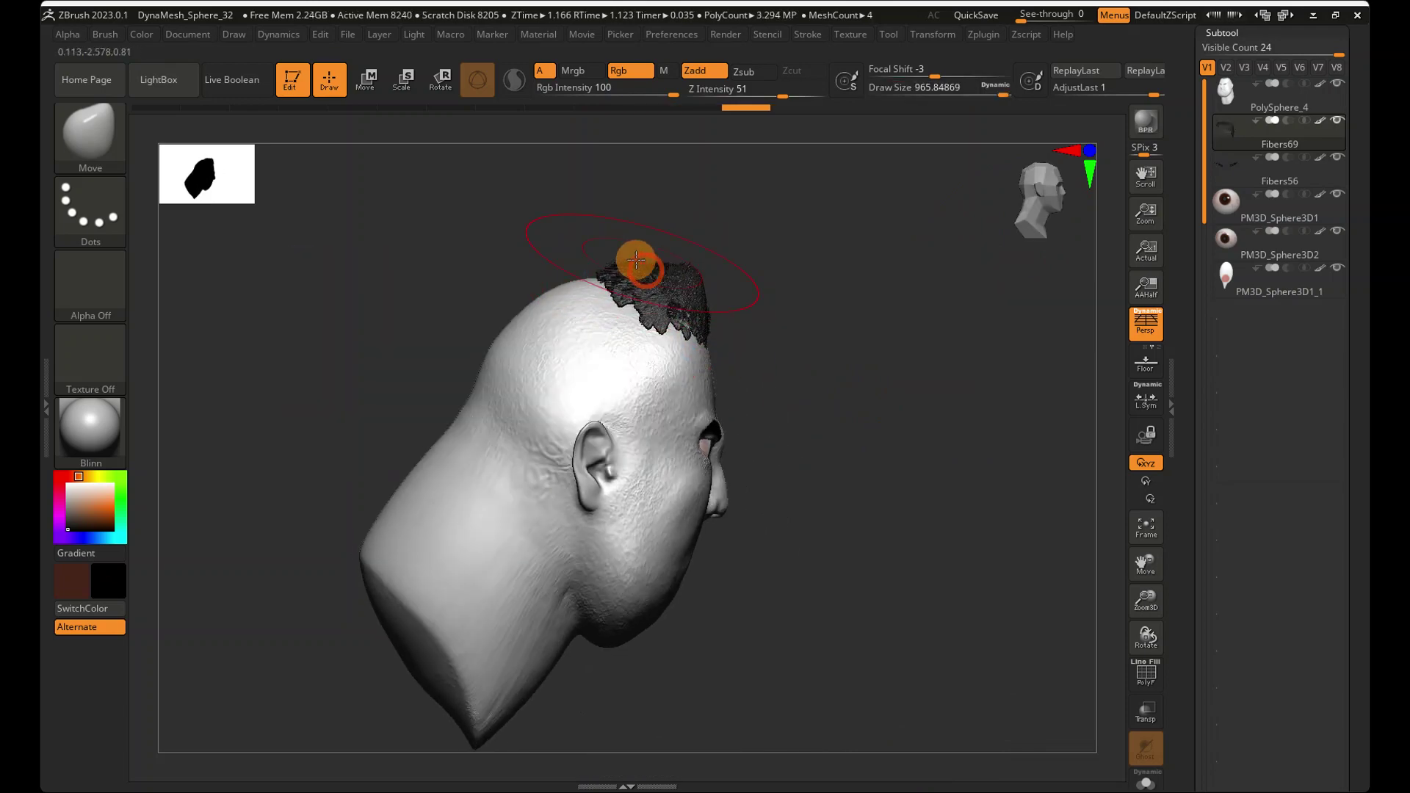
right_click_drag(636, 260, 639, 262)
mouse_move(1025, 242)
left_mouse_down()
mouse_move(989, 212)
mouse_move(1002, 228)
left_mouse_up()
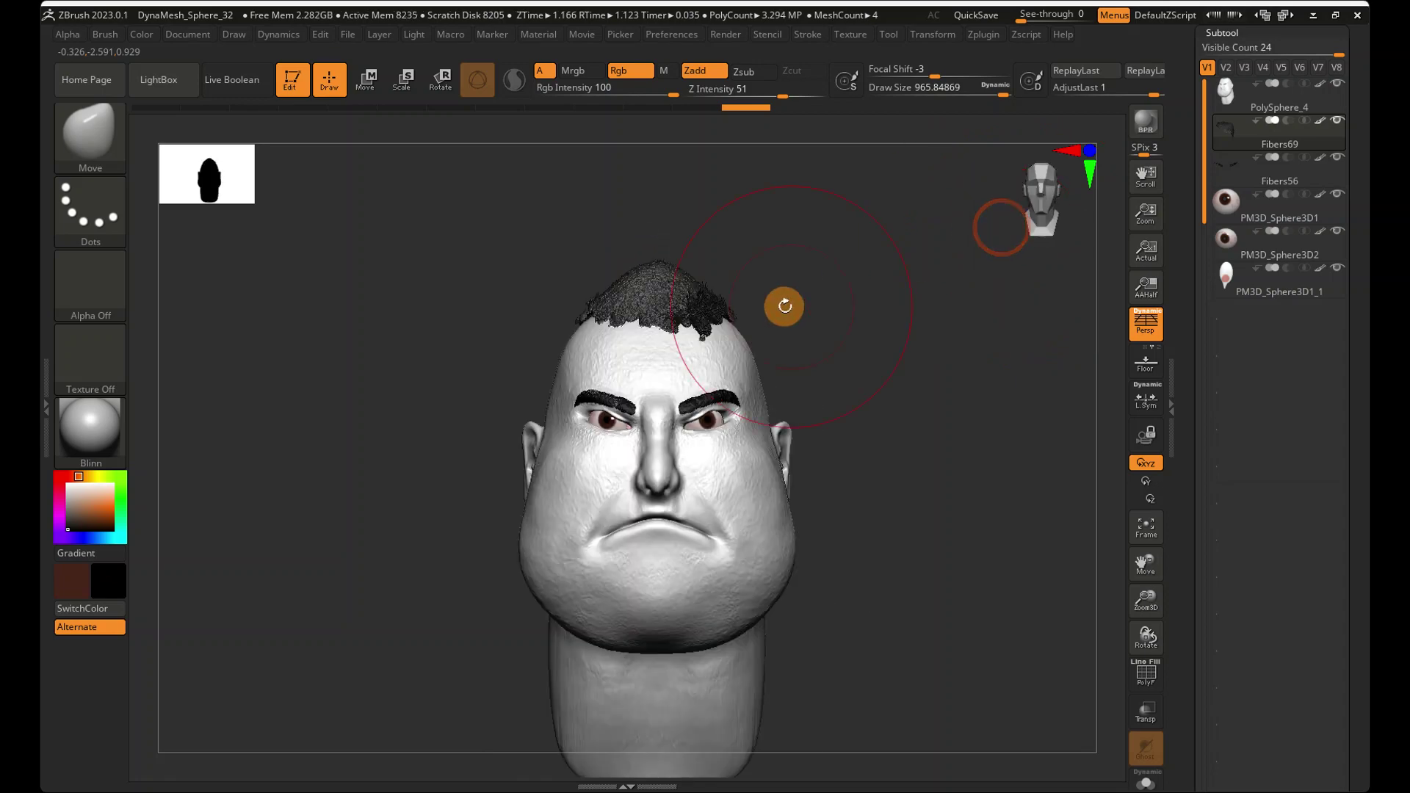
left_click_drag(580, 319, 626, 311)
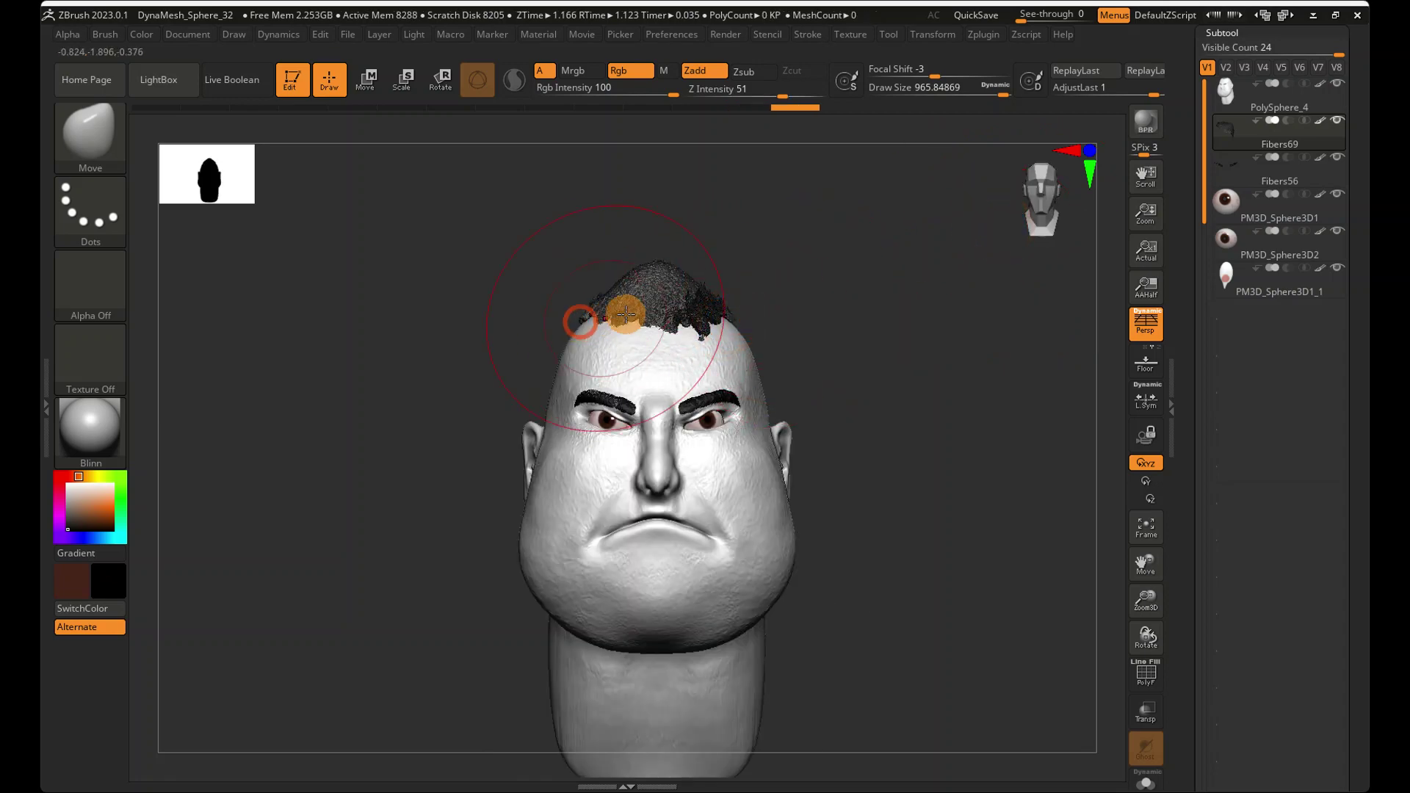
right_click_drag(674, 321, 693, 367, "ctrl")
left_click_drag(696, 365, 711, 358, "shift")
right_click_drag(753, 325, 1004, 220)
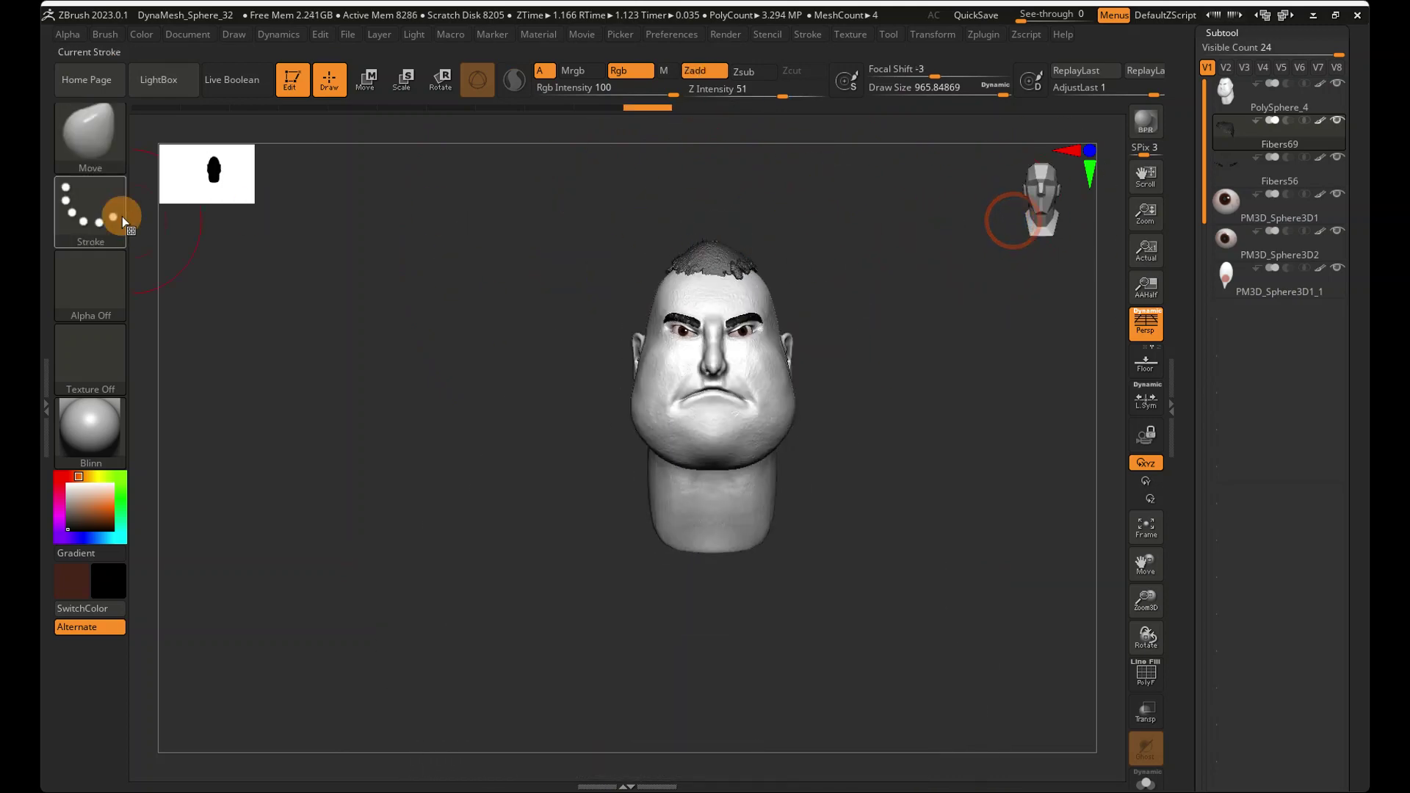
- Paint the hair fibers black with the Paint brush at an RGB intensity of 100
left_click(89, 136)
left_click(621, 156)
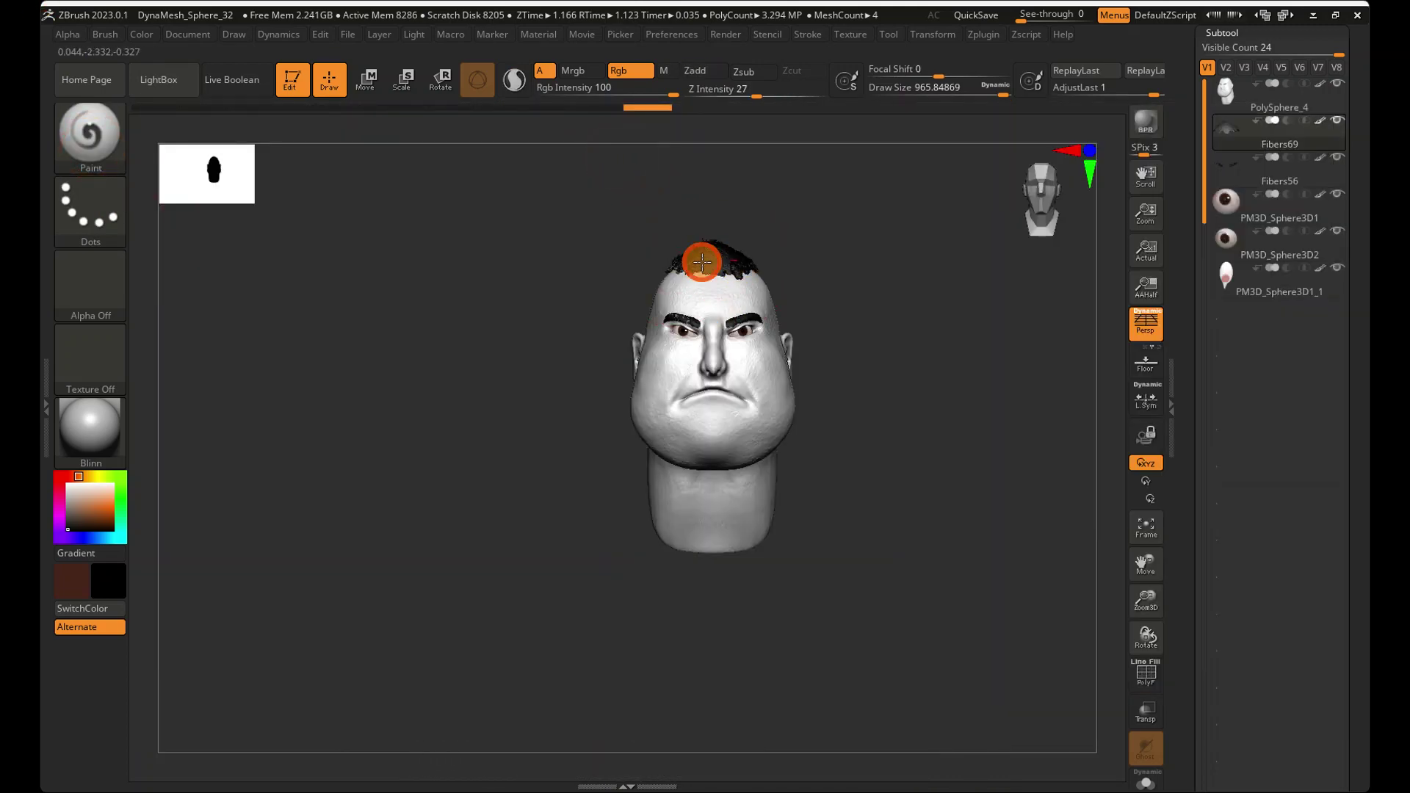
mouse_move(568, 286)
right_mouse_down()
mouse_move(738, 260)
mouse_move(633, 270)
right_mouse_up()
- Refine the front hairline and tufts with the Move brush at a draw size of about 372
left_click(90, 132)
left_click(573, 153)
right_click_drag(952, 331, 794, 199, "ctrl")
right_click_drag(794, 199, 827, 395, "alt")
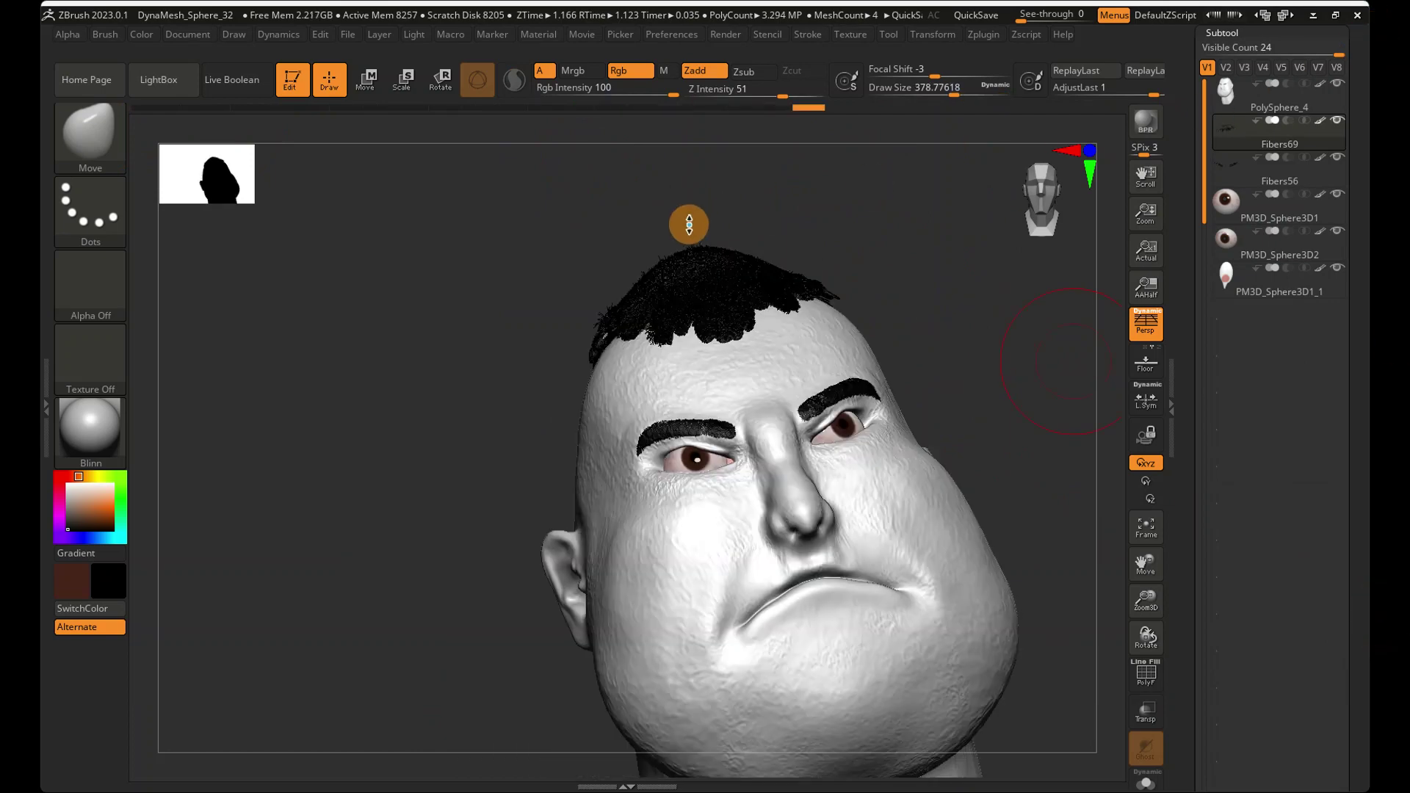
left_click_drag(955, 88, 931, 105)
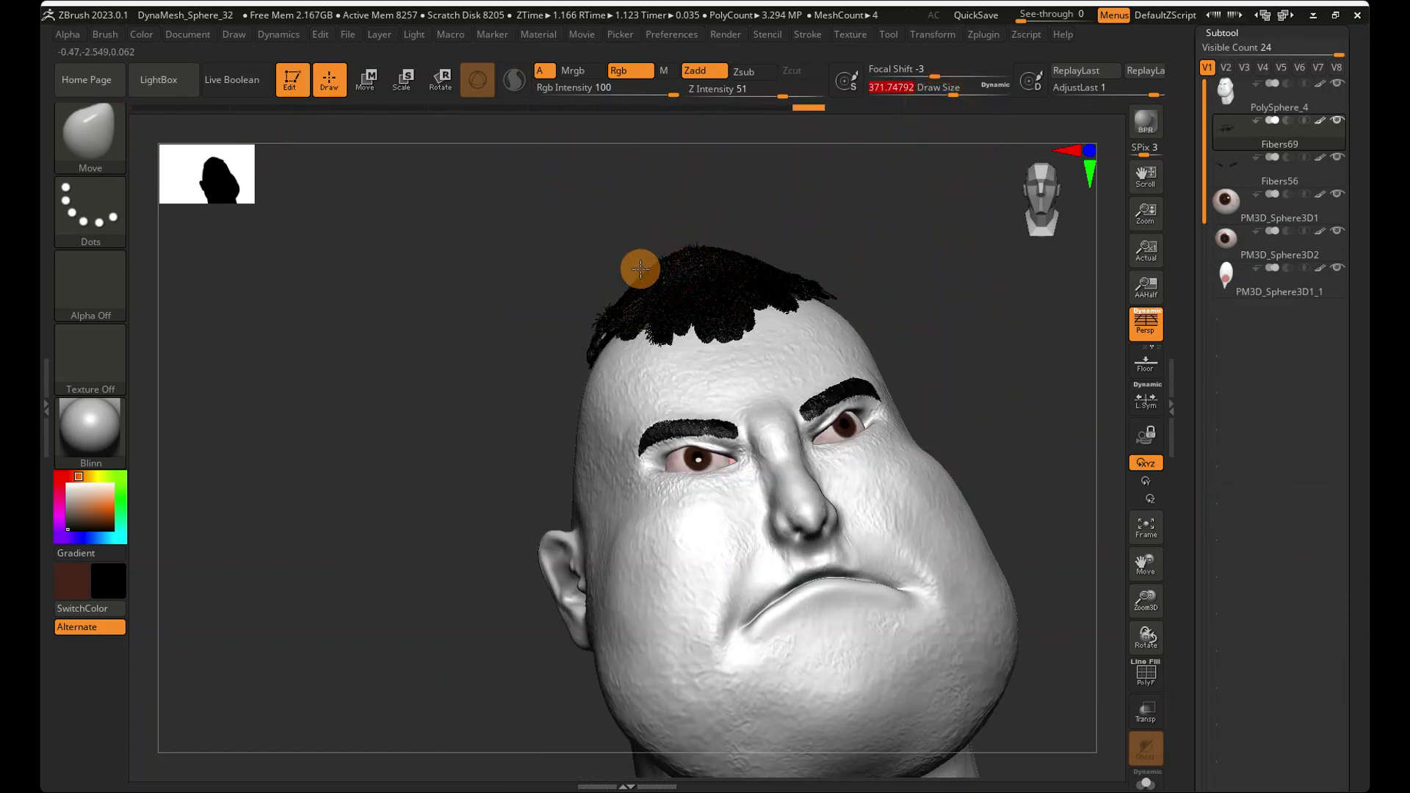
left_click(1050, 207)
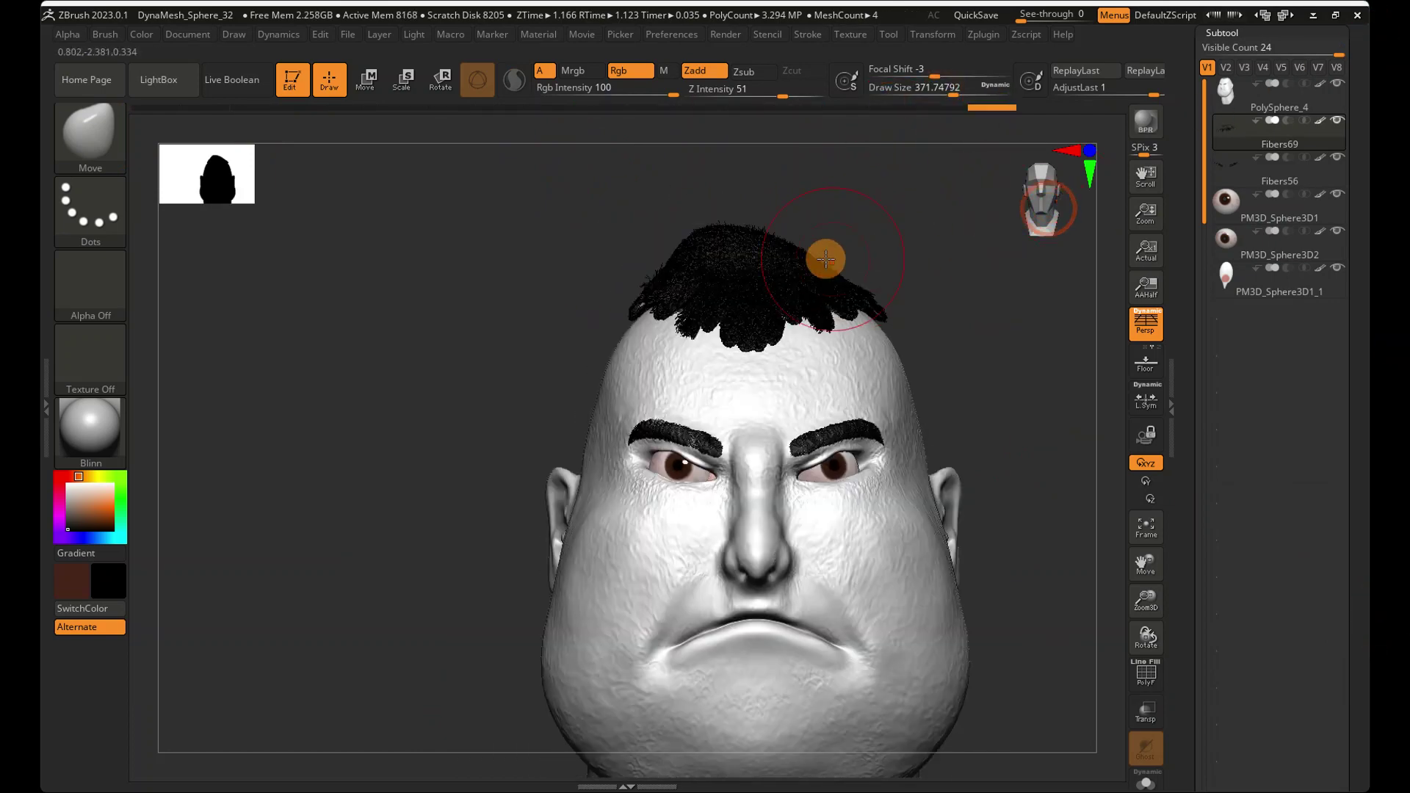
- Adjust the sides and crown of the hair from several angles with the Move brush
right_click_drag(808, 260, 852, 252)
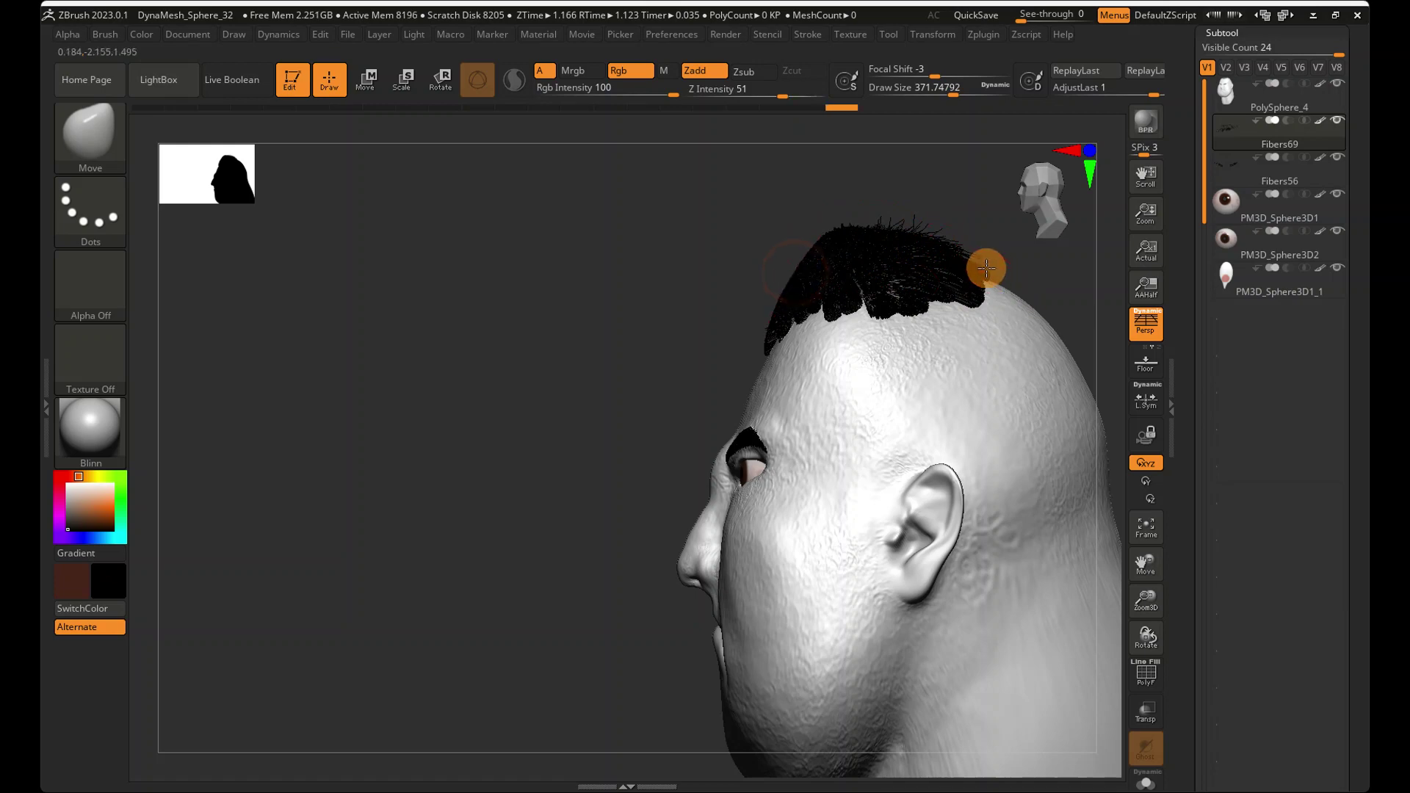
right_click_drag(985, 355, 710, 350)
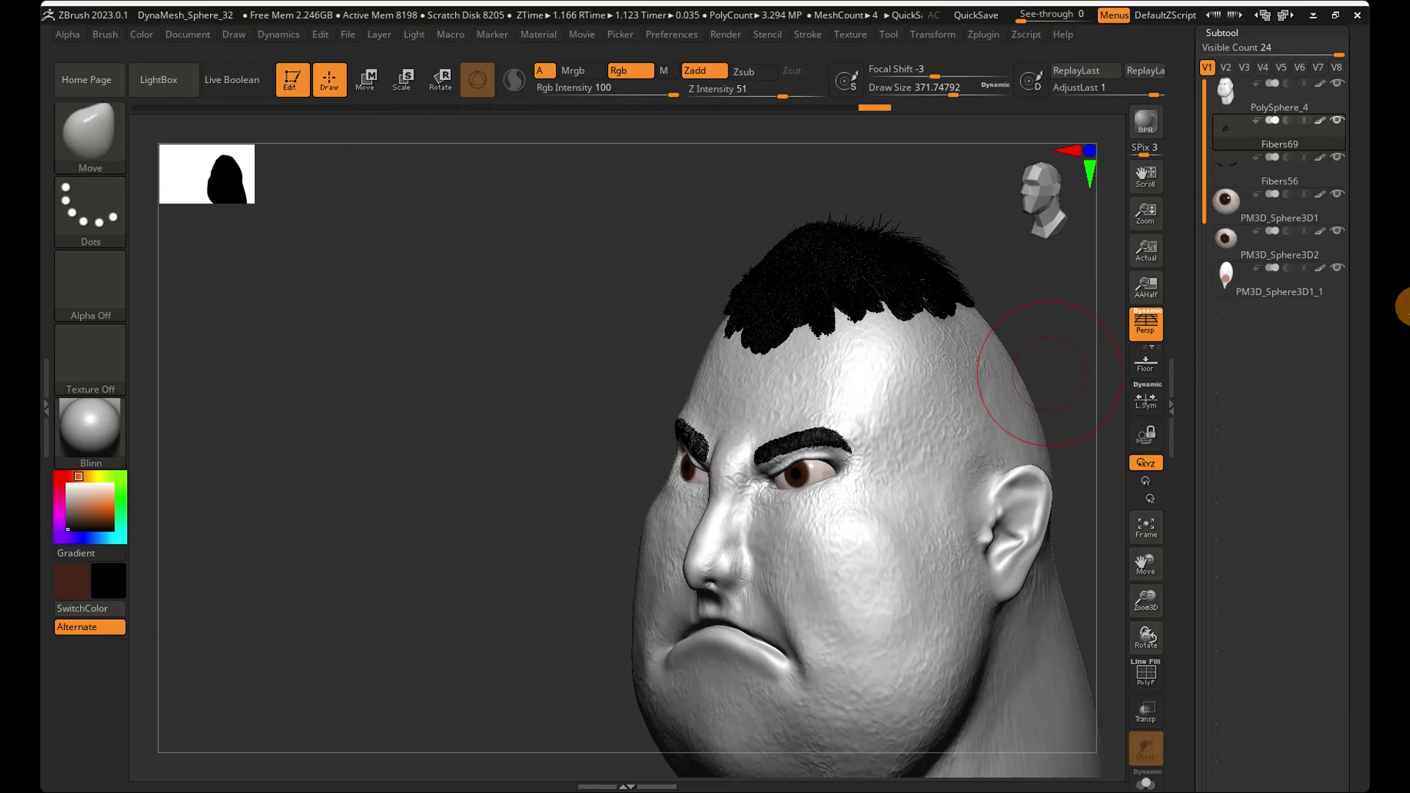
right_click_drag(625, 250, 682, 255)
left_click(1035, 214)
right_click_drag(989, 318, 929, 334, "alt")
right_click_drag(951, 334, 614, 293, "alt")
left_click(167, 110)
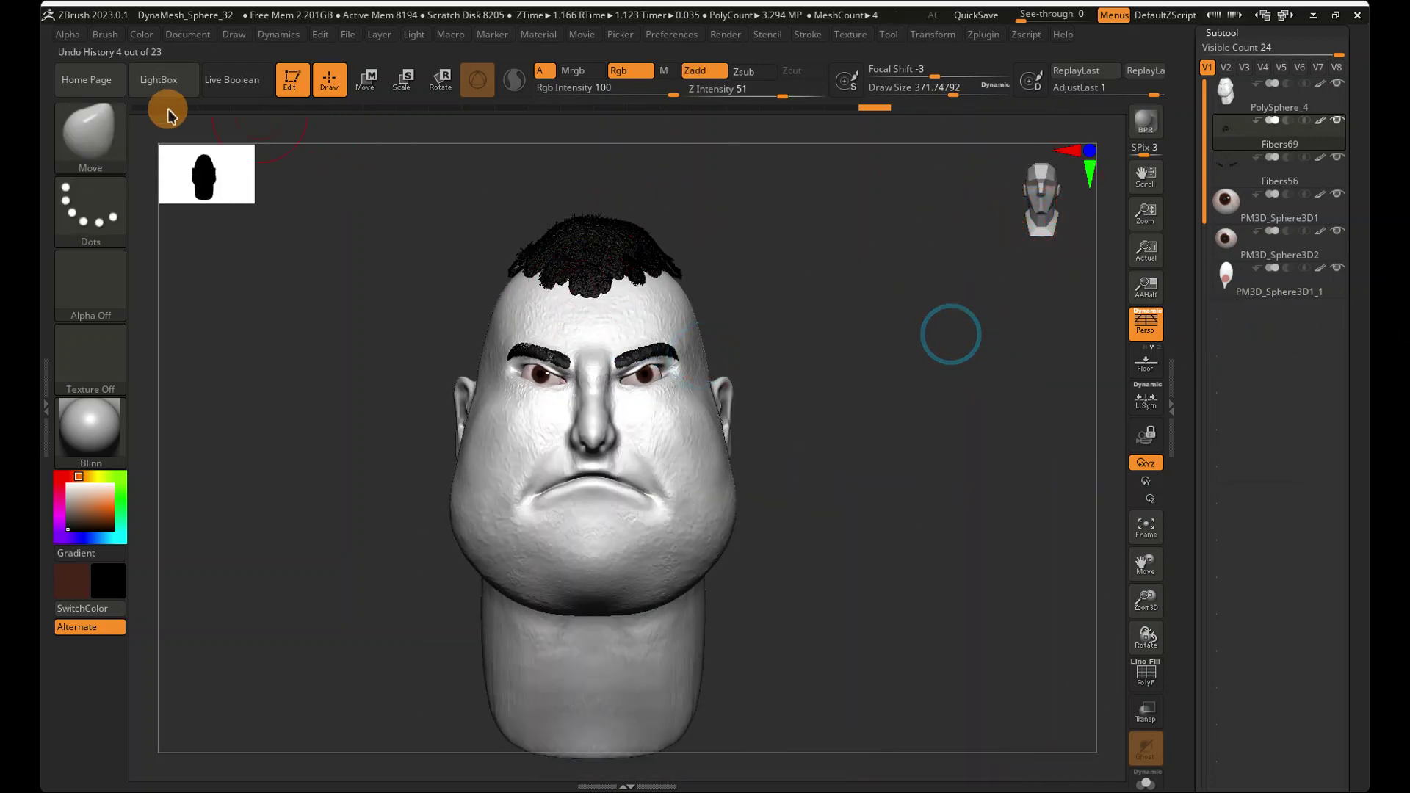
- Texture the lower chin of the PolySphere_4 head with the Pattern01 brush at a draw size of about 94 and smooth the pattern down
left_click(101, 166)
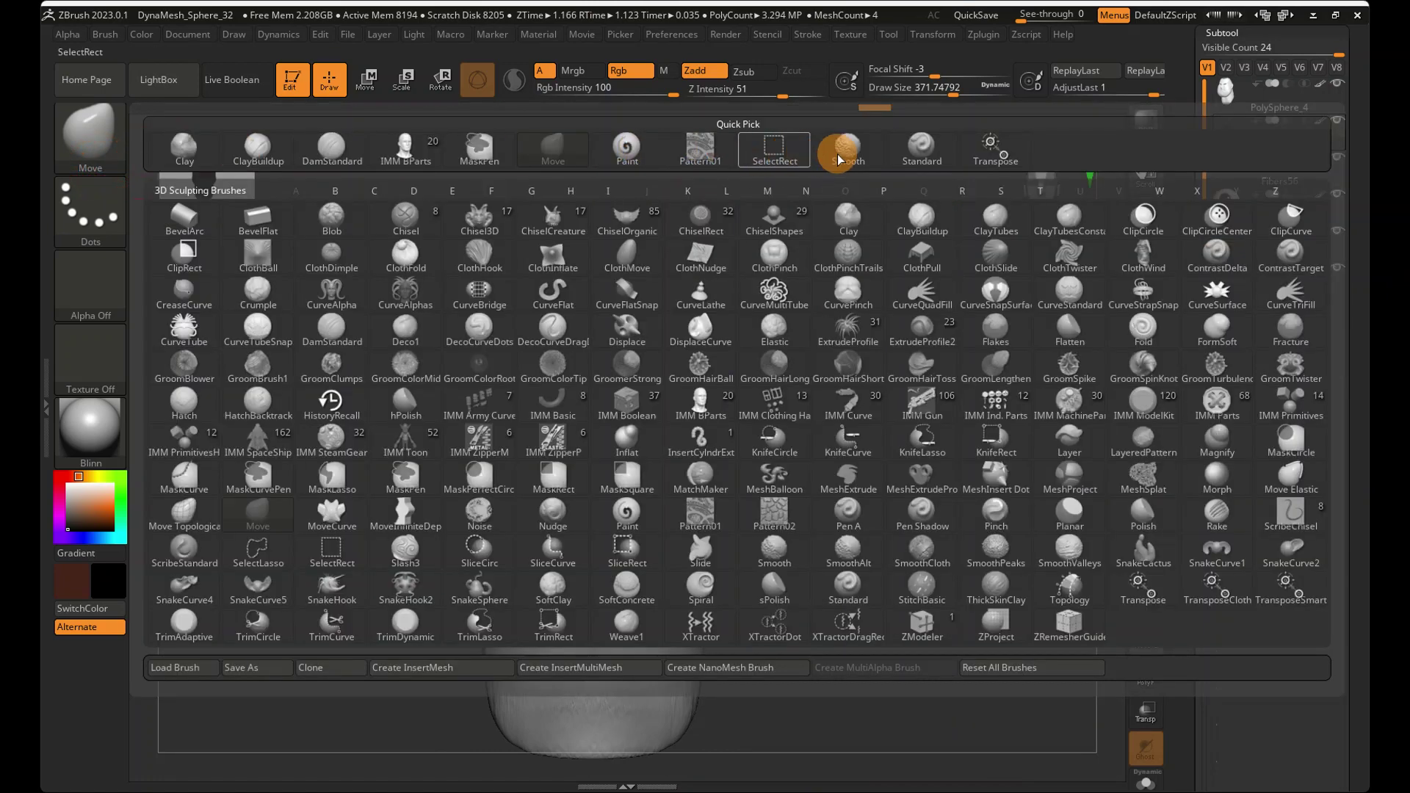
left_click(708, 154)
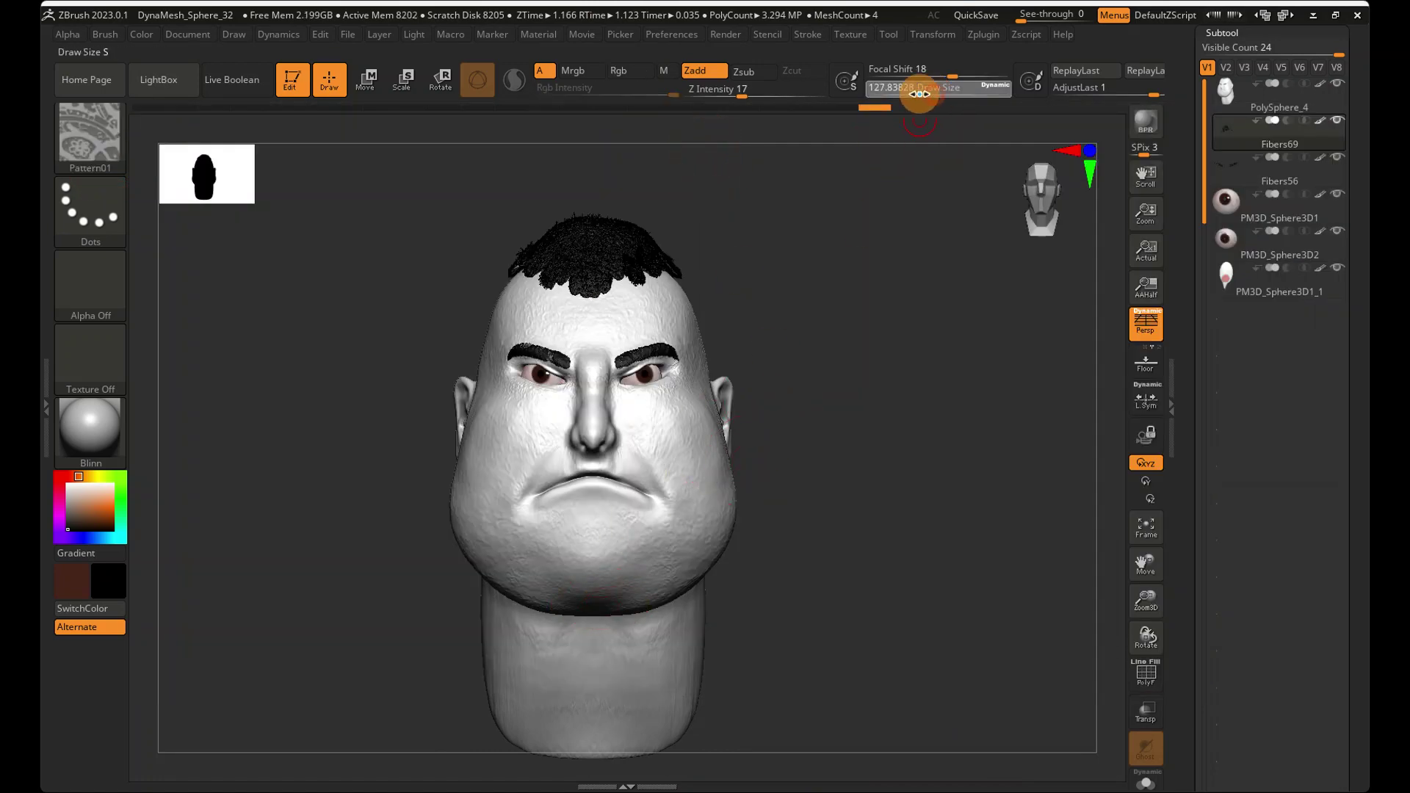
left_click(1220, 104)
right_click_drag(695, 475, 520, 591, "ctrl")
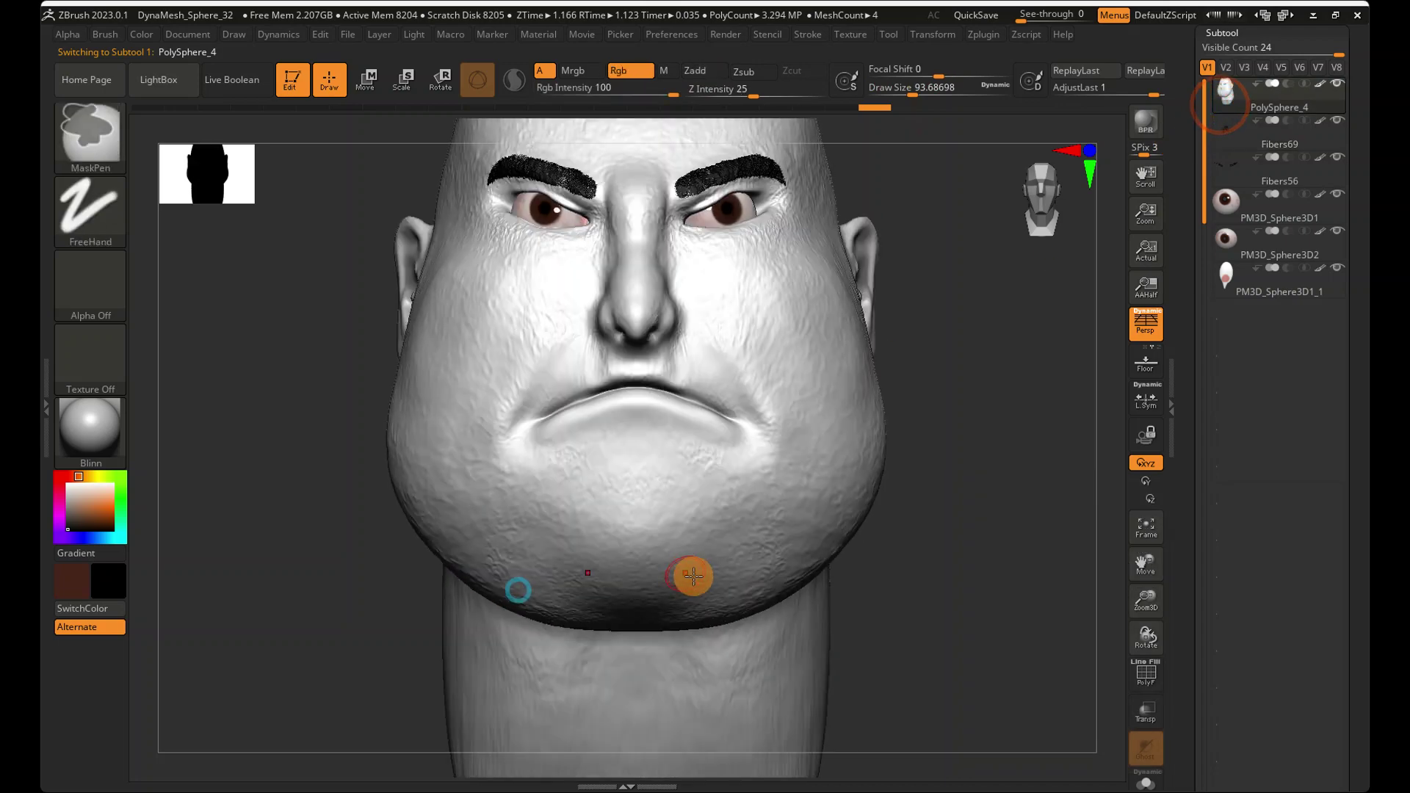
mouse_move(693, 576)
left_mouse_down()
mouse_move(667, 592)
mouse_move(570, 573)
left_mouse_up()
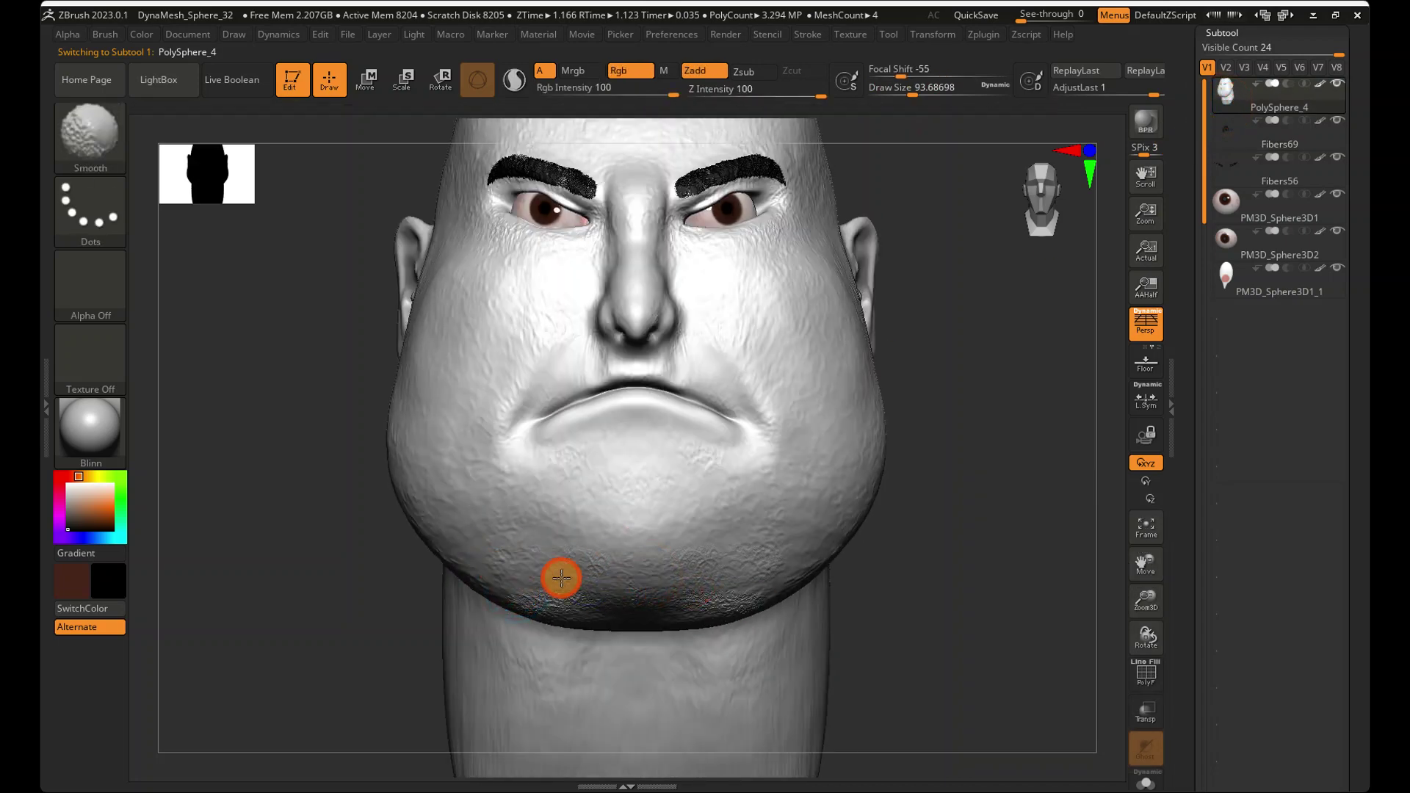
left_click_drag(490, 600, 555, 608, "shift")
- Soften the skin pattern along the jawline and under the chin with the Smooth brush
mouse_move(557, 573)
right_mouse_down()
mouse_move(570, 465)
mouse_move(509, 418)
mouse_move(575, 504)
mouse_move(585, 389)
right_mouse_up()
mouse_move(582, 447)
right_mouse_down()
mouse_move(661, 609)
mouse_move(665, 345)
right_mouse_up()
right_click_drag(671, 421, 610, 526)
left_click_drag(575, 577, 633, 574, "shift")
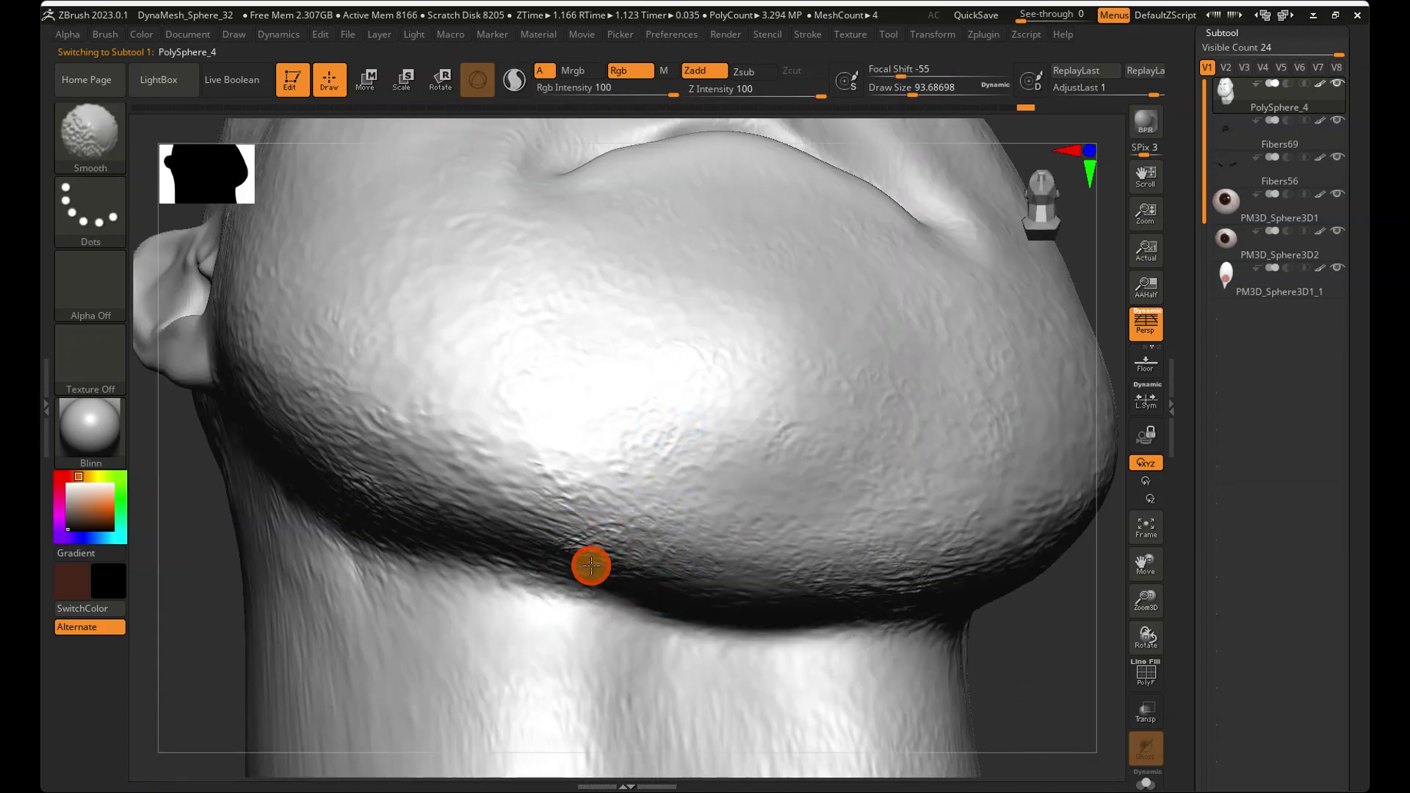
left_click_drag(546, 566, 635, 537, "shift")
mouse_move(734, 455)
right_mouse_down()
mouse_move(690, 520)
mouse_move(711, 653)
right_mouse_up()
left_click(1049, 221)
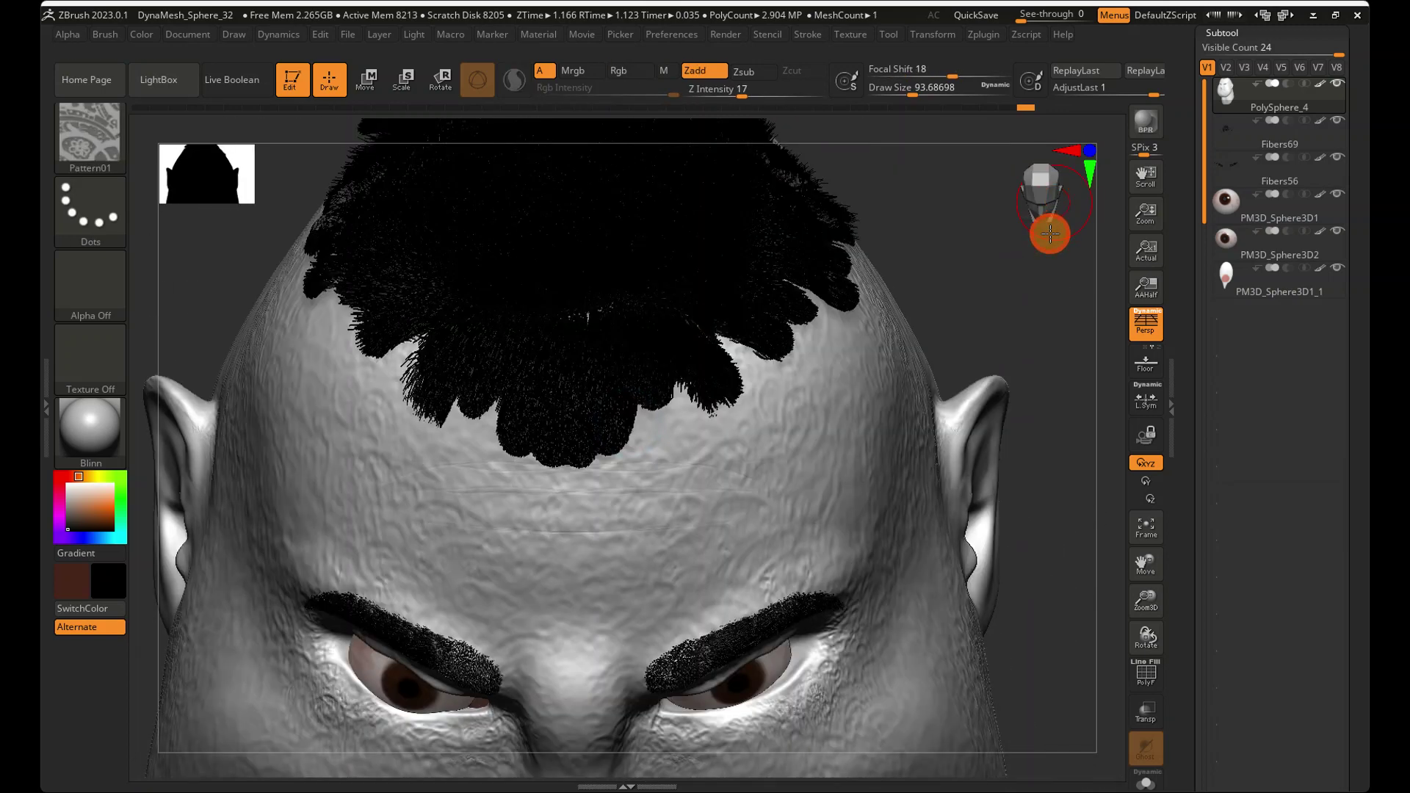
- Reshape the forehead and temple of the PolySphere_4 head in side view with the Move brush at a draw size of about 372
left_click(109, 135)
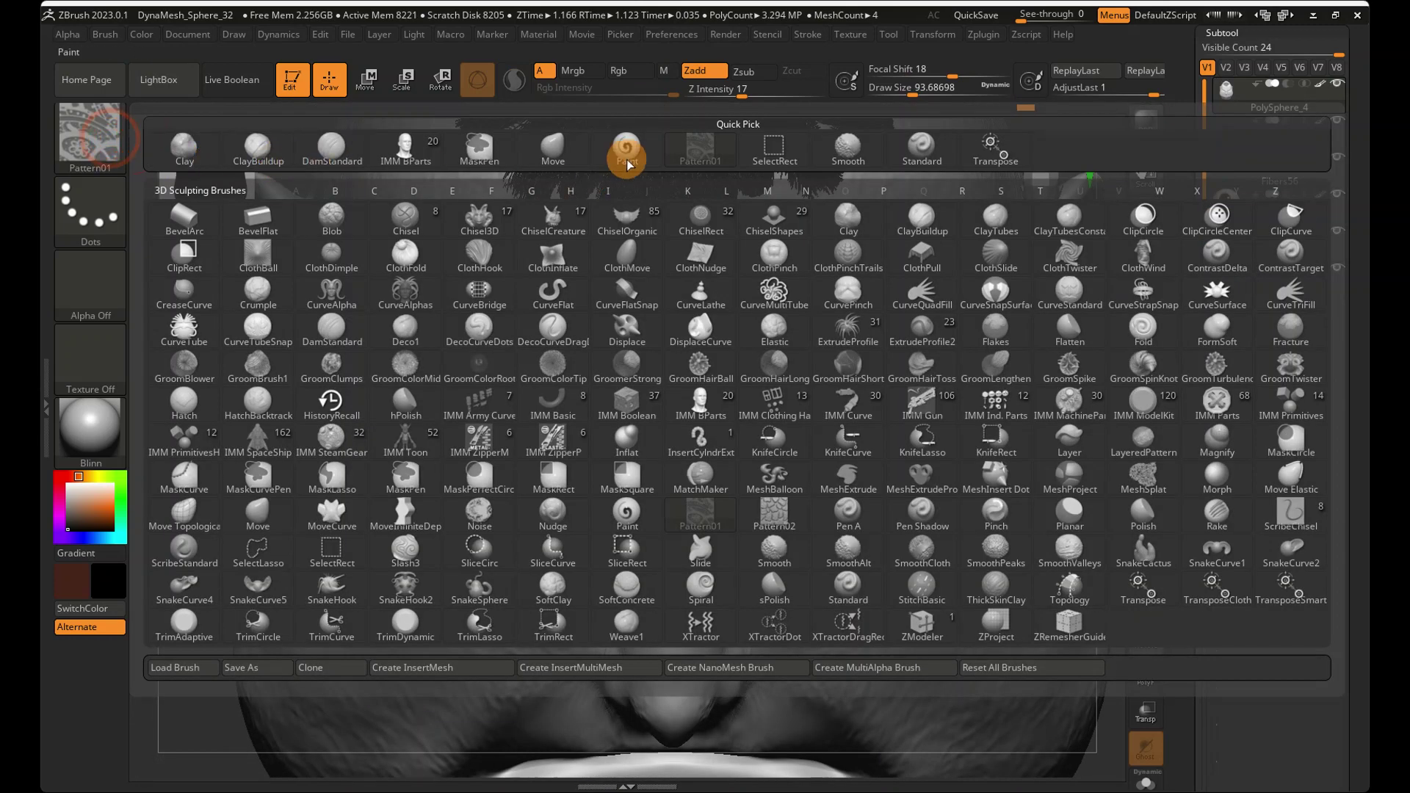
left_click(529, 148)
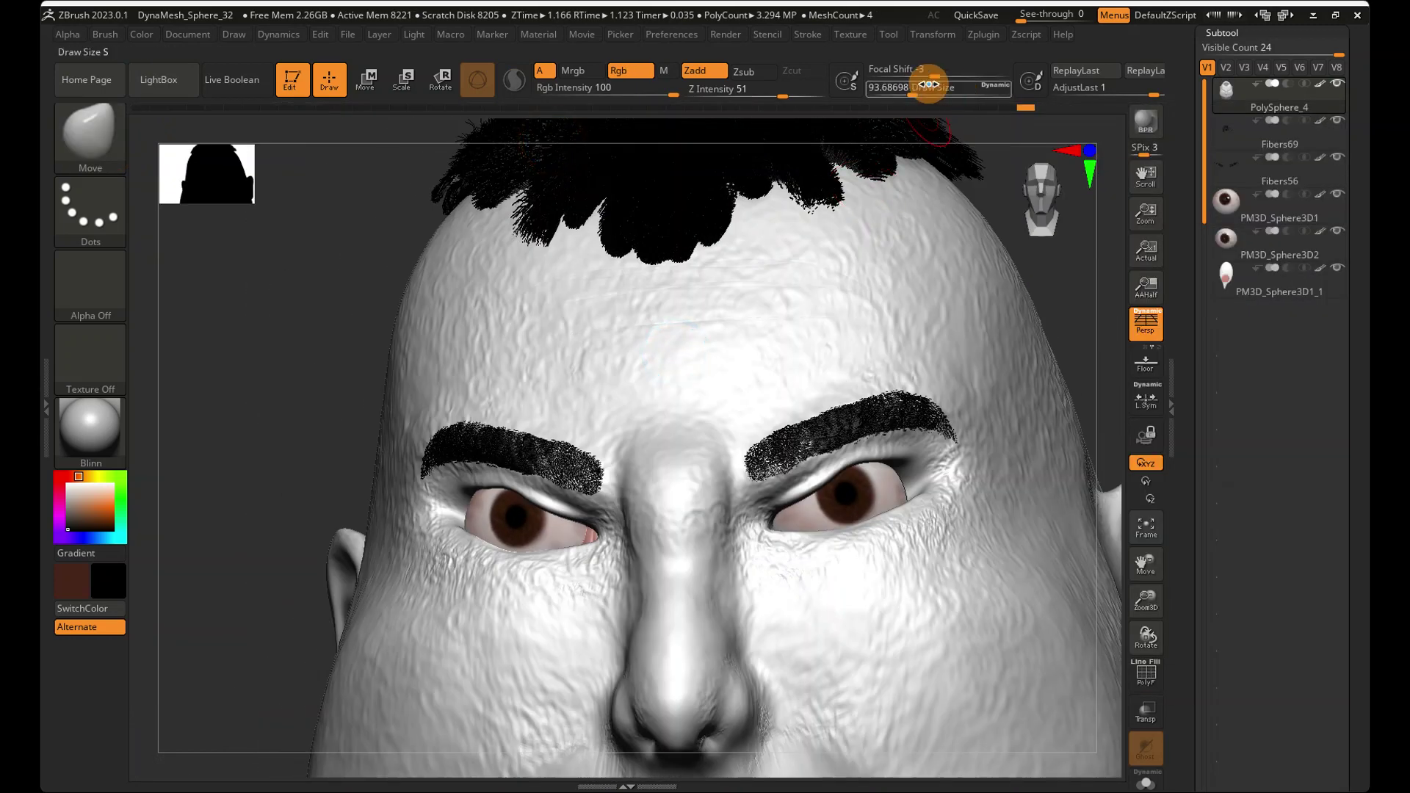
left_click_drag(937, 90, 947, 89)
left_click(1045, 193)
right_click_drag(448, 302, 544, 340, "ctrl")
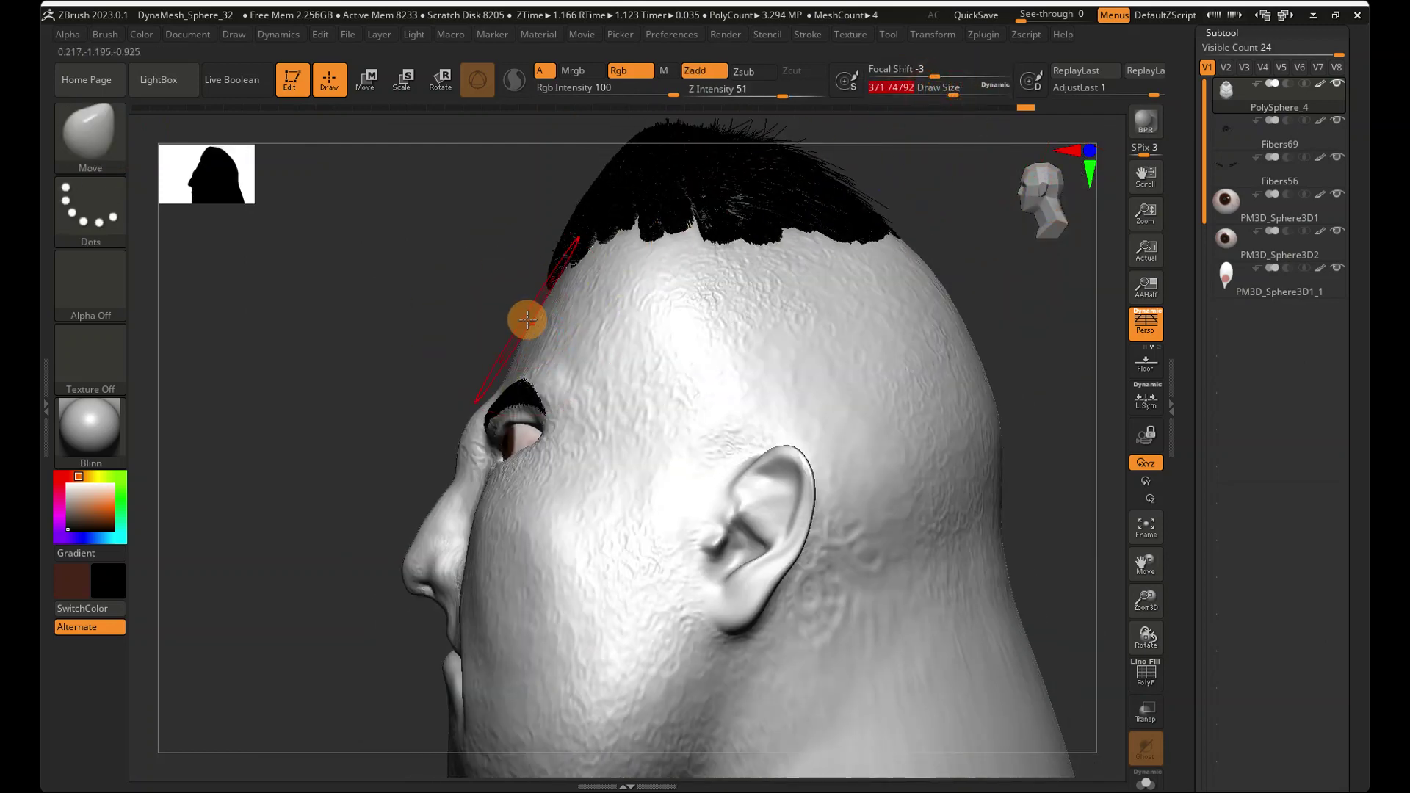
left_click_drag(534, 320, 547, 333)
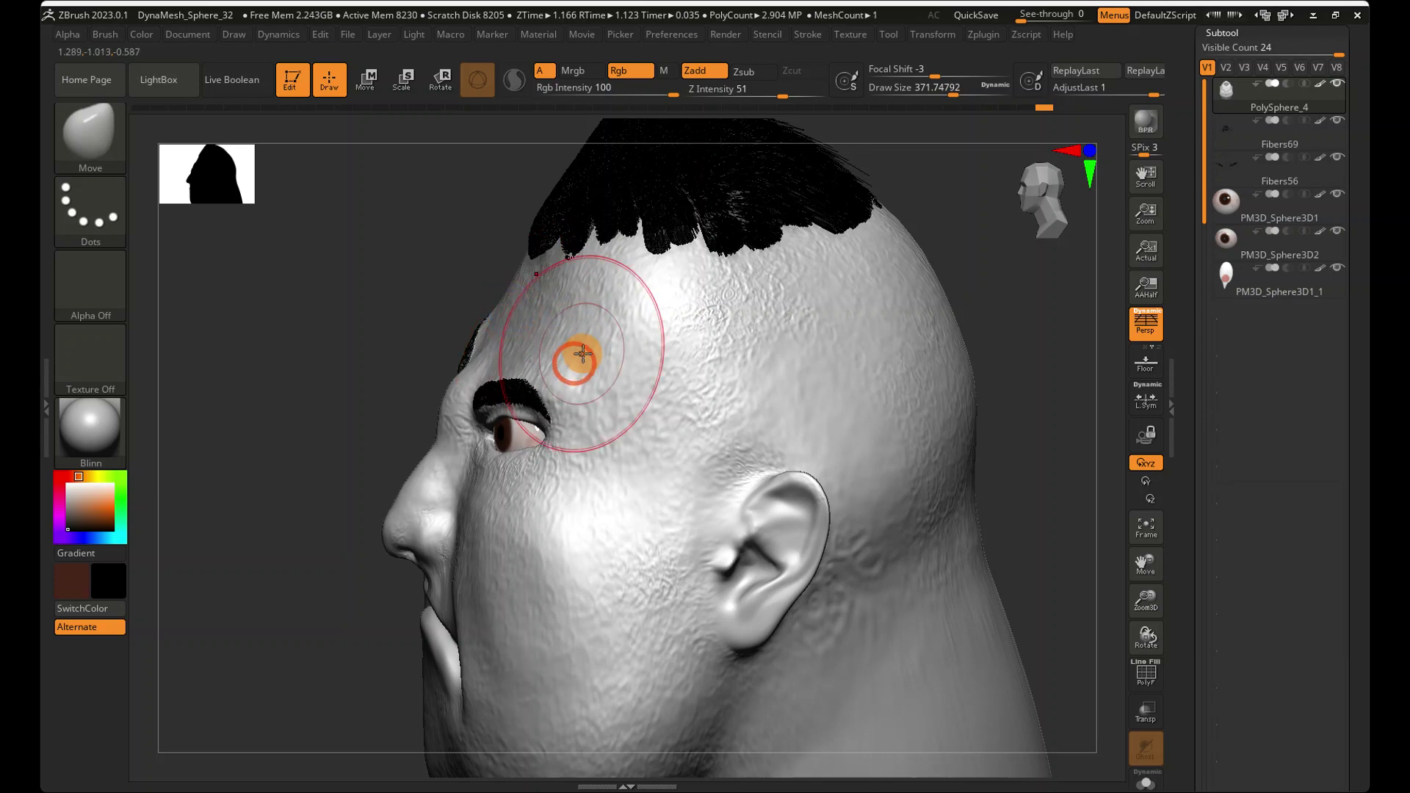
mouse_move(602, 328)
left_mouse_down()
mouse_move(542, 308)
mouse_move(941, 310)
mouse_move(1039, 210)
mouse_move(1064, 220)
mouse_move(897, 448)
left_mouse_up()
left_click_drag(590, 365, 522, 384)
right_click_drag(514, 357, 526, 371)
mouse_move(532, 324)
right_mouse_down()
mouse_move(494, 242)
mouse_move(522, 318)
right_mouse_up()
- Adjust the upper head and brow contours from several angles with the Move brush
right_click_drag(985, 199, 1022, 199)
left_click_drag(1022, 198, 1027, 231)
right_click_drag(690, 308, 774, 306, "ctrl")
mouse_move(852, 287)
left_mouse_down()
mouse_move(982, 214)
mouse_move(985, 285)
left_mouse_up()
right_click_drag(957, 359, 717, 421, "alt")
right_click_drag(602, 443, 654, 438)
right_click_drag(517, 437, 655, 371, "ctrl")
right_click_drag(542, 267, 697, 357, "ctrl")
left_click_drag(623, 338, 621, 344)
mouse_move(635, 345)
right_mouse_down()
mouse_move(648, 362)
mouse_move(652, 340)
right_mouse_up()
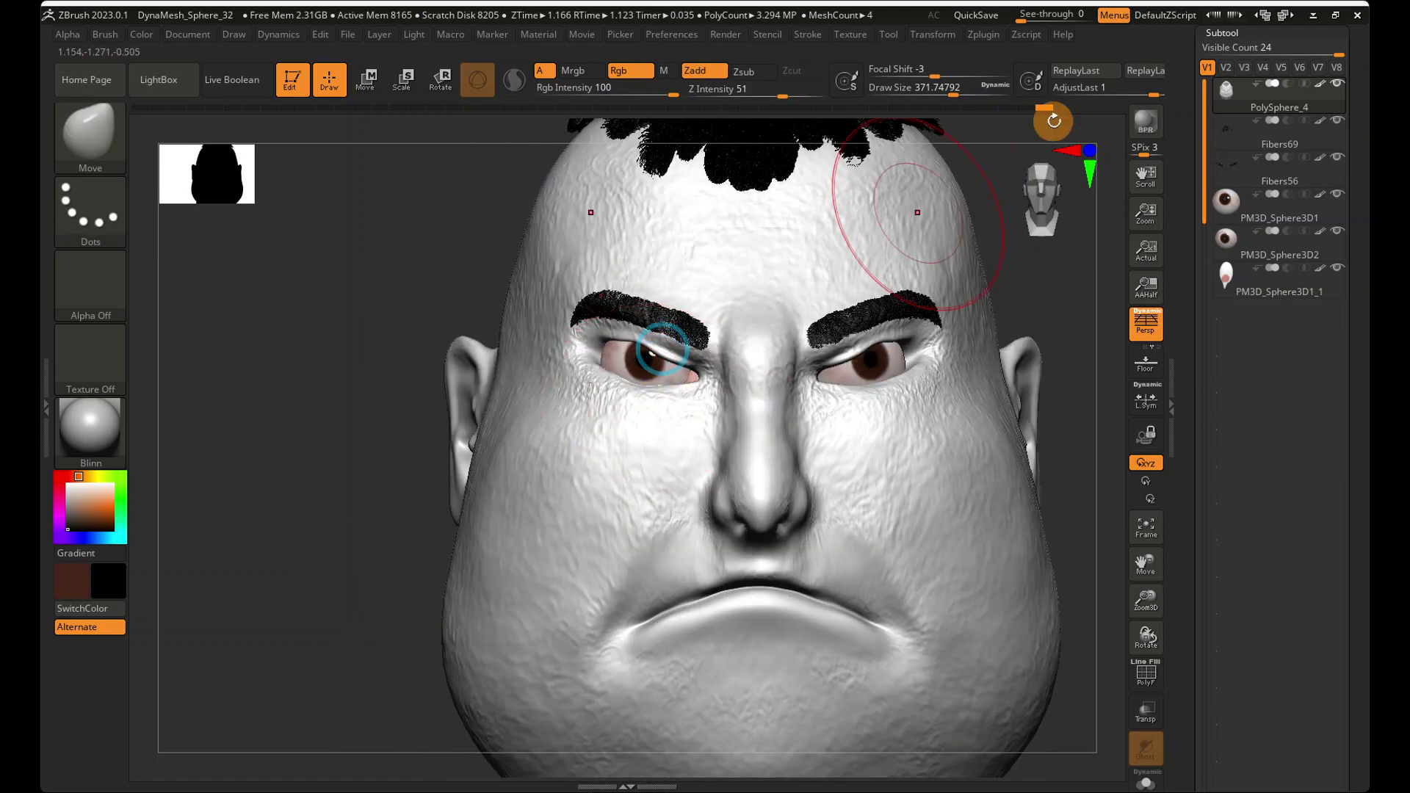
- Nudge the mouth shape with the Move brush at a draw size of about 207
left_click_drag(953, 93, 945, 94)
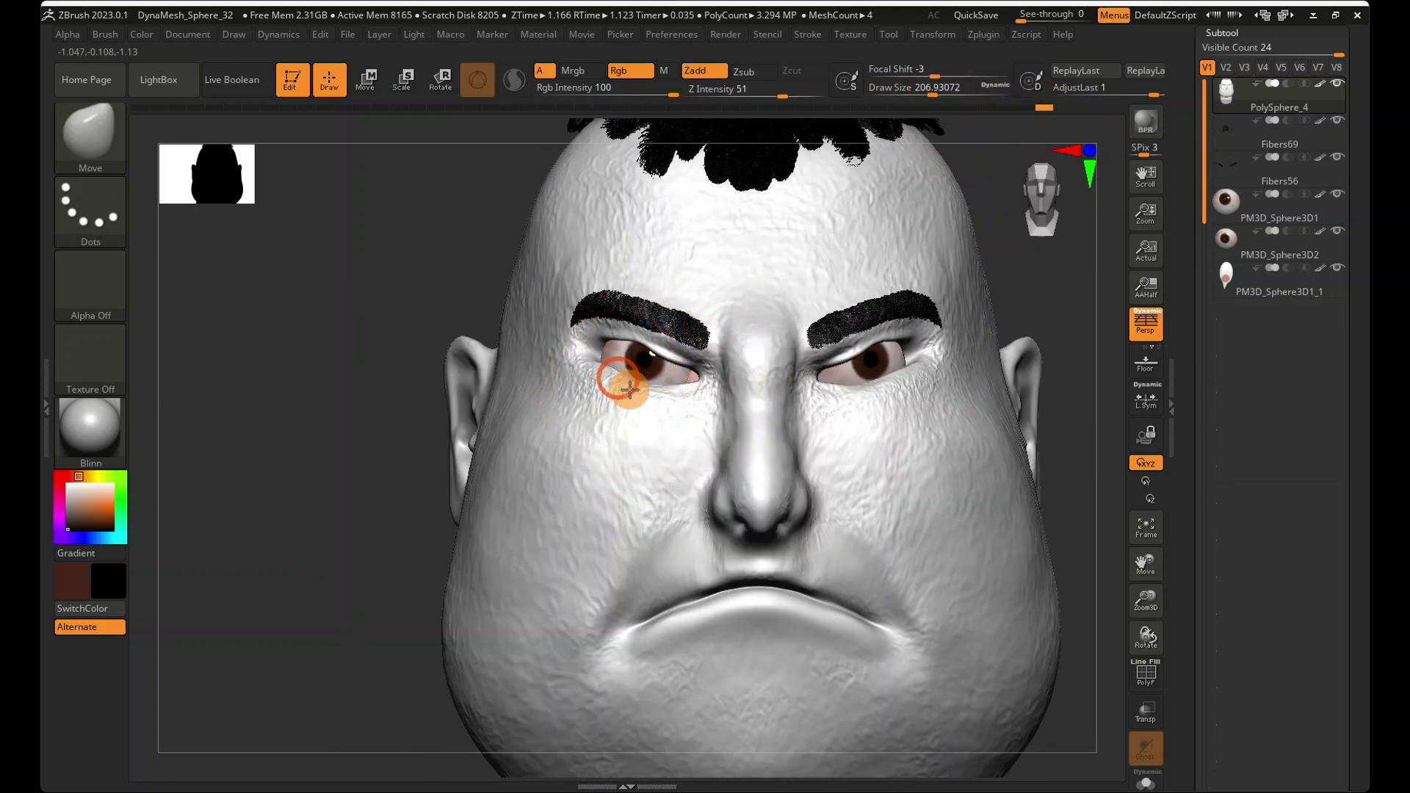
right_click_drag(843, 444, 648, 478, "ctrl")
right_click_drag(726, 542, 948, 535, "ctrl")
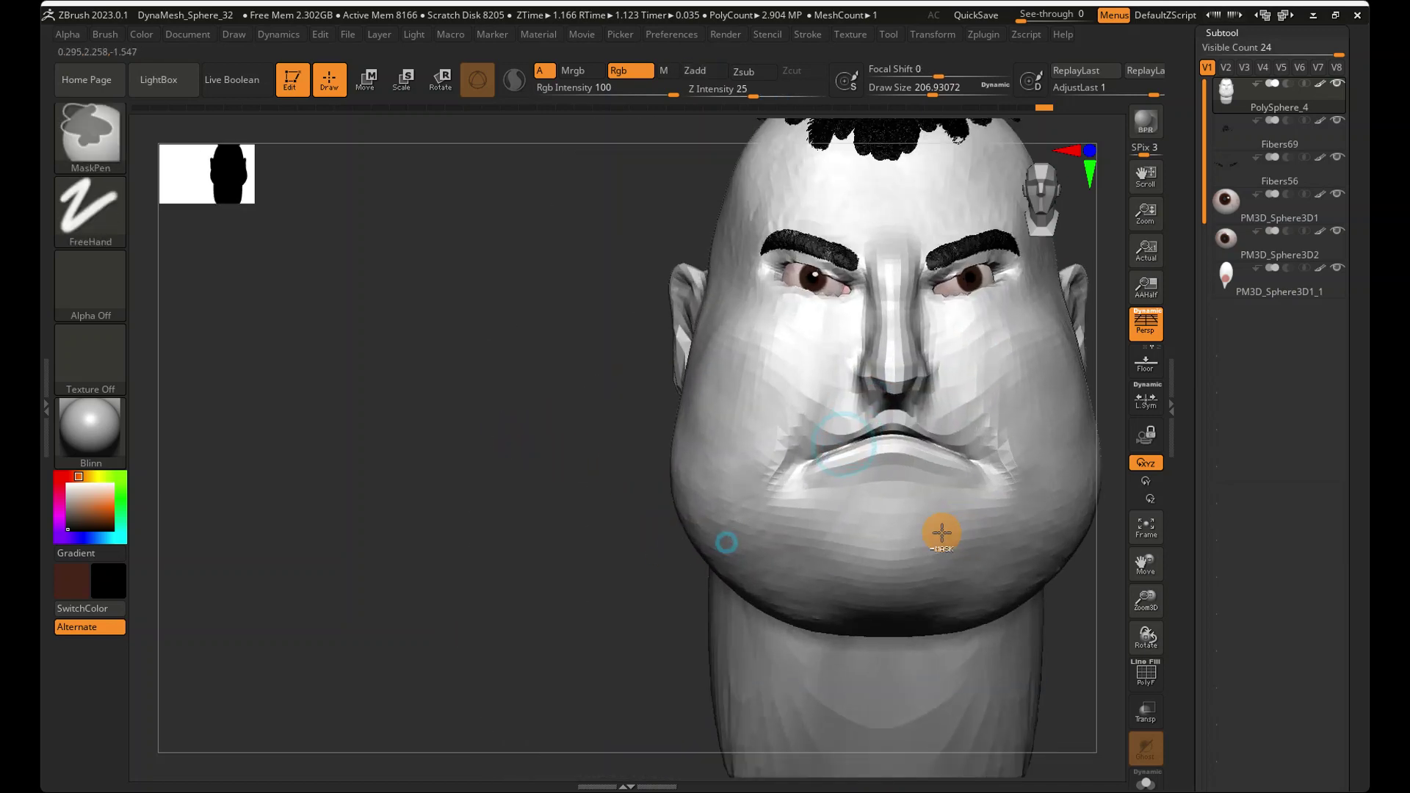
left_click_drag(870, 455, 869, 462)
mouse_move(976, 541)
right_mouse_down()
mouse_move(914, 541)
mouse_move(964, 540)
right_mouse_up()
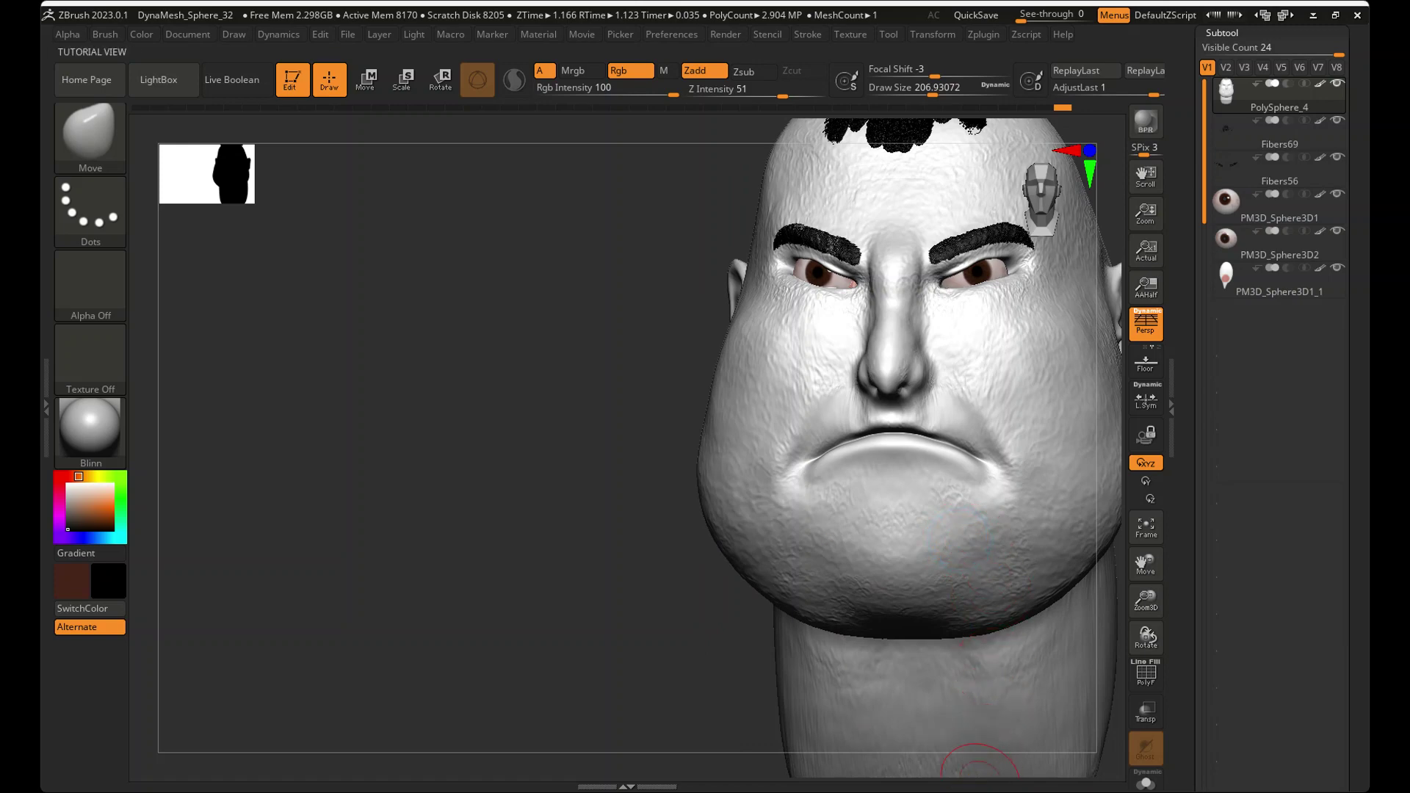
- Texture the skin below the lower lip with the Pattern01 brush at a draw size of about 83
left_click(60, 138)
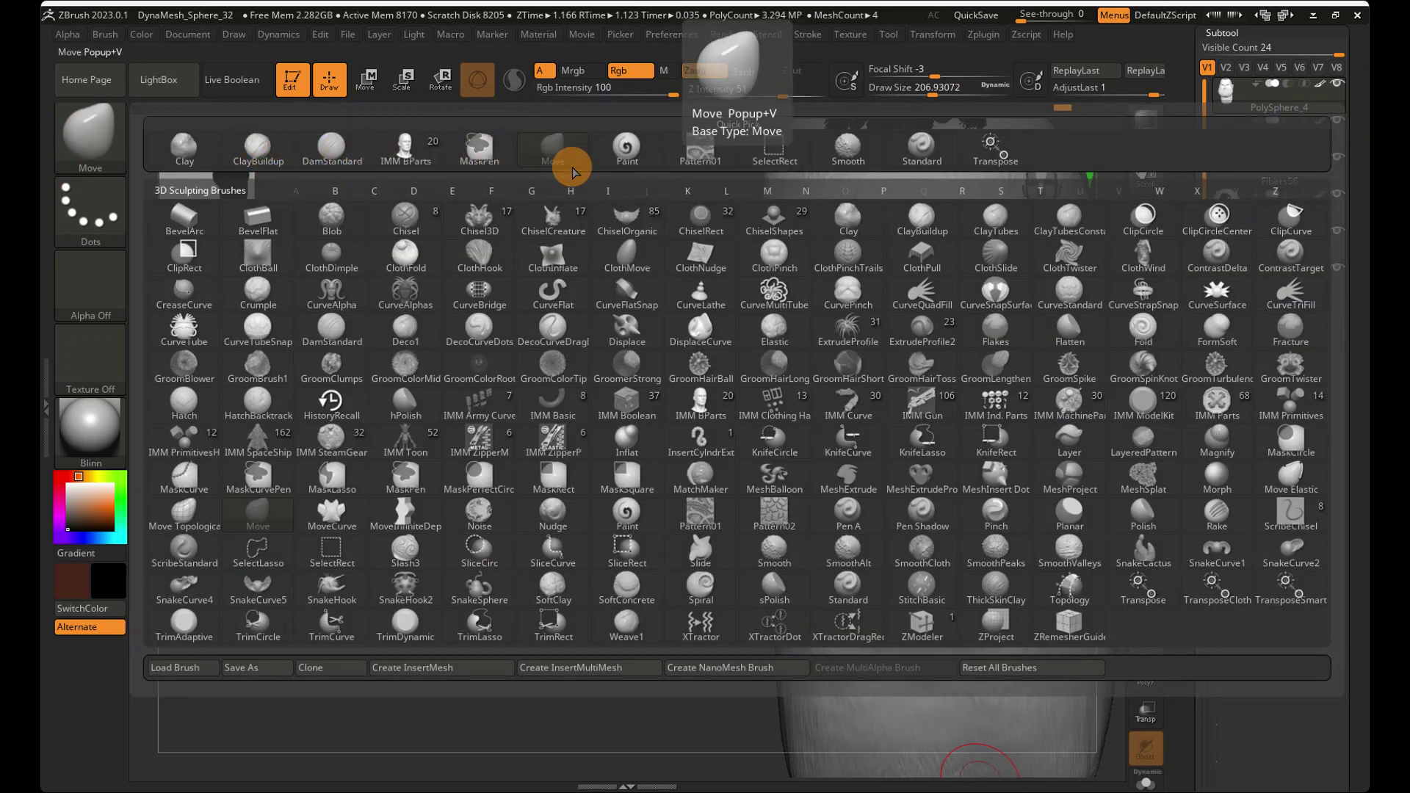
left_click(699, 147)
left_click_drag(926, 89, 910, 89)
mouse_move(730, 513)
right_mouse_down("ctrl")
mouse_move(1026, 482)
mouse_move(1016, 500)
right_mouse_up("ctrl")
mouse_move(892, 437)
left_mouse_down()
mouse_move(1039, 421)
mouse_move(1006, 420)
left_mouse_up()
right_click_drag(995, 421, 707, 449, "alt")
mouse_move(655, 442)
left_mouse_down()
mouse_move(860, 410)
mouse_move(712, 447)
left_mouse_up()
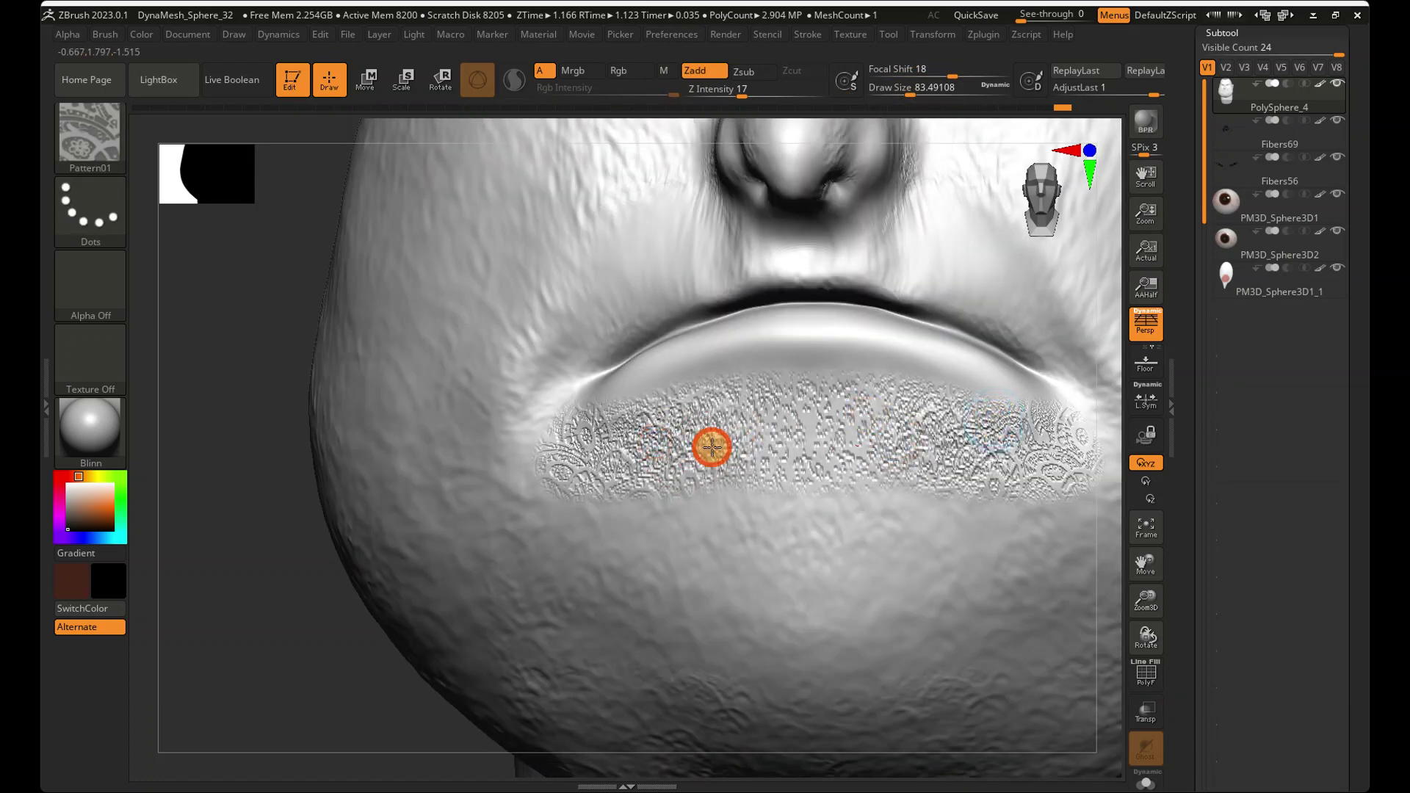
left_click_drag(875, 479, 774, 457)
- Soften the pattern below the lower lip and around the mouth corners with the Smooth brush
mouse_move(866, 419)
left_mouse_down("shift")
mouse_move(753, 472)
mouse_move(764, 423)
left_mouse_up("shift")
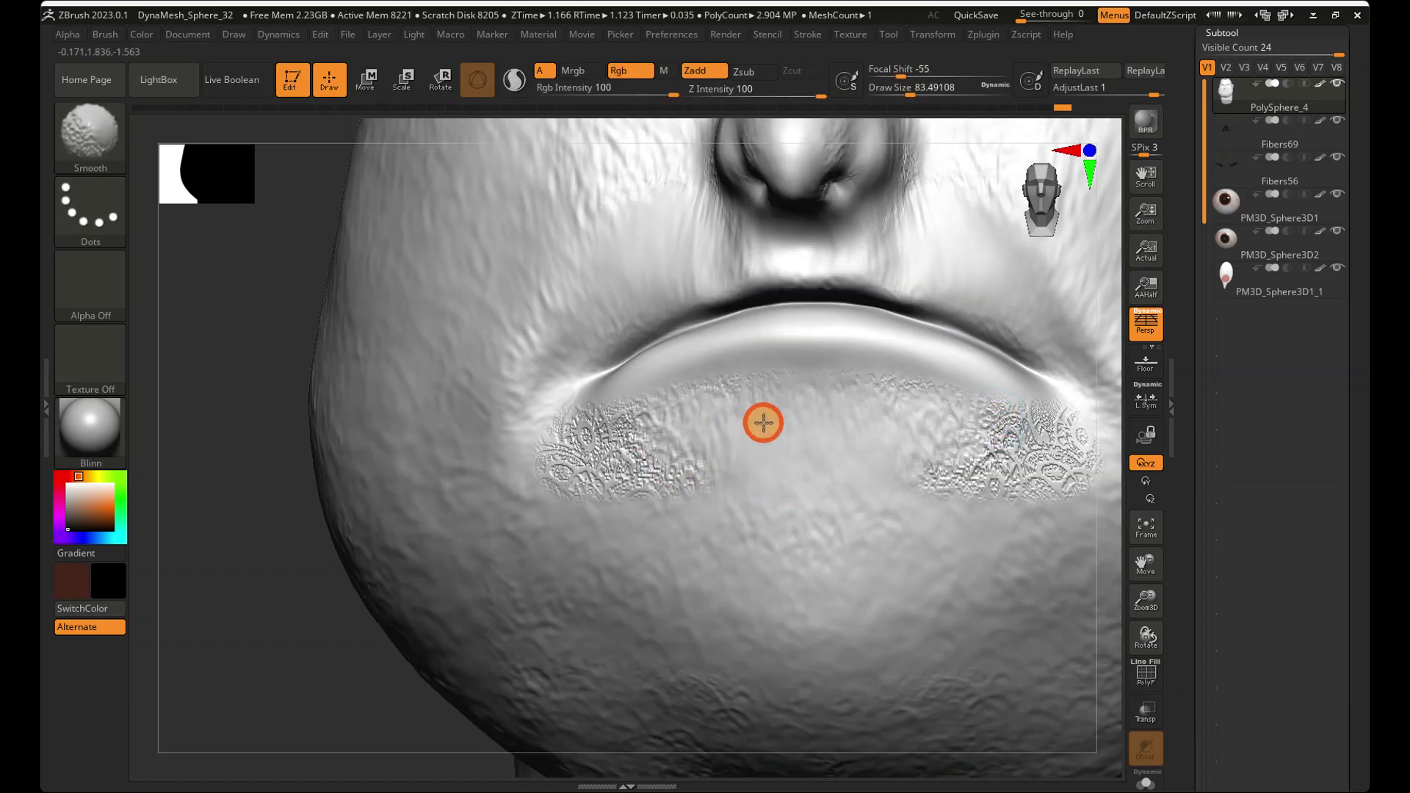
left_click_drag(637, 442, 648, 460, "shift")
left_click_drag(524, 420, 604, 435, "shift")
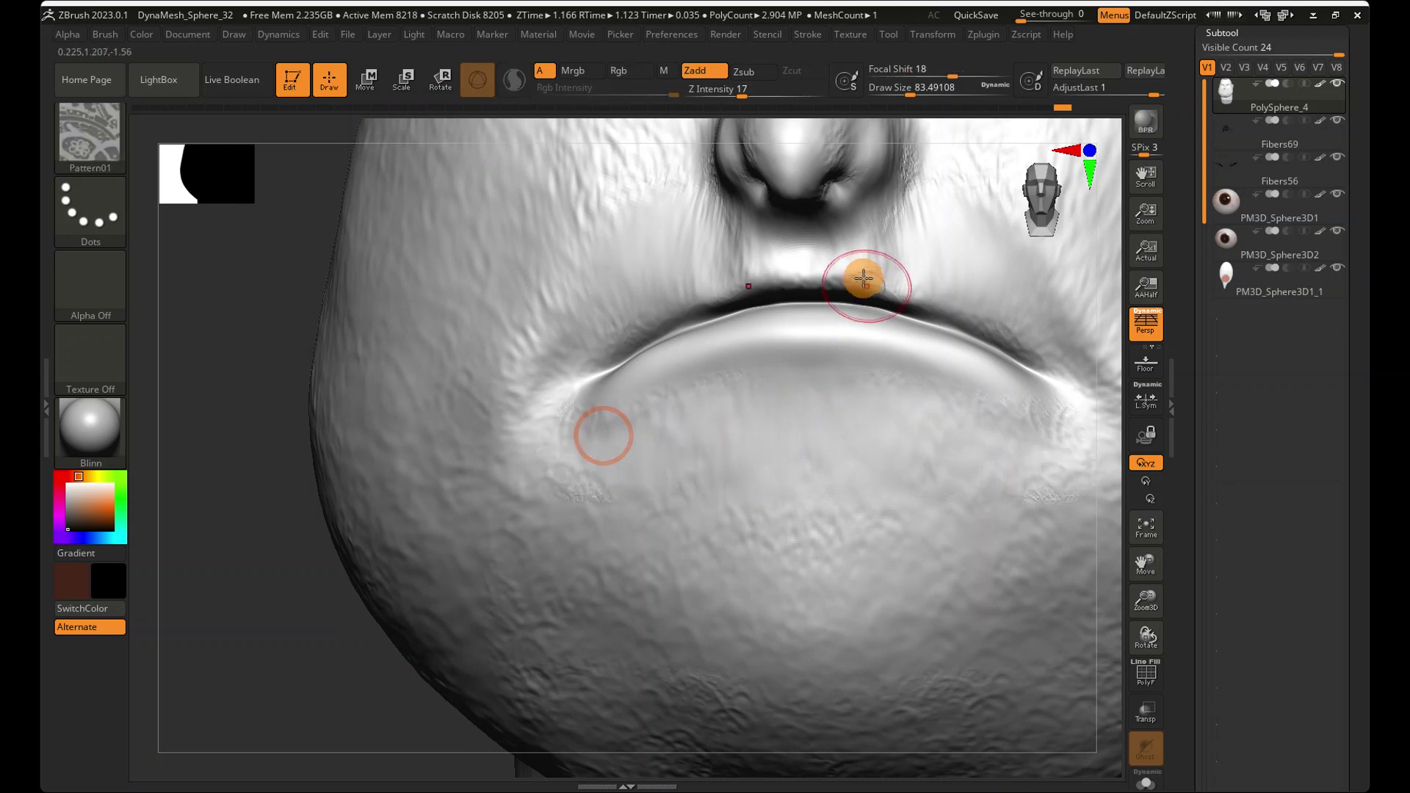
- Add further Pattern01 texture across the chin, lower lip and mouth corners, and smooth it down
mouse_move(747, 510)
left_mouse_down()
mouse_move(642, 492)
mouse_move(951, 492)
mouse_move(1063, 456)
left_mouse_up()
left_click_drag(791, 387, 968, 424)
mouse_move(946, 452)
left_mouse_down("shift")
mouse_move(720, 485)
mouse_move(705, 514)
mouse_move(676, 432)
mouse_move(686, 412)
mouse_move(1043, 477)
mouse_move(796, 453)
mouse_move(668, 381)
left_mouse_up("shift")
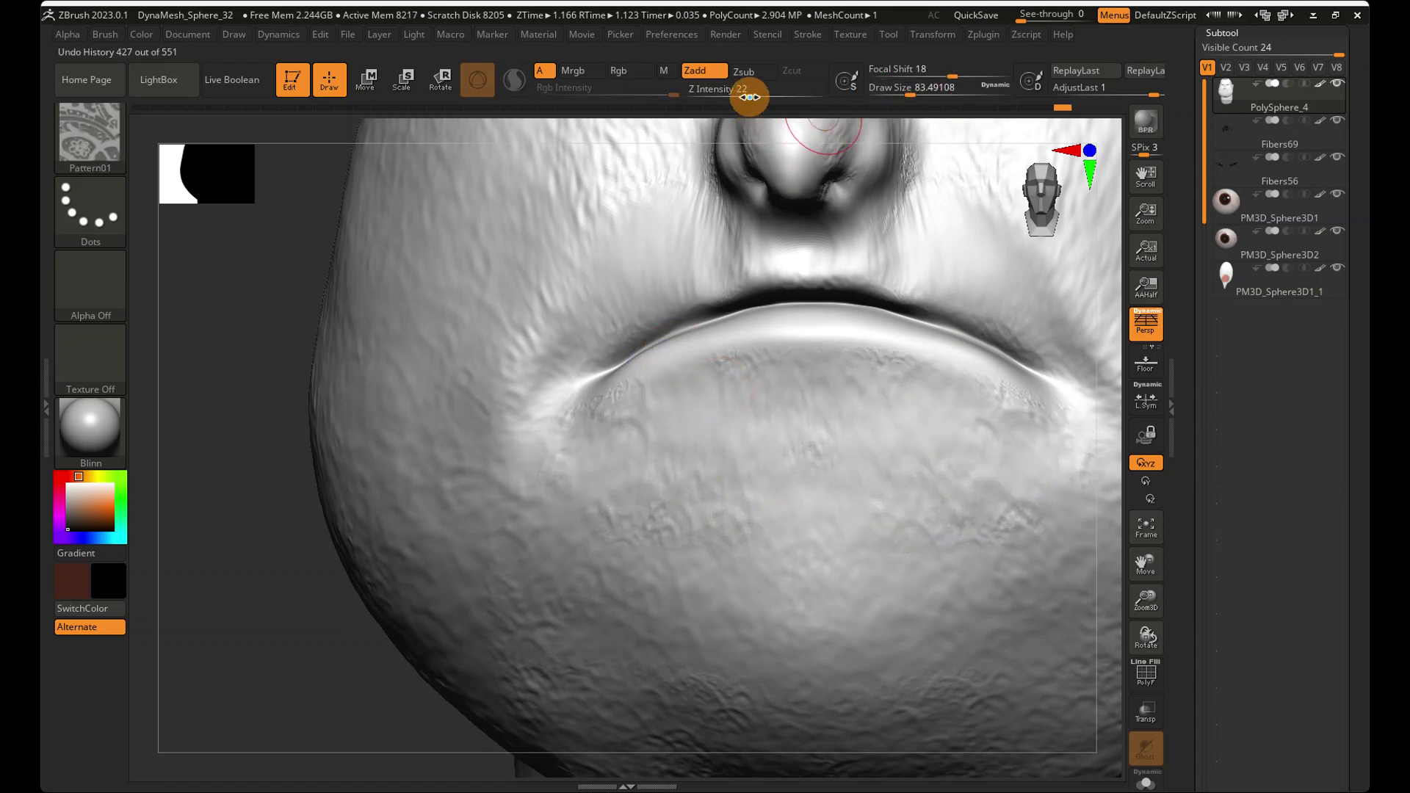
mouse_move(583, 409)
left_mouse_down()
mouse_move(671, 349)
mouse_move(934, 343)
mouse_move(596, 391)
left_mouse_up()
mouse_move(1017, 410)
right_mouse_down()
mouse_move(884, 443)
mouse_move(1043, 439)
right_mouse_up()
mouse_move(618, 439)
left_mouse_down()
mouse_move(762, 437)
mouse_move(877, 394)
mouse_move(698, 428)
mouse_move(806, 384)
mouse_move(796, 422)
mouse_move(695, 438)
left_mouse_up()
- Sculpt subtle folds along the lower lip with the Standard brush at a draw size of 112 and Z intensity 11
left_click(86, 151)
left_click(572, 148)
left_click_drag(910, 89, 917, 88)
mouse_move(746, 277)
right_mouse_down()
mouse_move(730, 393)
mouse_move(278, 158)
right_mouse_up()
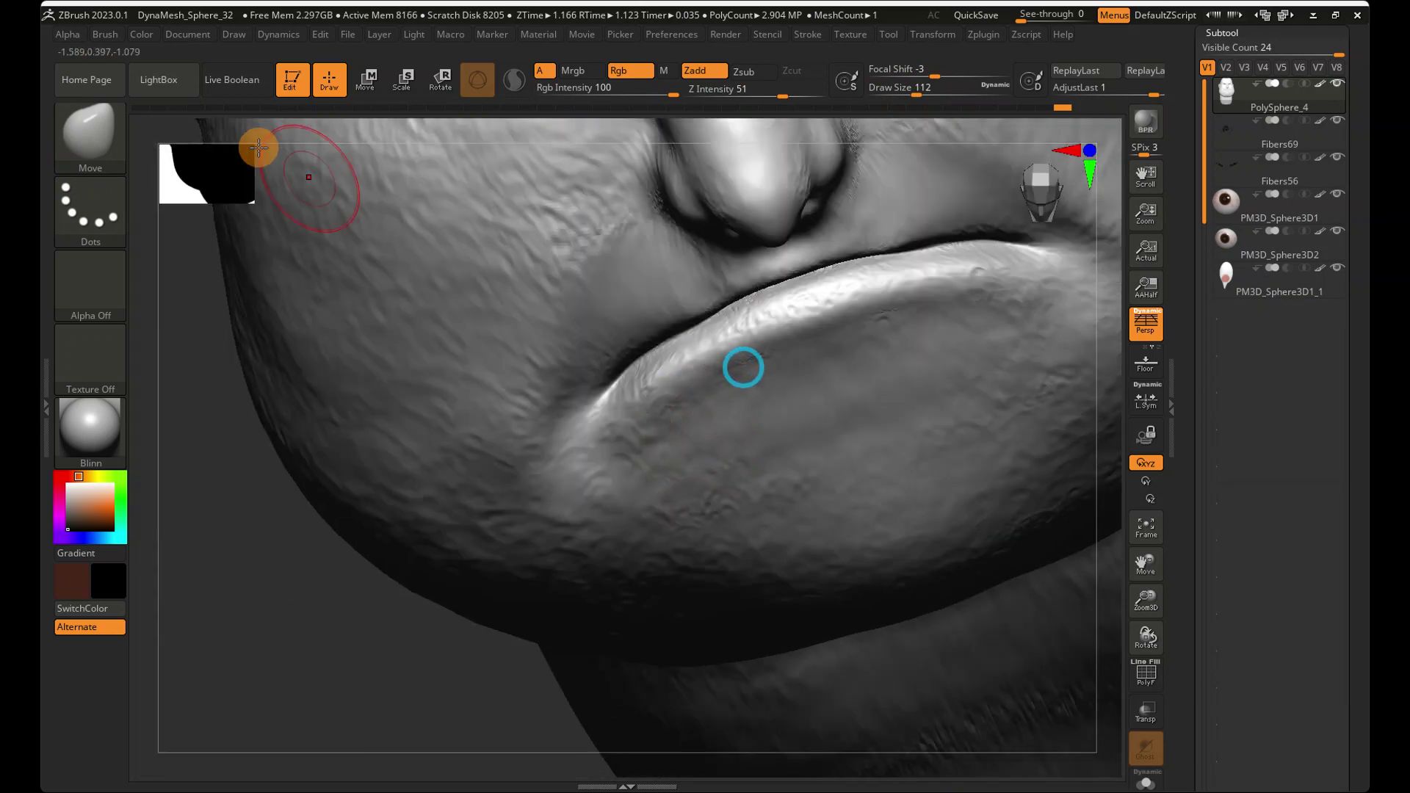
left_click(111, 157)
left_click(884, 149)
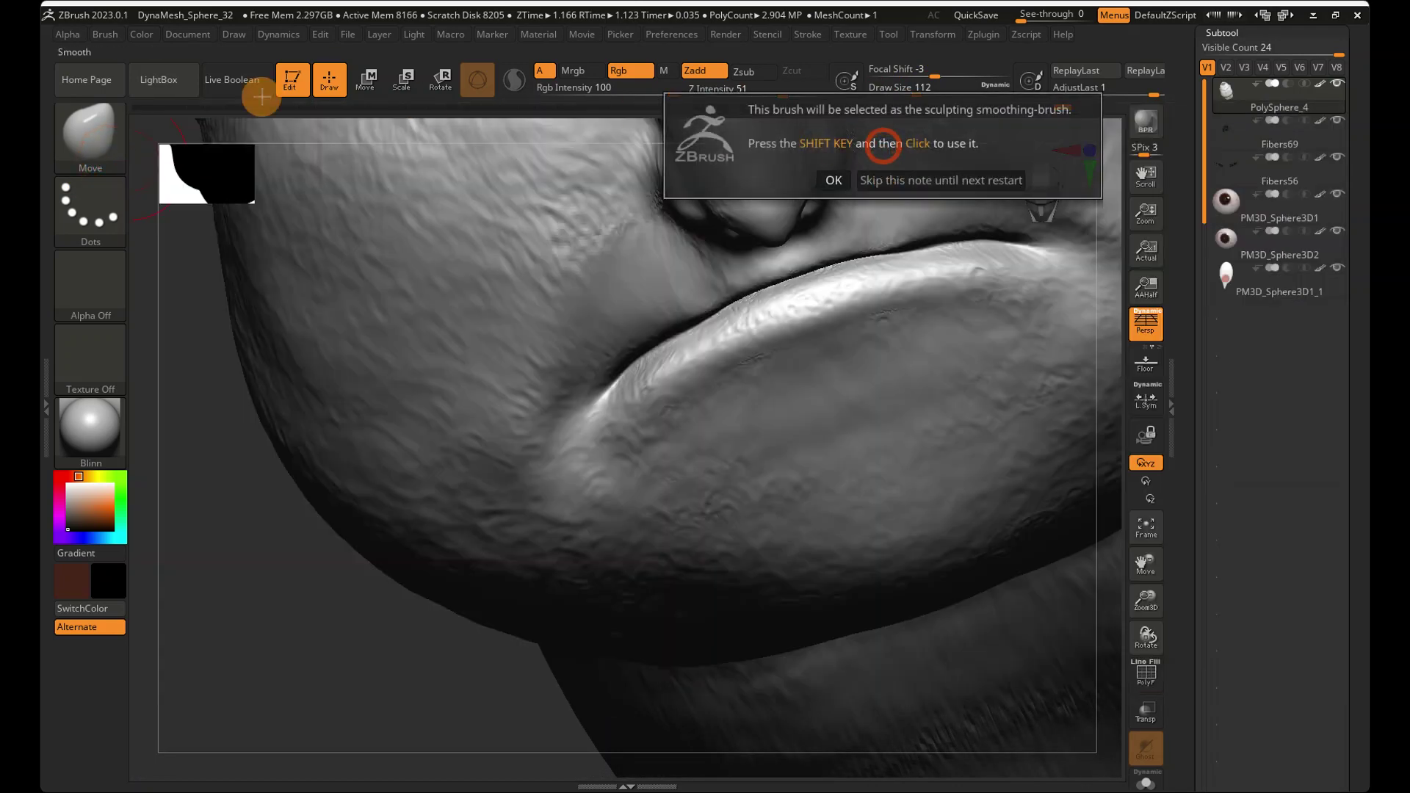
left_click(830, 180)
left_click(98, 161)
left_click(914, 158)
mouse_move(813, 457)
right_mouse_down("alt")
mouse_move(811, 335)
mouse_move(718, 318)
right_mouse_up("alt")
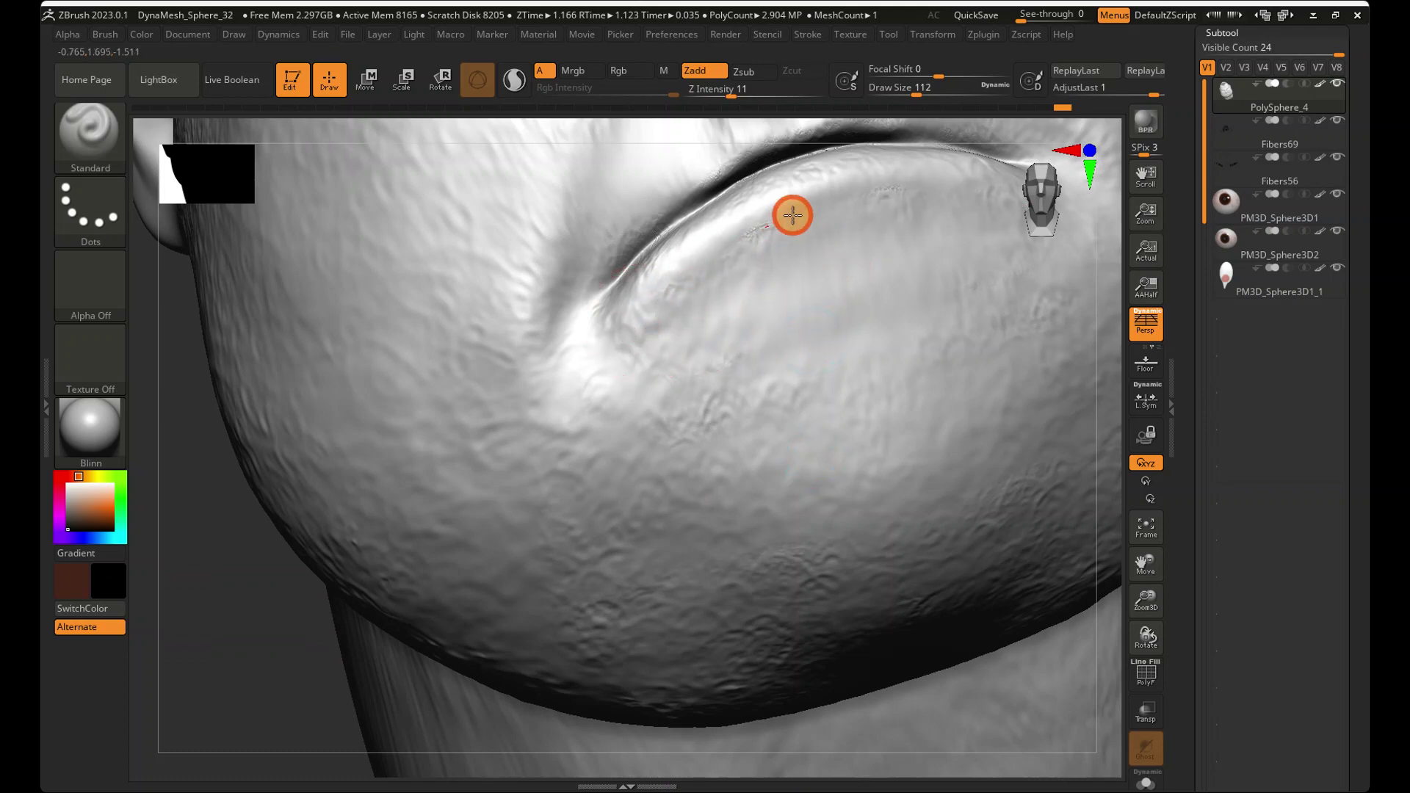
left_click_drag(950, 182, 1013, 211)
mouse_move(630, 328)
left_mouse_down()
mouse_move(935, 198)
mouse_move(1000, 203)
left_mouse_up()
- Smooth the surface around the mouth corner
mouse_move(907, 340)
right_mouse_down()
mouse_move(827, 359)
mouse_move(907, 338)
right_mouse_up()
right_click_drag(928, 399, 765, 473)
mouse_move(529, 372)
left_mouse_down("shift")
mouse_move(441, 345)
mouse_move(513, 318)
left_mouse_up("shift")
mouse_move(822, 450)
right_mouse_down()
mouse_move(888, 488)
mouse_move(873, 512)
mouse_move(913, 529)
right_mouse_up()
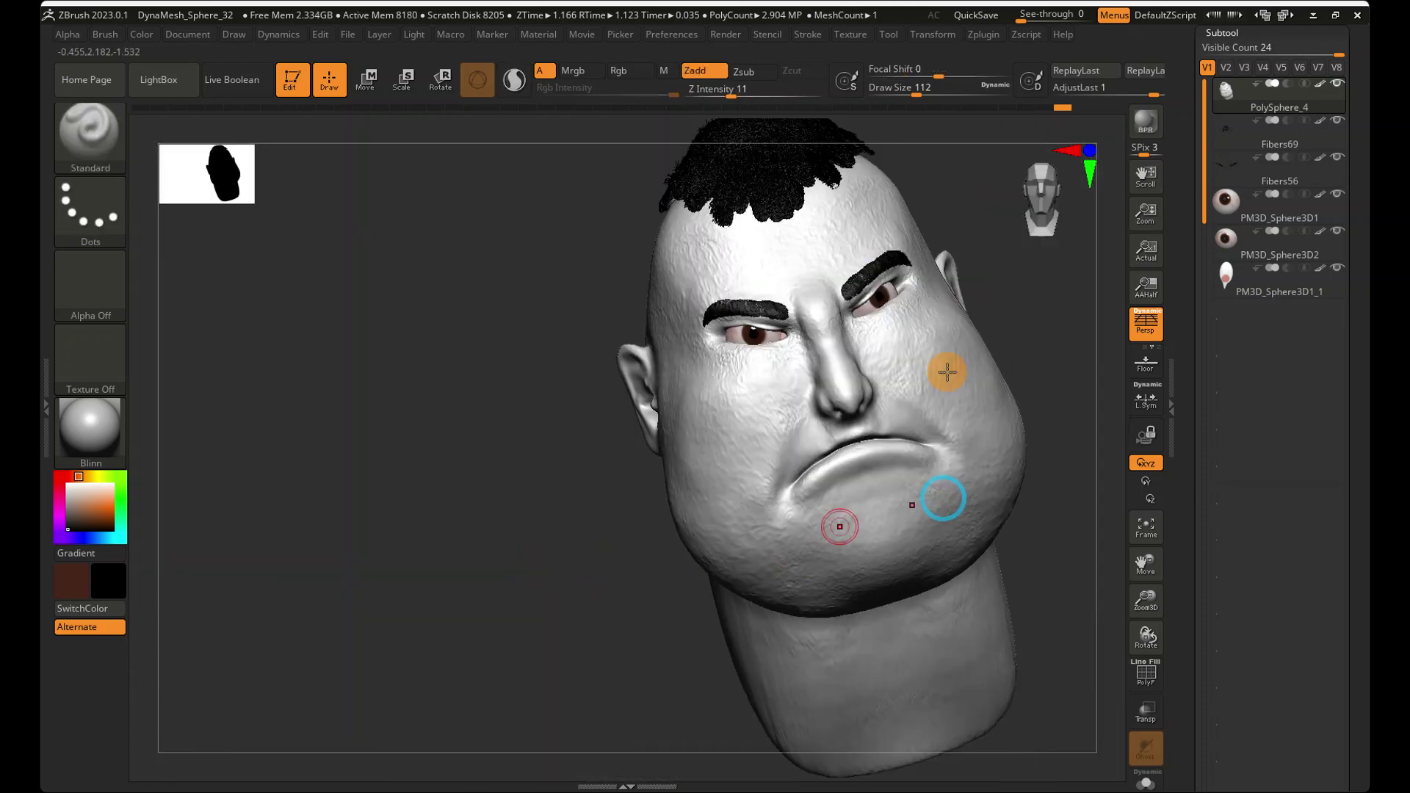
- Examine the face's expression and skin detail from several angles and distances
left_click(1034, 206)
left_click(908, 306)
mouse_move(1017, 353)
right_mouse_down()
mouse_move(960, 352)
mouse_move(992, 360)
right_mouse_up()
right_click_drag(857, 286, 1036, 227, "ctrl")
left_click(1034, 221)
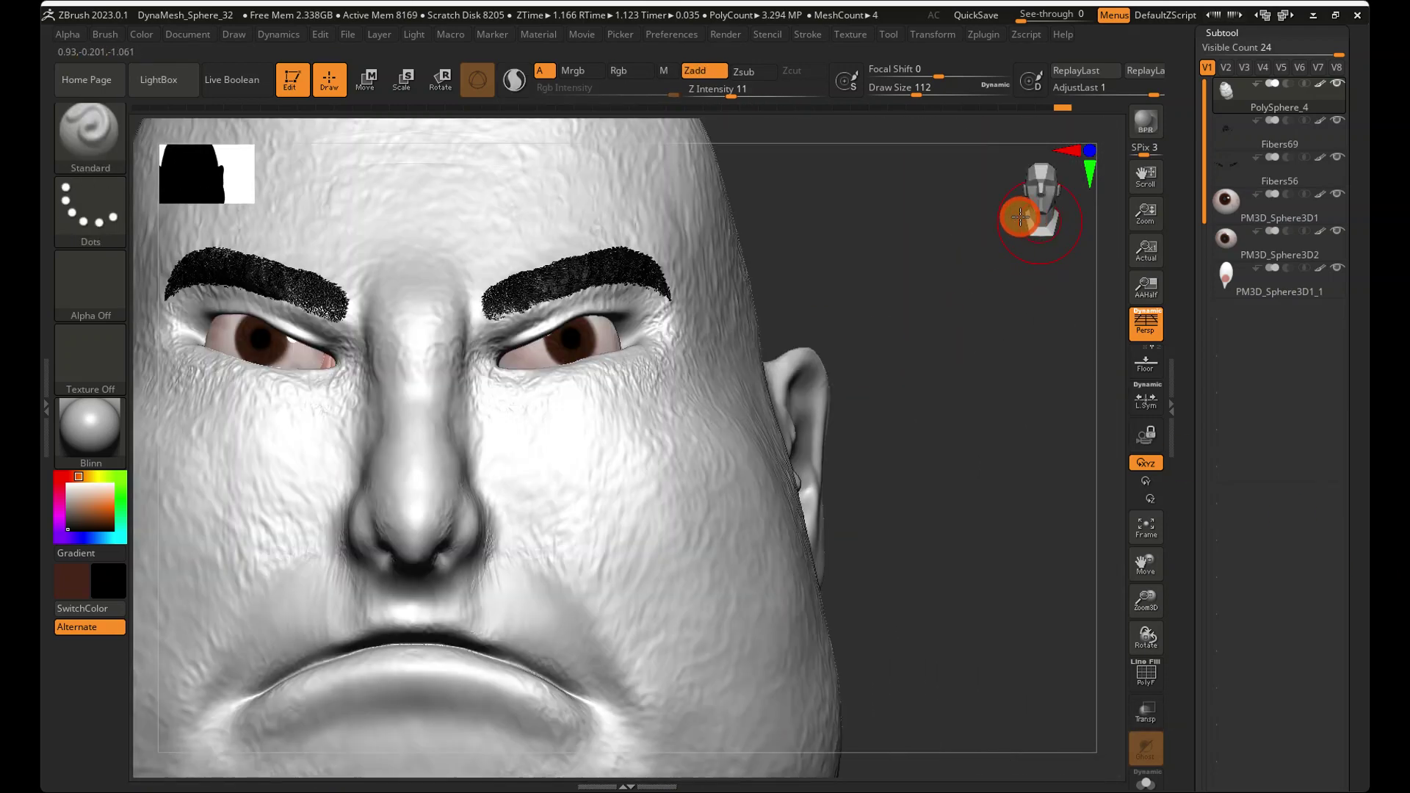
right_click_drag(837, 340, 1043, 313, "ctrl")
right_click_drag(1379, 630, 668, 374)
- Set the Move brush to a draw size of about 217 and make the Fibers69 hair the active subtool
left_click(80, 130)
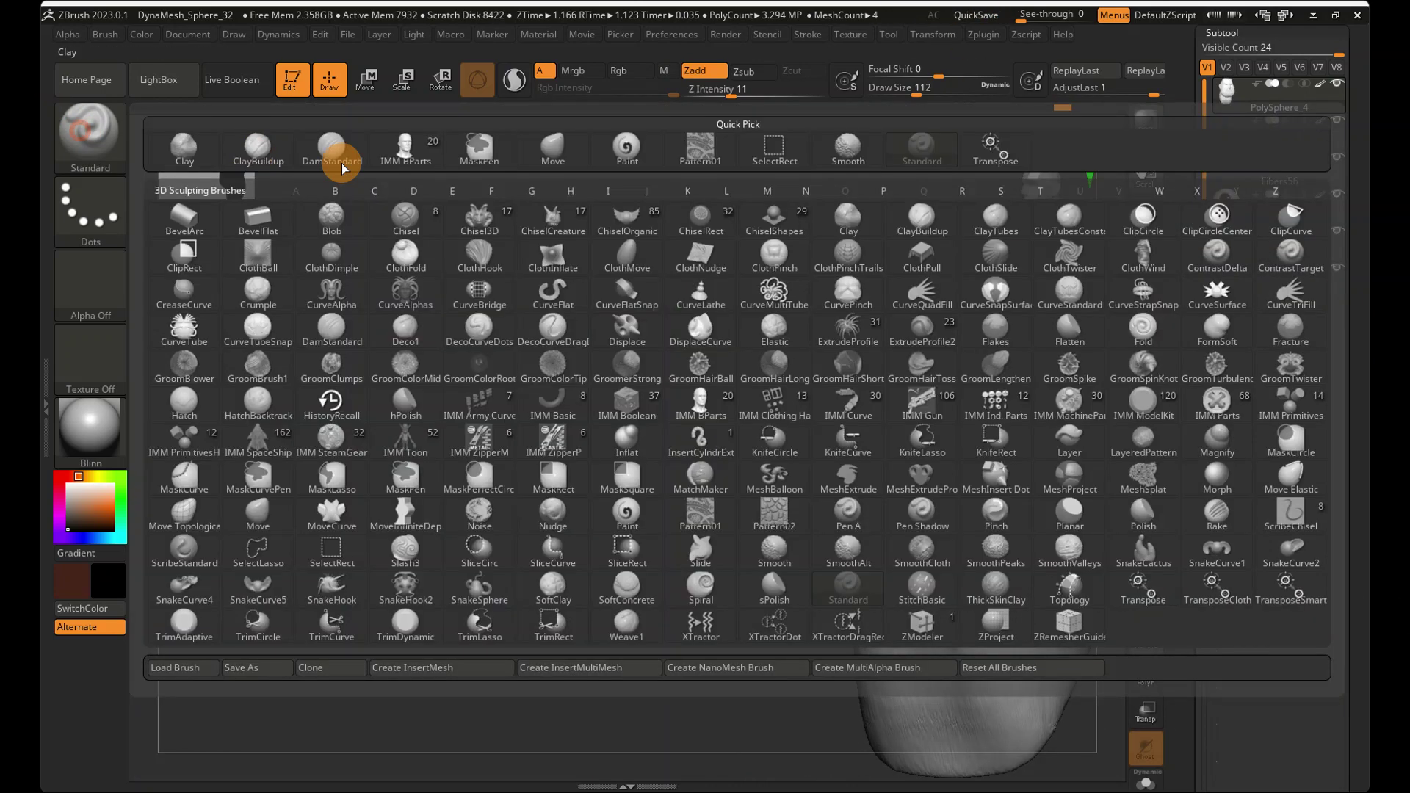
left_click(552, 157)
left_click(934, 95)
right_click_drag(830, 301, 786, 233)
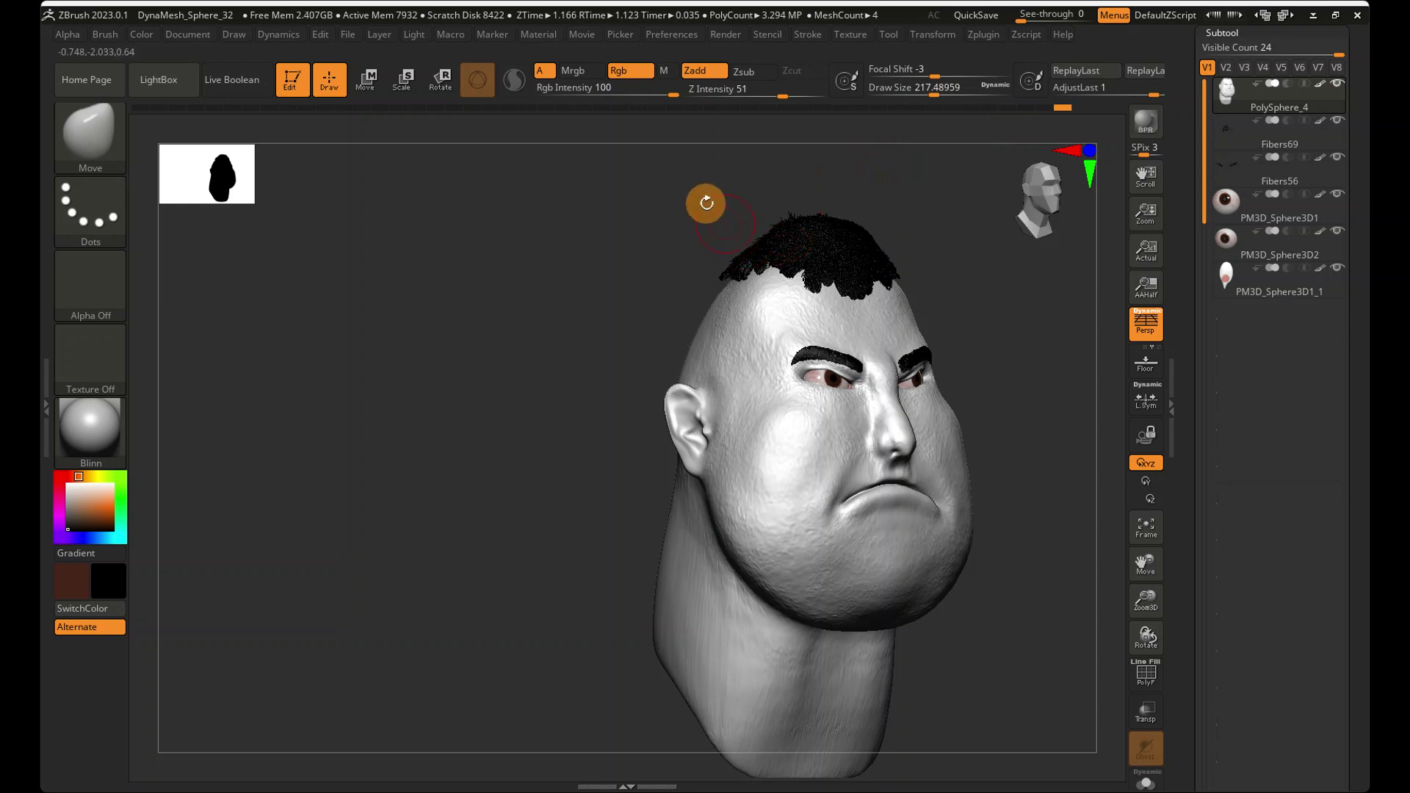
right_click_drag(768, 229, 918, 200, "shift")
left_click(1229, 135)
right_click_drag(854, 283, 1043, 258)
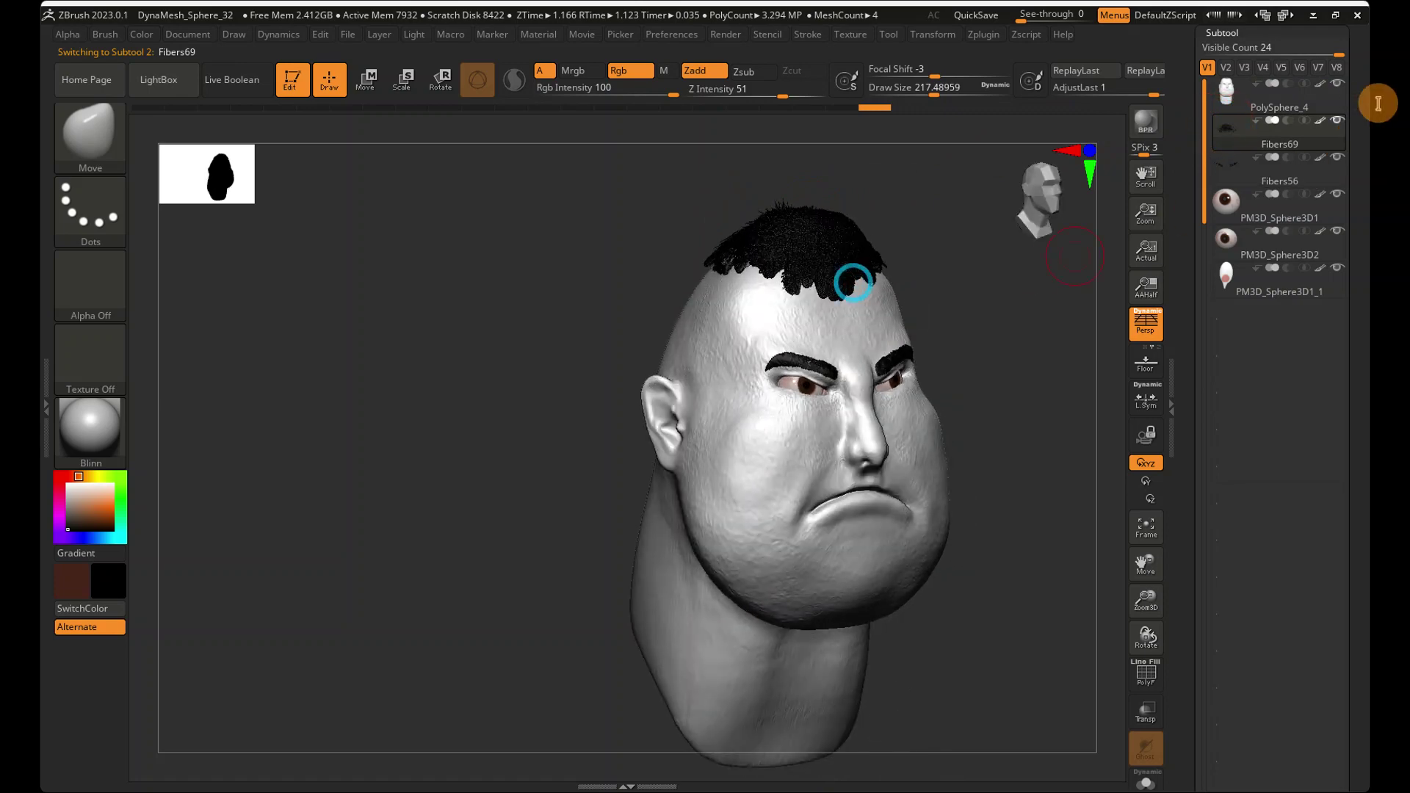
- Hide the Fibers69 hair, inspect the scalp beneath it from above, and show the hair again
left_click(1337, 120)
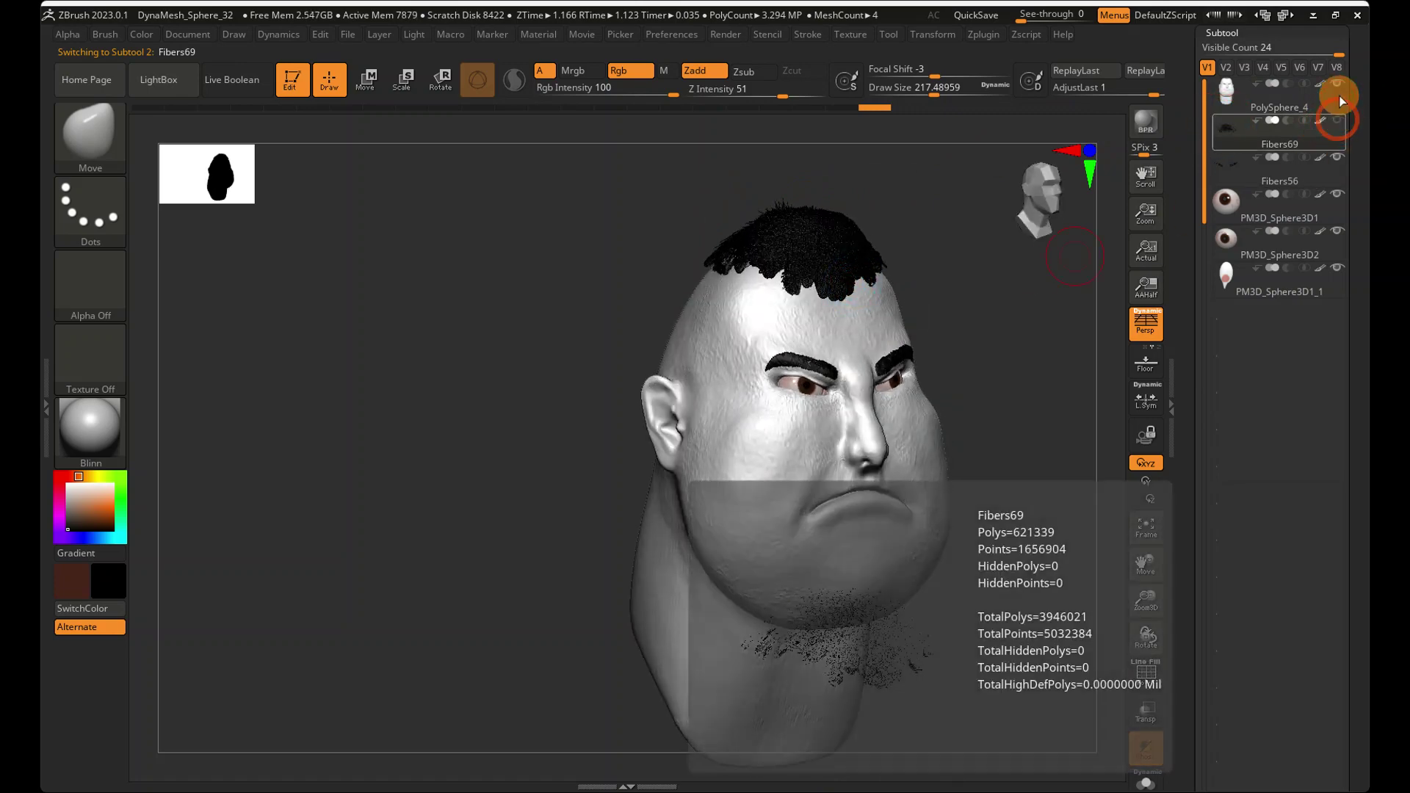
left_click(1339, 95)
left_click_drag(1024, 221, 1017, 323)
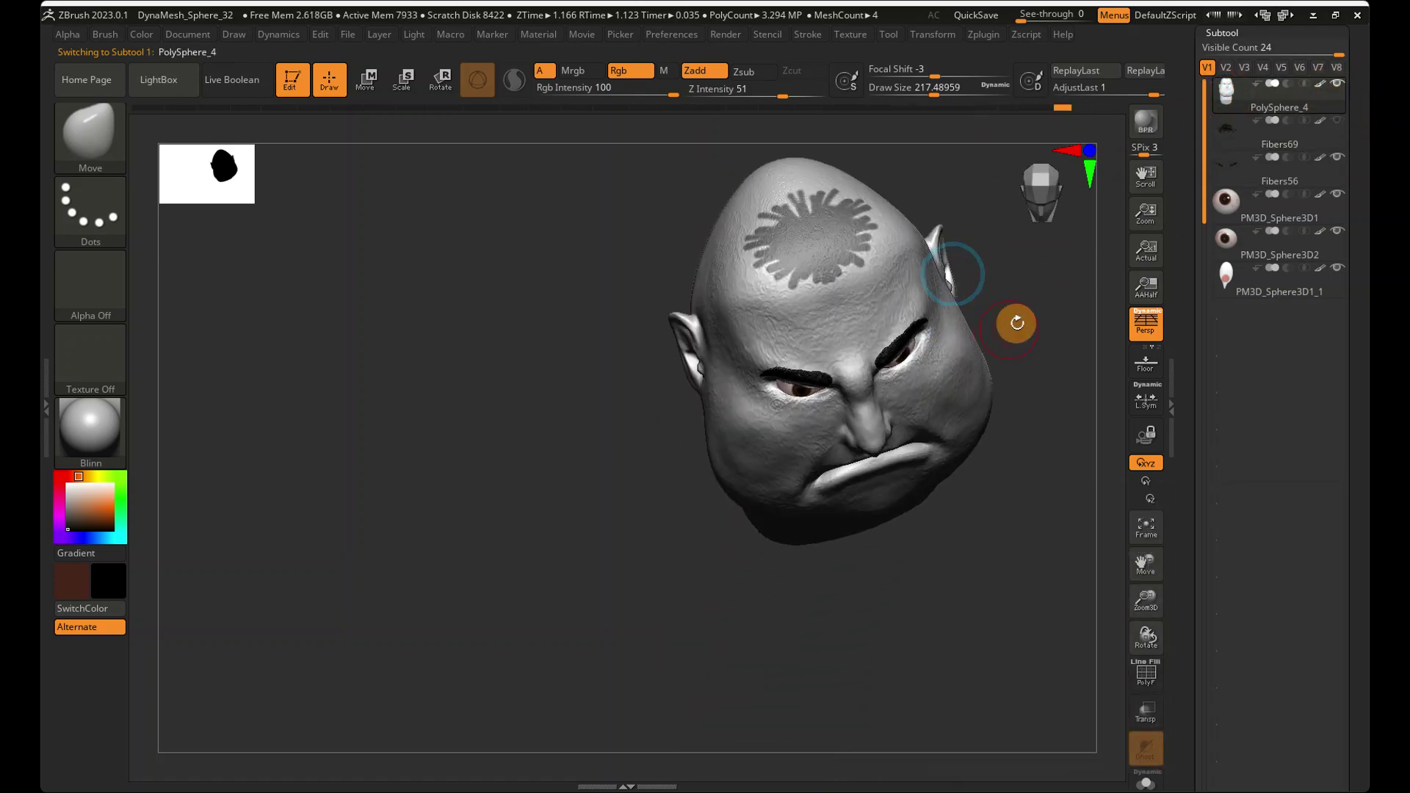
left_click(1337, 121)
- Pull the side tufts of the Fibers69 hair outward and upward with the Move brush
left_click(1234, 135)
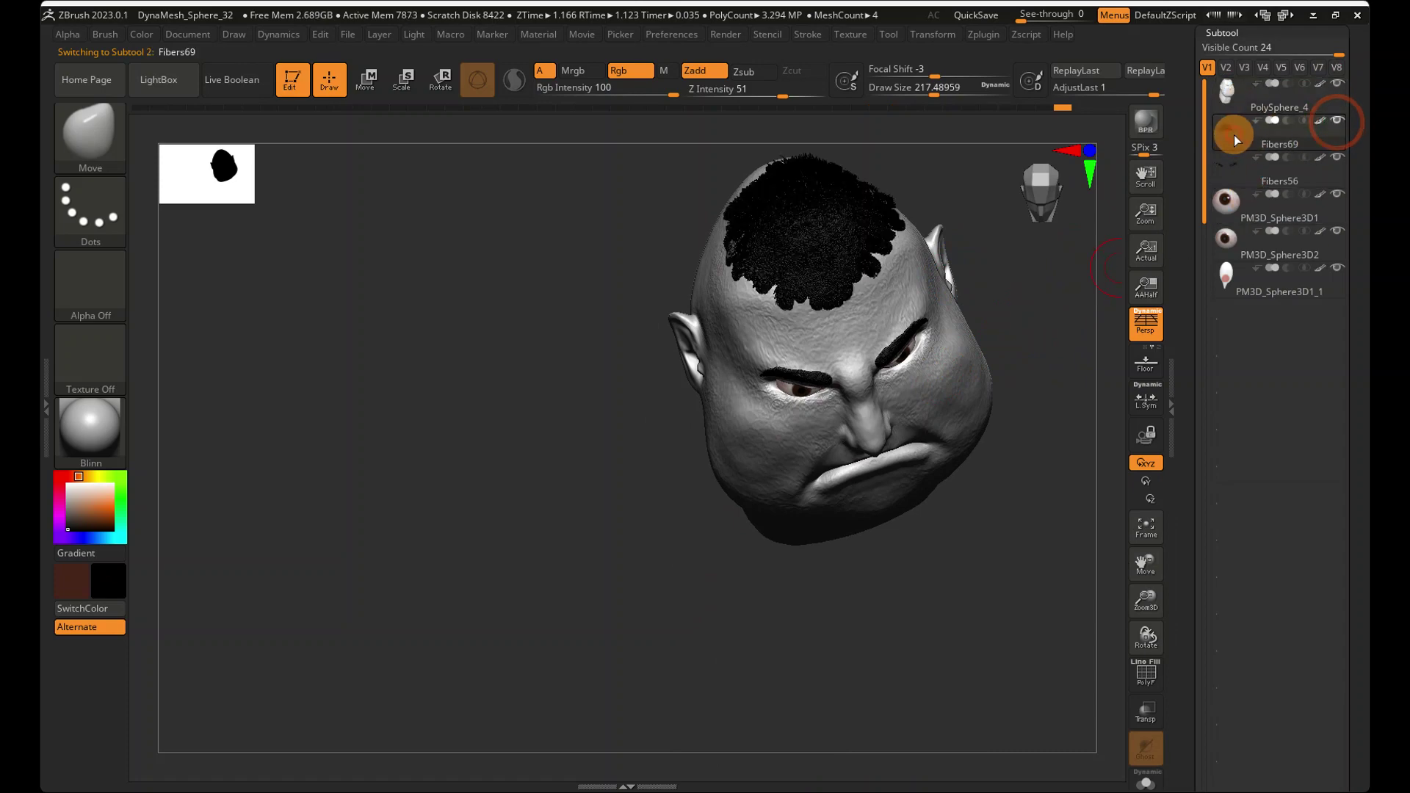
right_click_drag(961, 255, 939, 182)
mouse_move(688, 221)
left_mouse_down()
mouse_move(671, 248)
mouse_move(686, 202)
mouse_move(701, 207)
left_mouse_up()
right_click_drag(894, 211, 880, 213)
left_click_drag(926, 200, 742, 248)
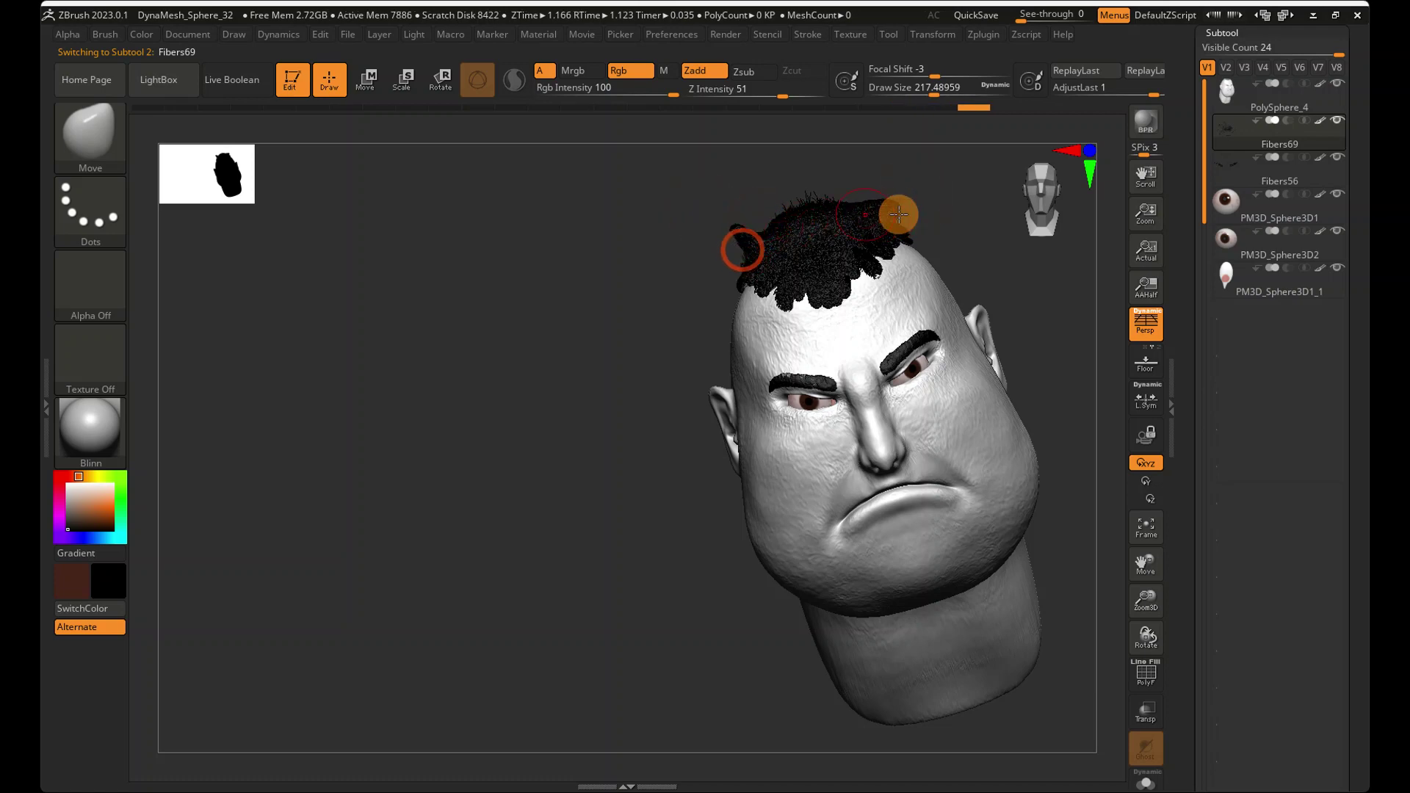
- Shape the upper side tufts and crown of the hair from several angles with the Move brush
left_click_drag(873, 216, 891, 225)
right_click_drag(891, 225, 866, 205)
left_click_drag(866, 206, 893, 221)
right_click_drag(893, 222, 888, 220)
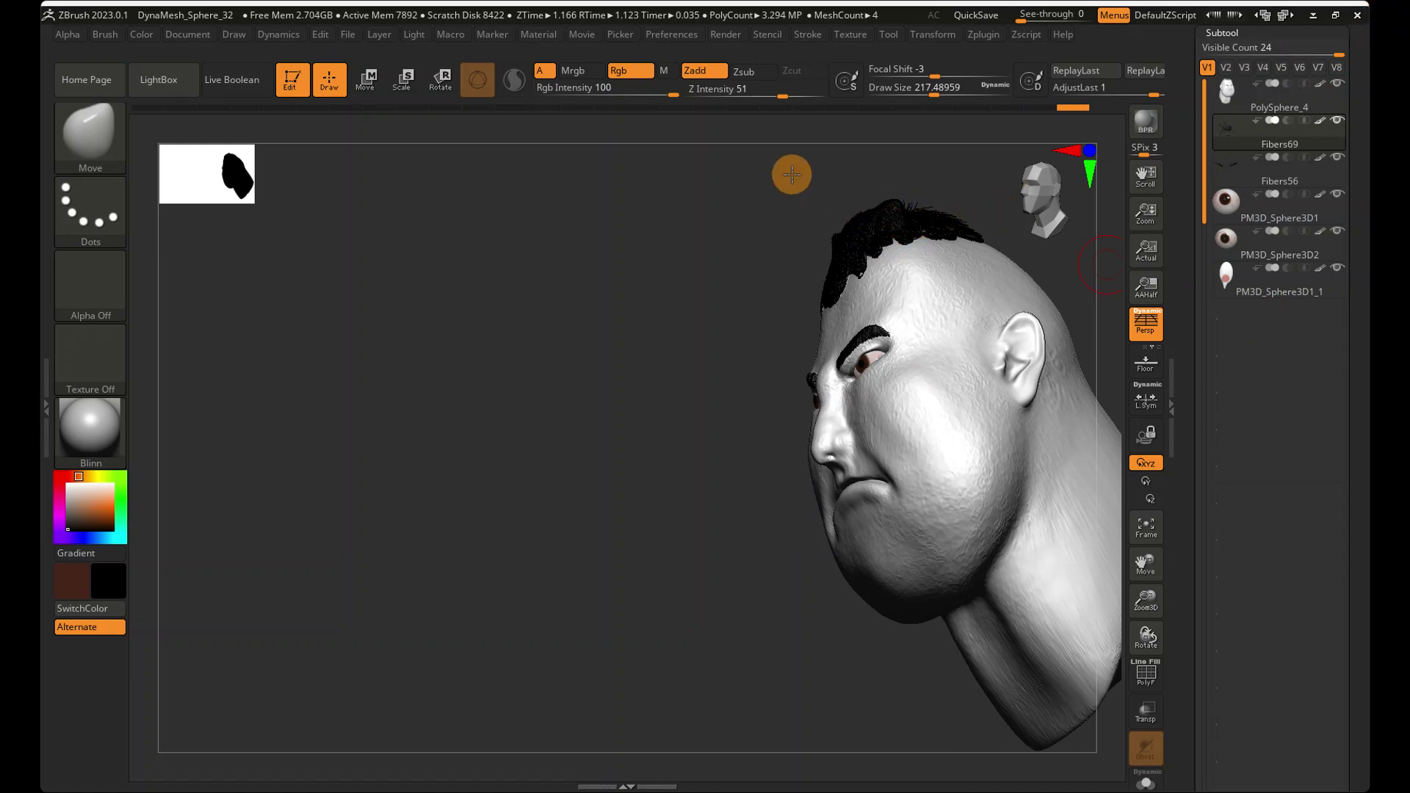
left_click_drag(1017, 176, 1039, 179)
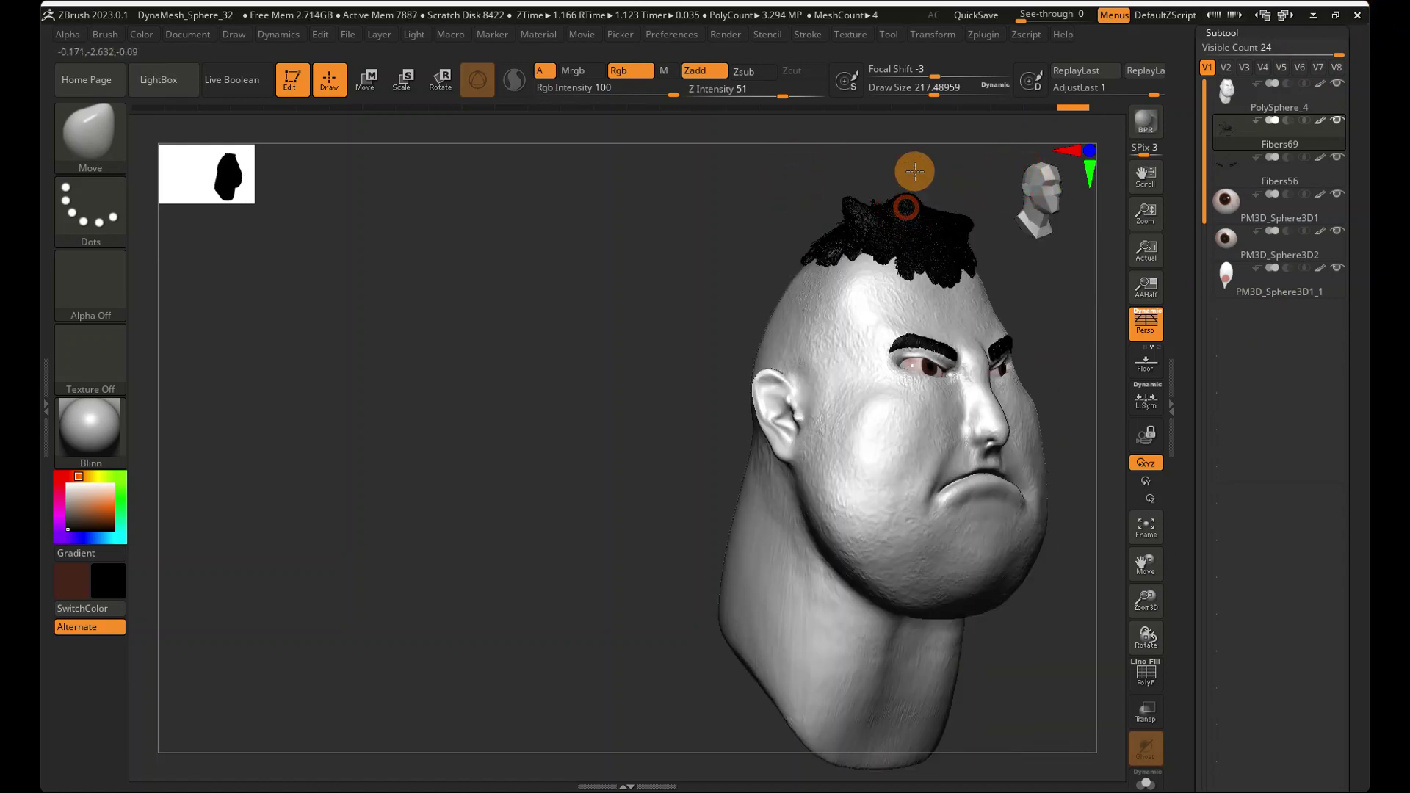
left_click_drag(913, 184, 910, 191)
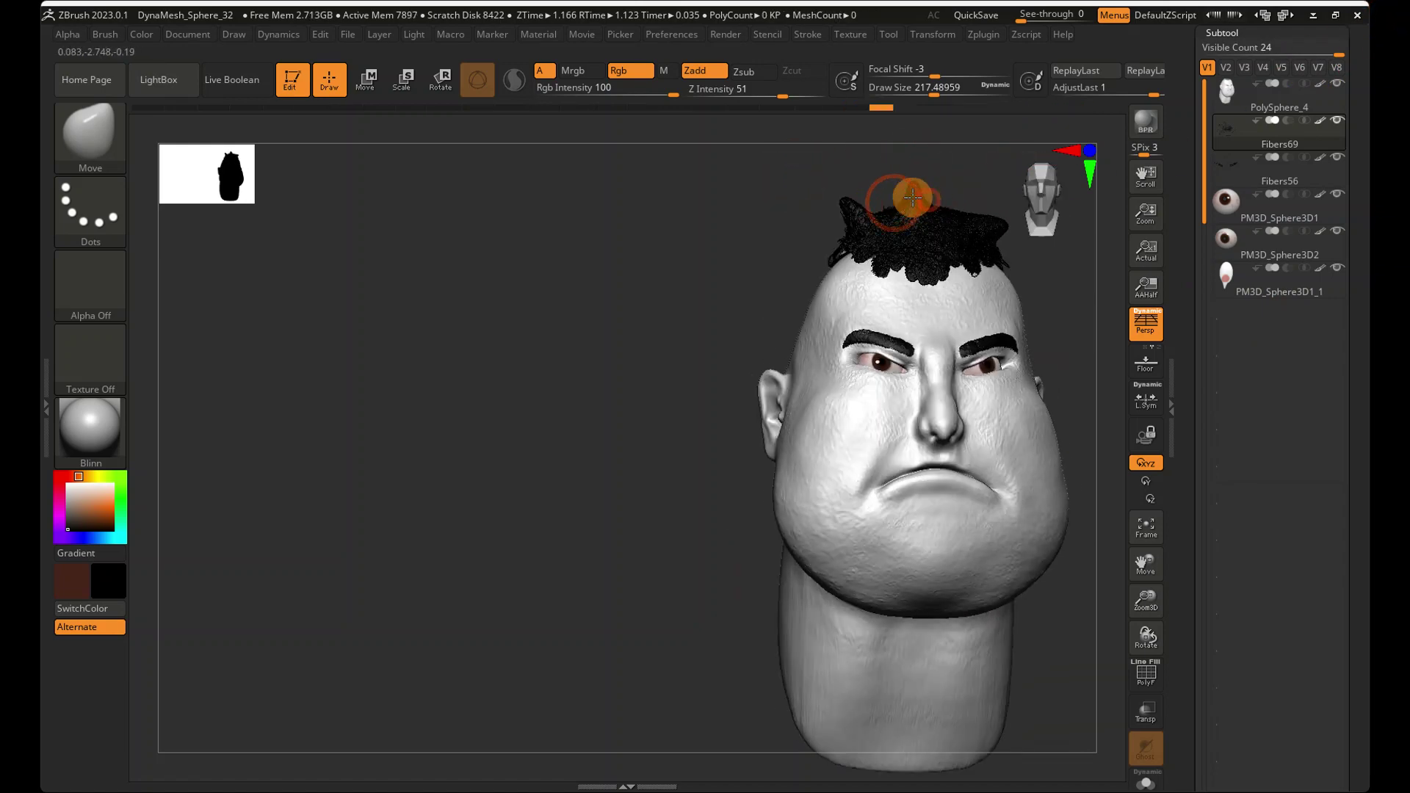